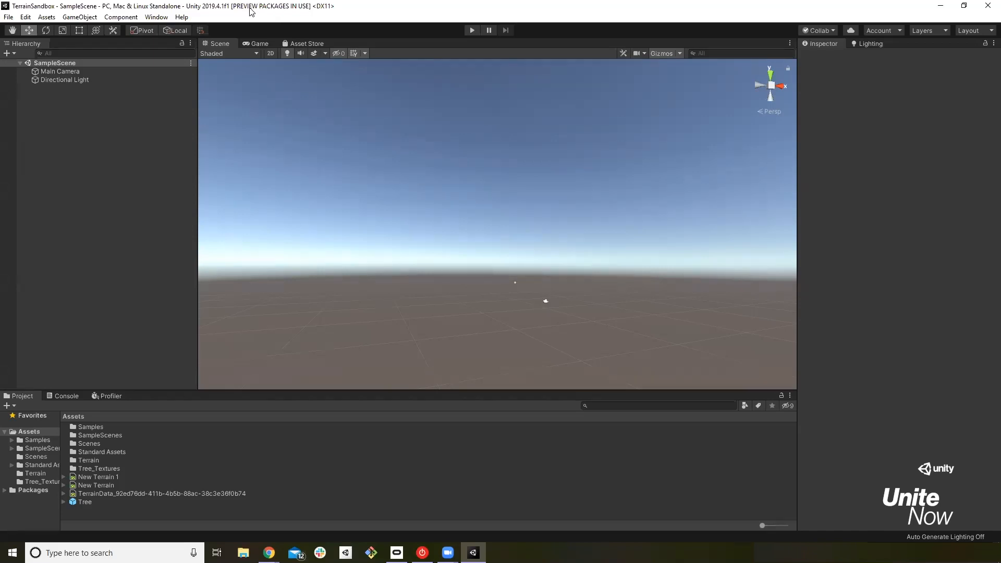
Review the Terrain Tools package details in the Package Manager and close it
{"action": "left_click", "coordinate": [156, 17]}
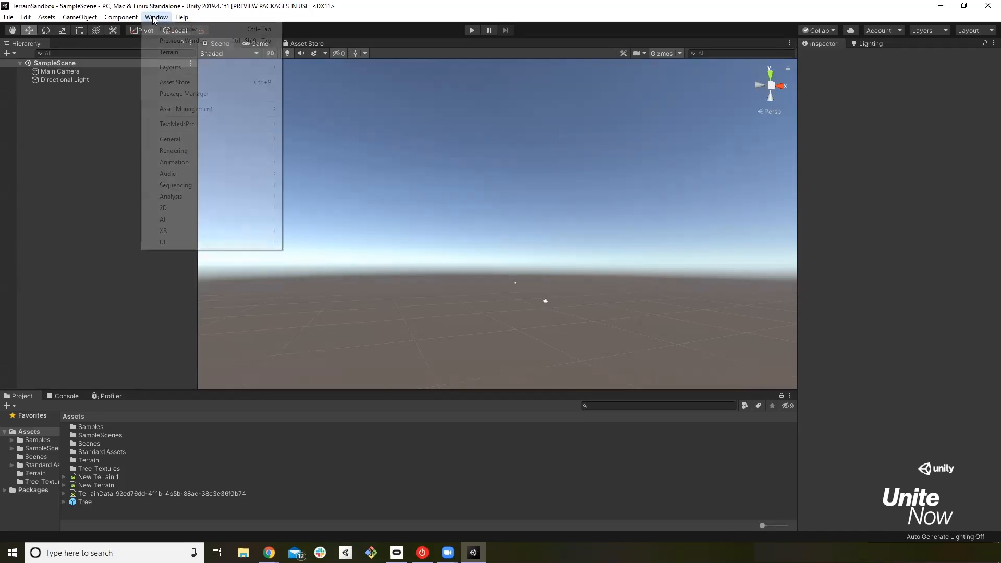
{"action": "left_click", "coordinate": [188, 97]}
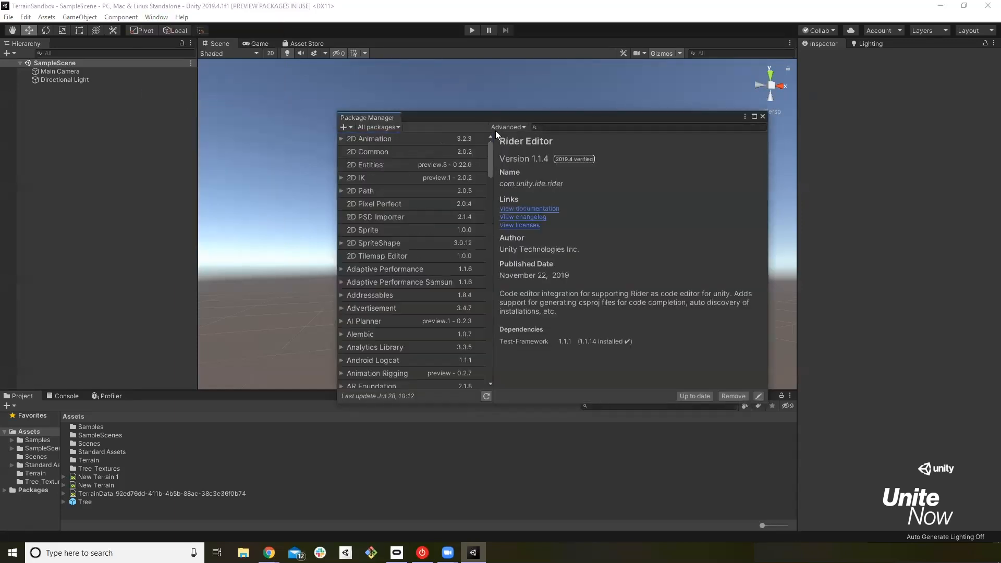
{"action": "scroll", "coordinate": [427, 262], "scroll_direction": "down", "scroll_amount": 5}
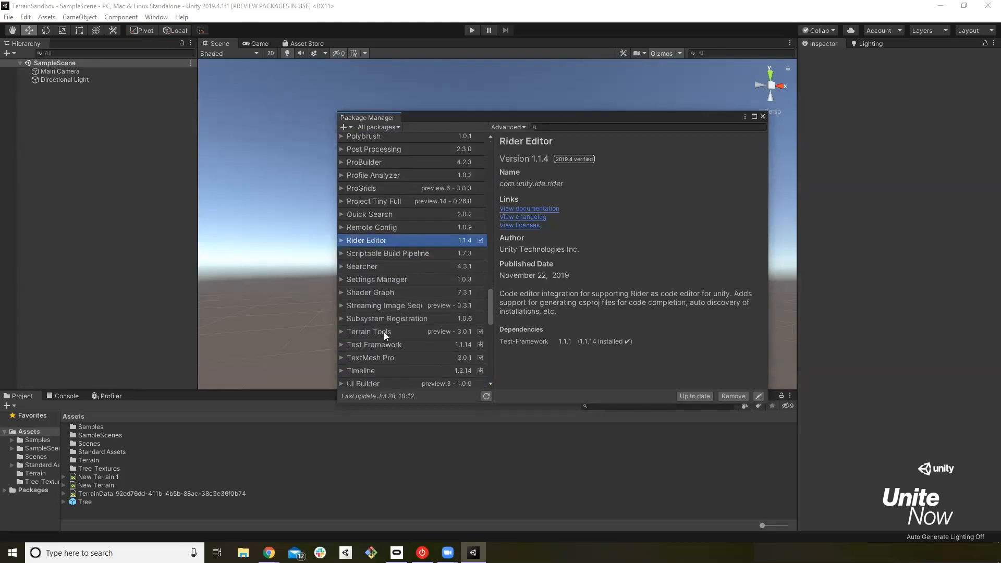
{"action": "left_click", "coordinate": [383, 332]}
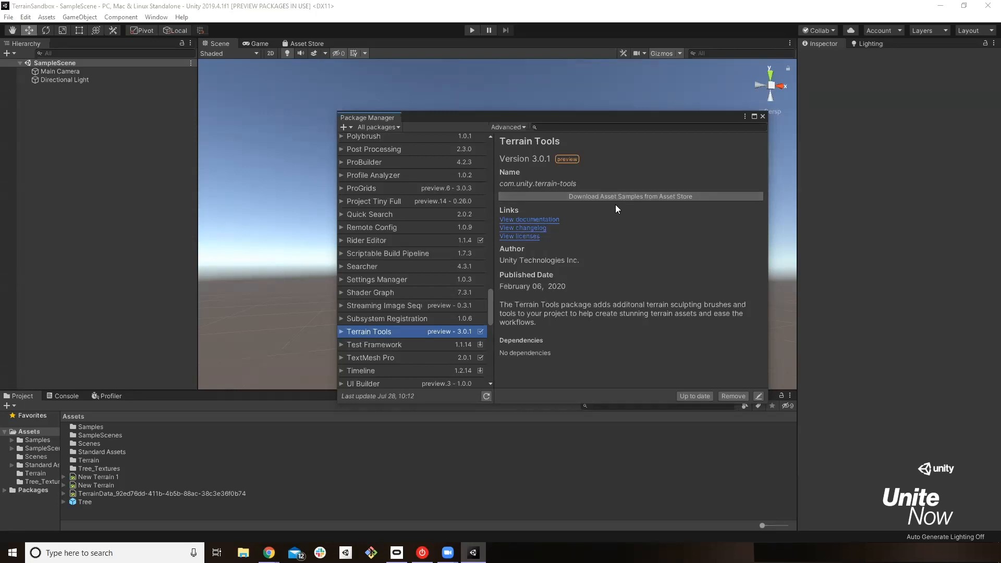
{"action": "left_click", "coordinate": [762, 116]}
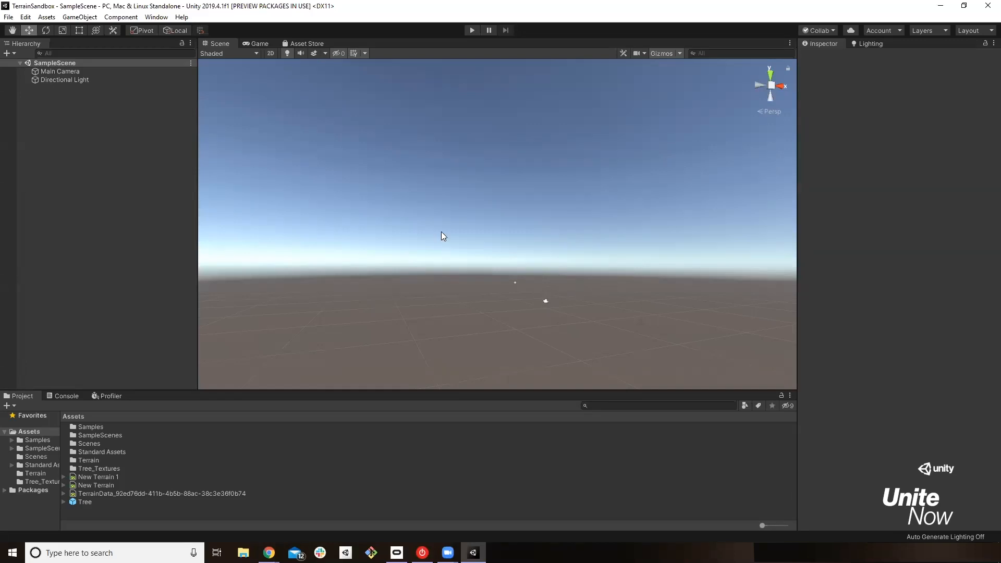
Create a 3D Terrain object in SampleScene and frame its whole surface in the Scene view
{"action": "left_click", "coordinate": [15, 54]}
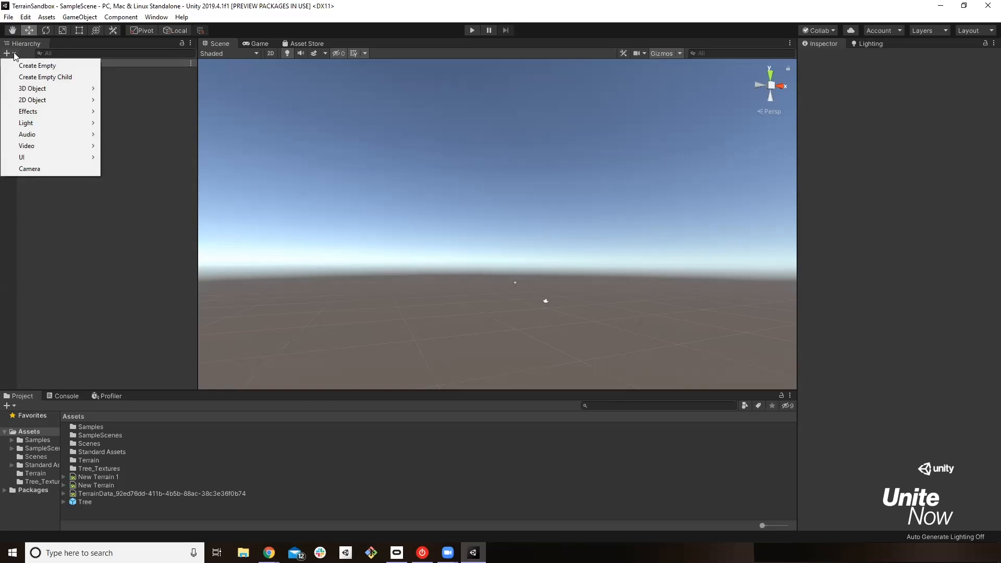
{"action": "mouse_move", "coordinate": [58, 90]}
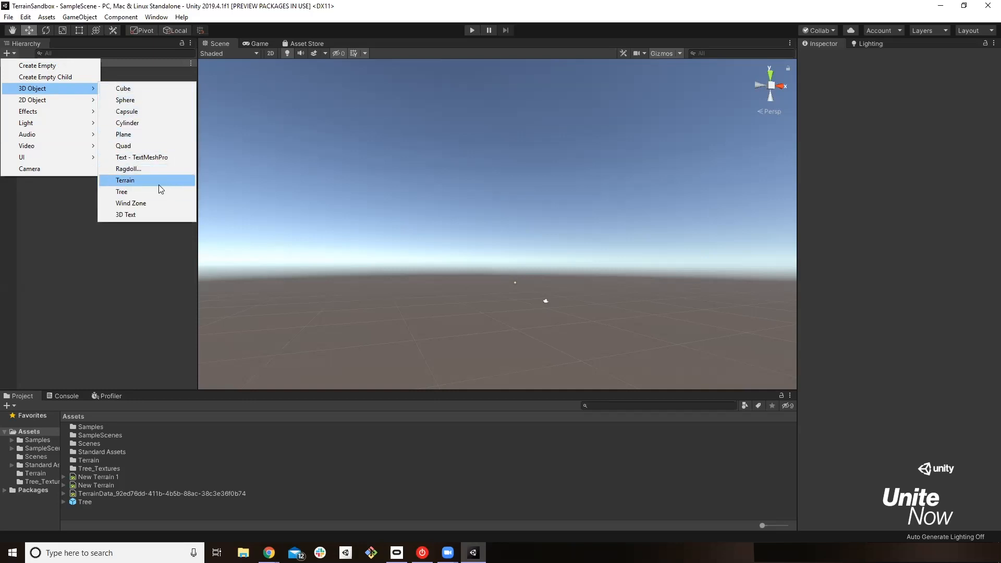
{"action": "left_click", "coordinate": [128, 182]}
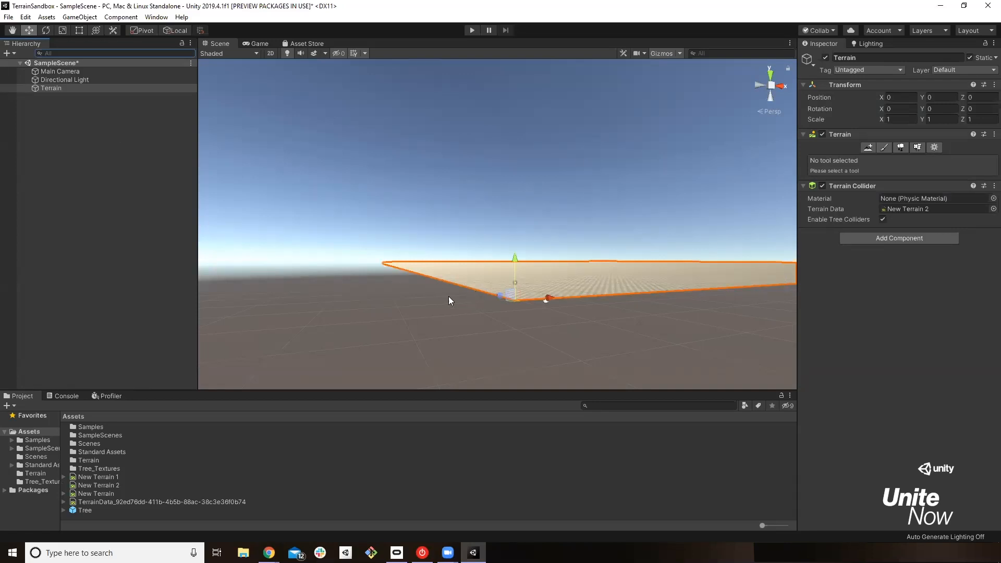
{"action": "left_click_drag", "start_coordinate": [418, 306], "coordinate": [478, 394], "text": "alt"}
{"action": "key", "text": "s"}
{"action": "right_click_drag", "start_coordinate": [485, 401], "coordinate": [482, 398]}
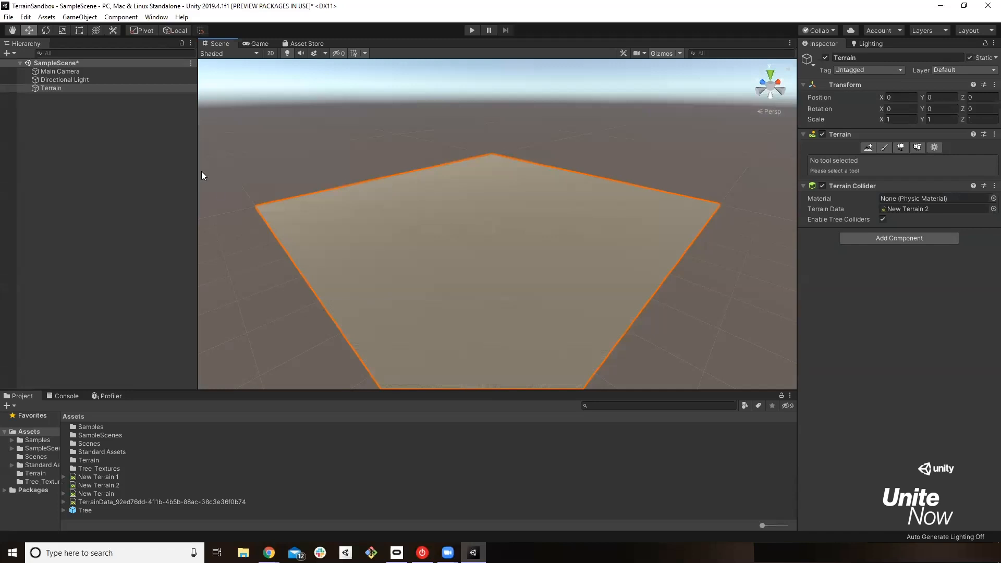
Open the Terrain Toolbox and place its window over the Scene view
{"action": "left_click", "coordinate": [156, 18]}
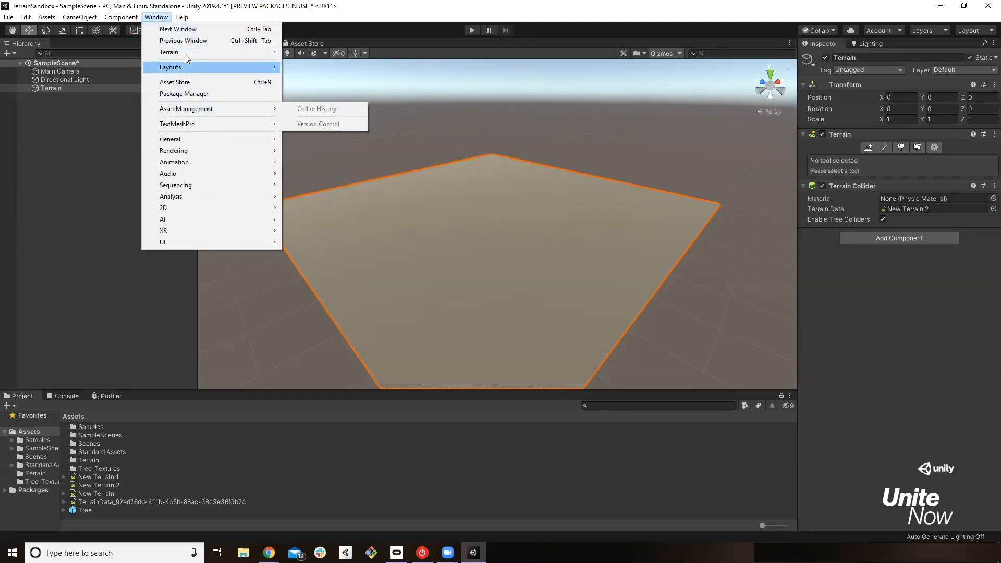
{"action": "mouse_move", "coordinate": [181, 52]}
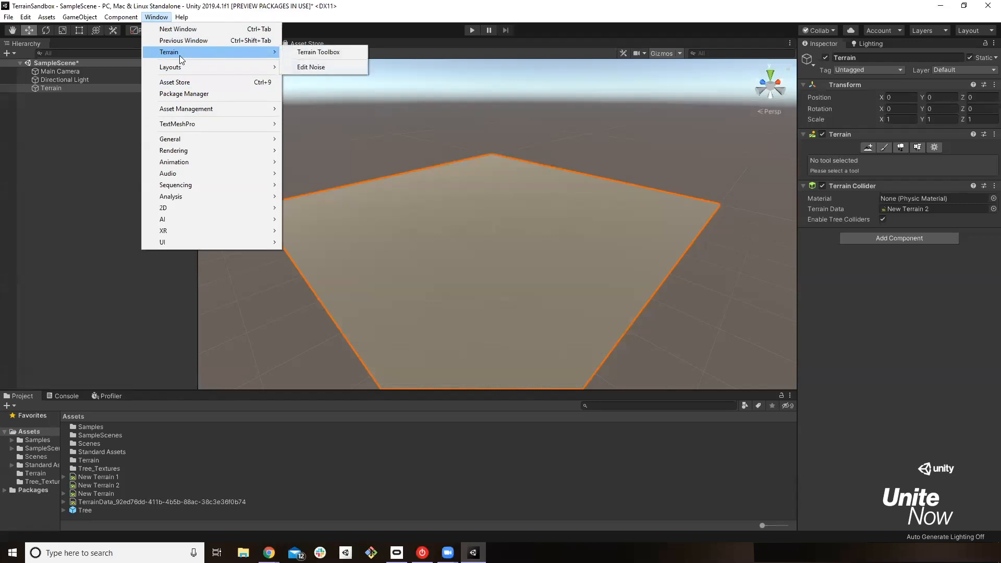
{"action": "left_click", "coordinate": [308, 54]}
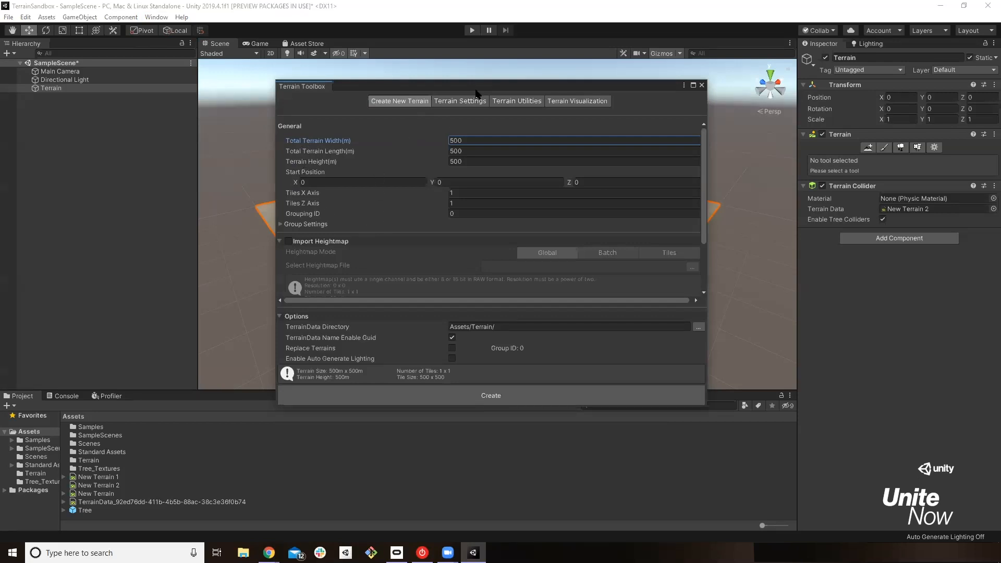
{"action": "left_click_drag", "start_coordinate": [475, 93], "coordinate": [704, 163]}
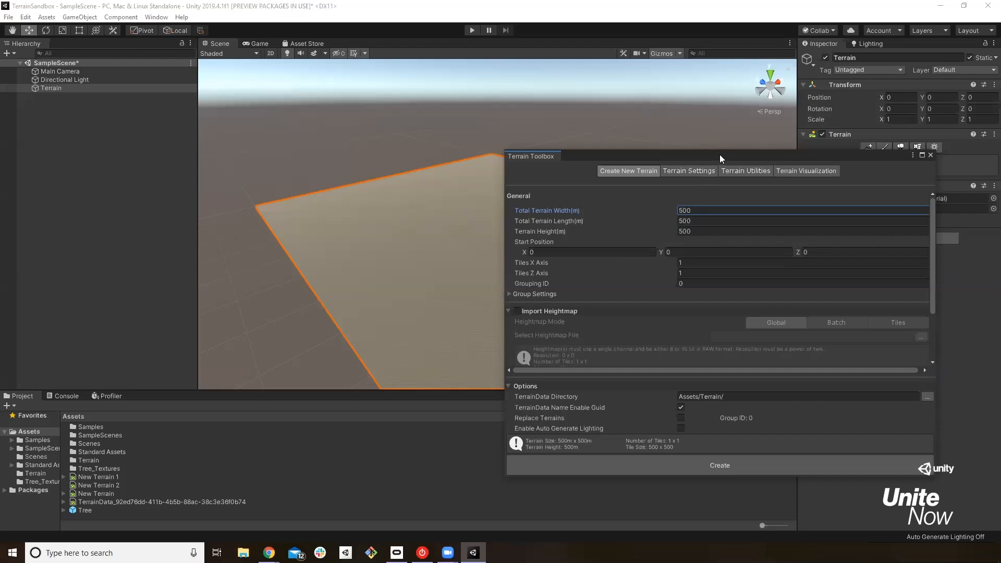
{"action": "left_click_drag", "start_coordinate": [720, 154], "coordinate": [568, 118]}
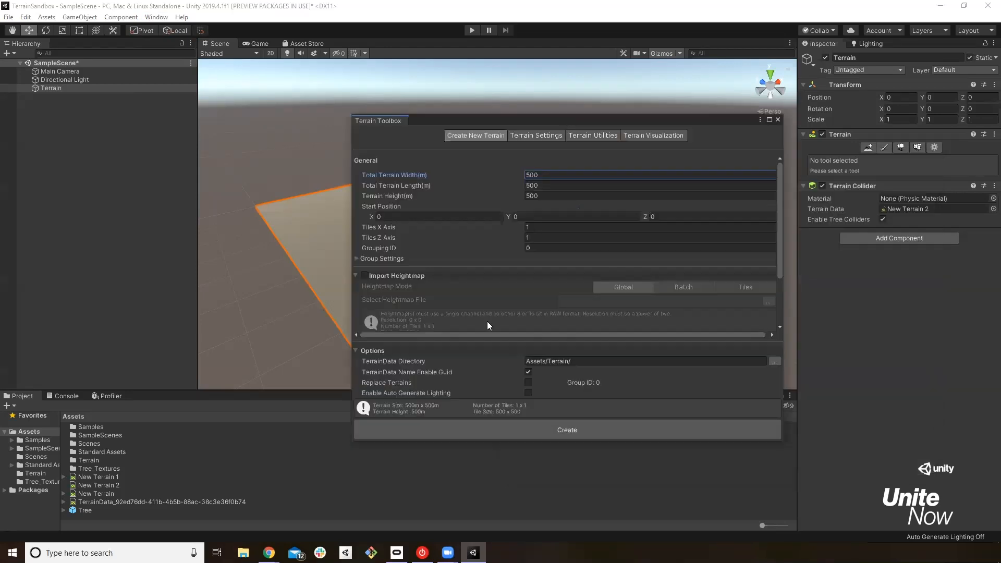
Look through the toolbox's Create New Terrain, Terrain Settings, Terrain Utilities and Terrain Visualization pages, and close the toolbox
{"action": "scroll", "coordinate": [410, 297], "scroll_direction": "down", "scroll_amount": 3}
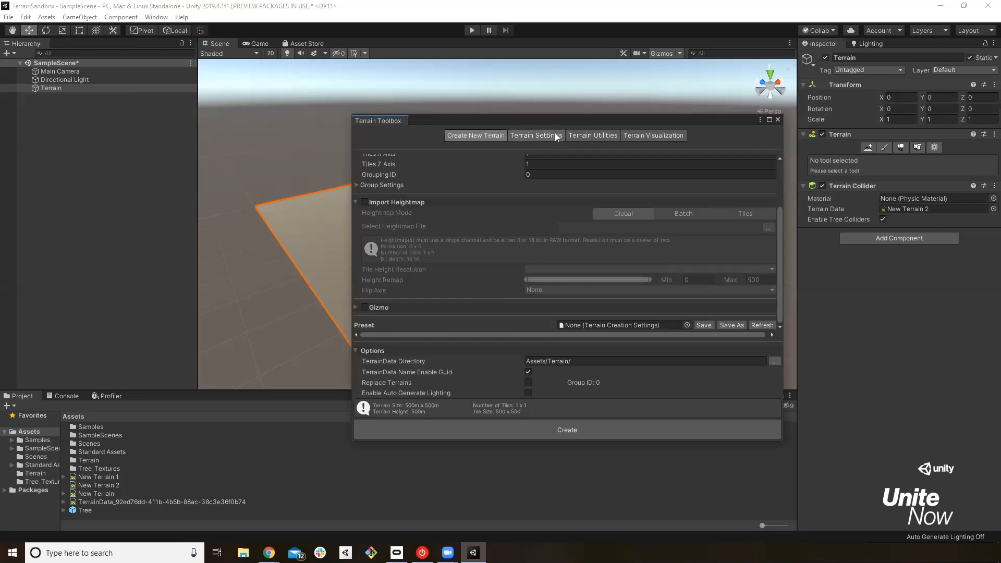
{"action": "left_click", "coordinate": [536, 135]}
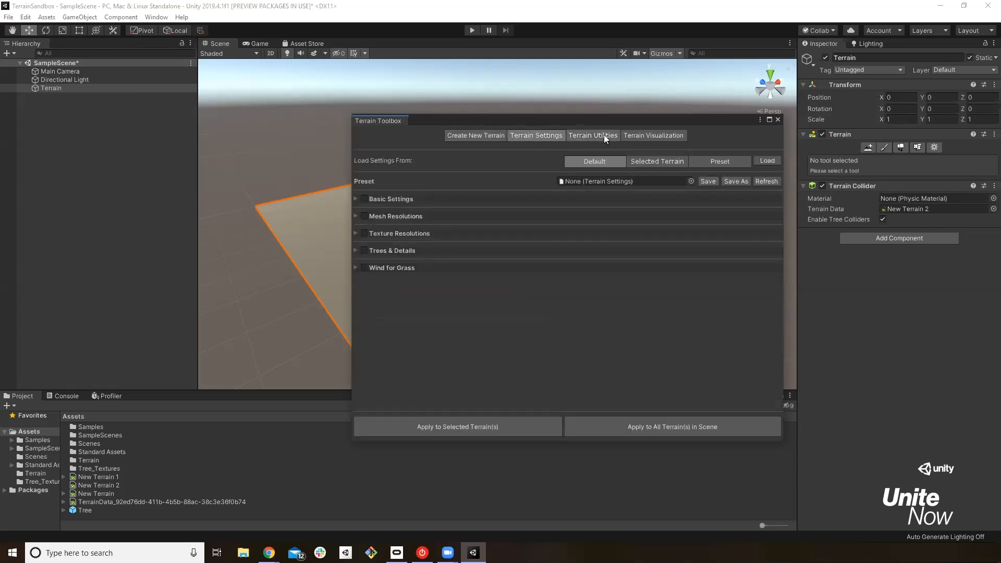
{"action": "left_click", "coordinate": [603, 135]}
{"action": "left_click", "coordinate": [654, 137]}
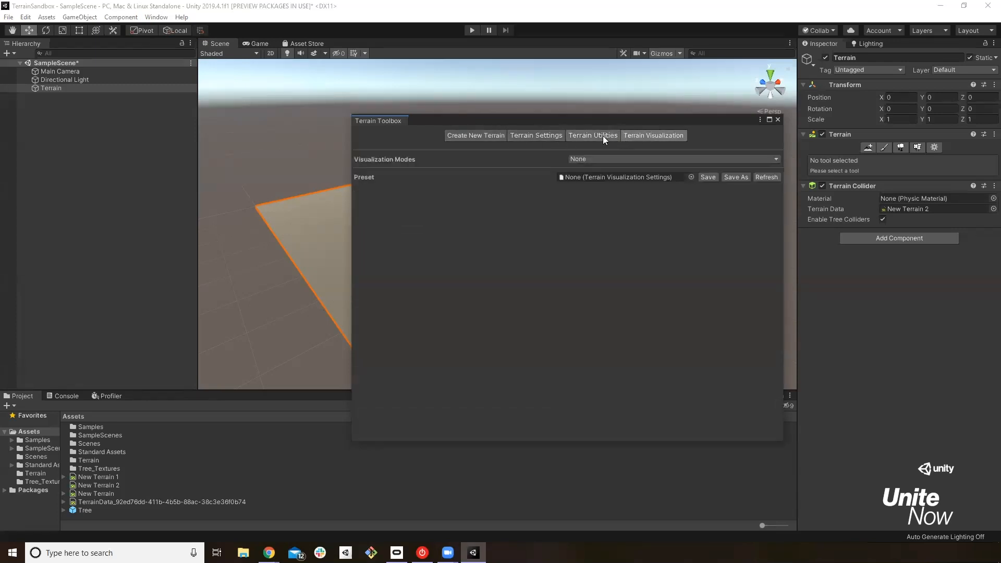
{"action": "left_click", "coordinate": [597, 134]}
{"action": "left_click", "coordinate": [540, 136]}
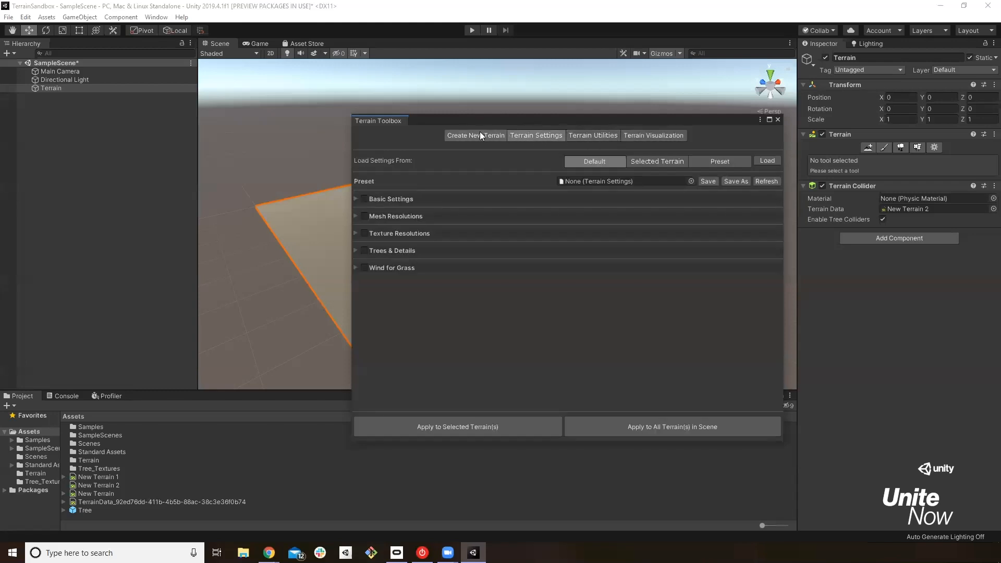
{"action": "left_click", "coordinate": [480, 136]}
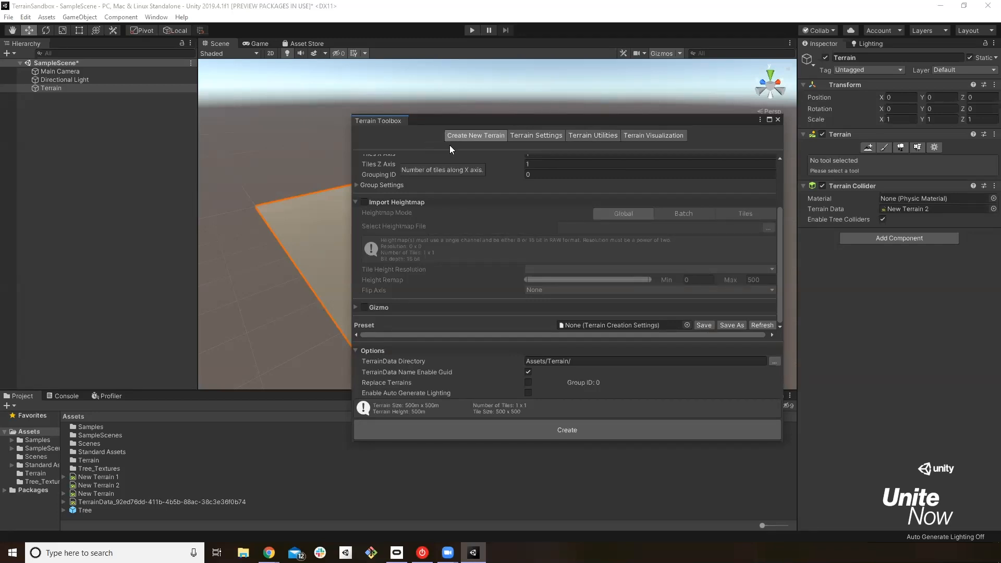
{"action": "left_click", "coordinate": [157, 17]}
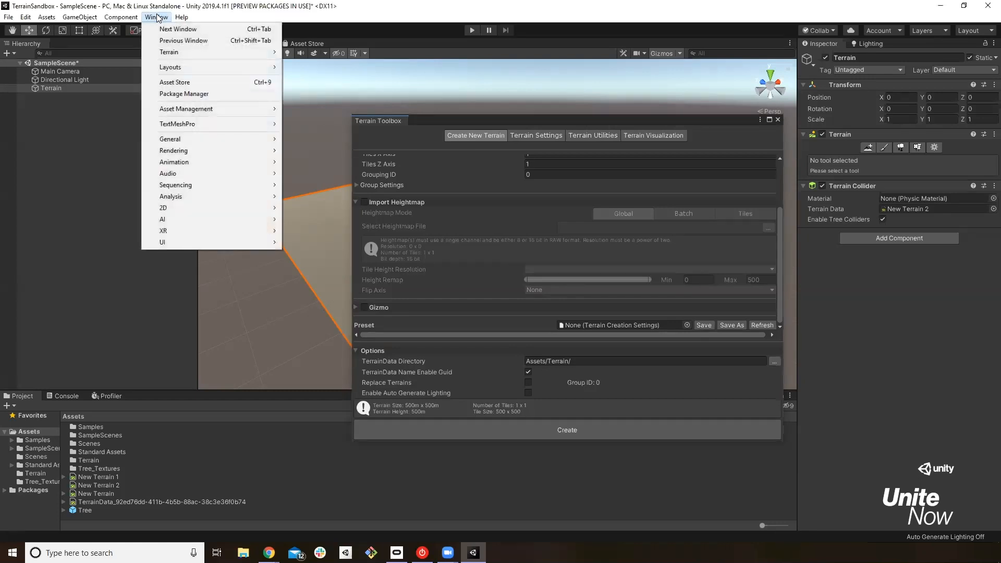
{"action": "mouse_move", "coordinate": [263, 52]}
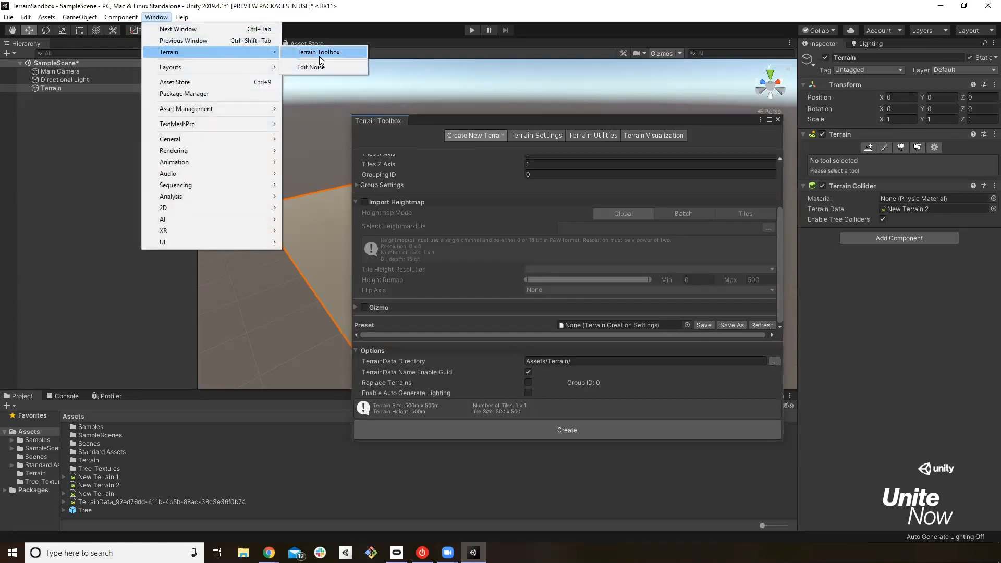
{"action": "left_click", "coordinate": [656, 122]}
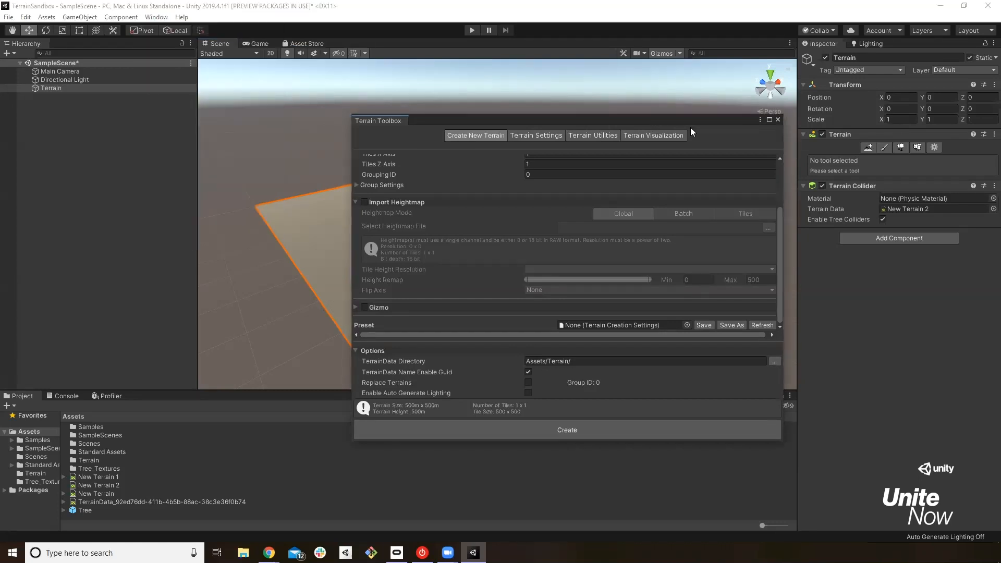
{"action": "left_click", "coordinate": [778, 120]}
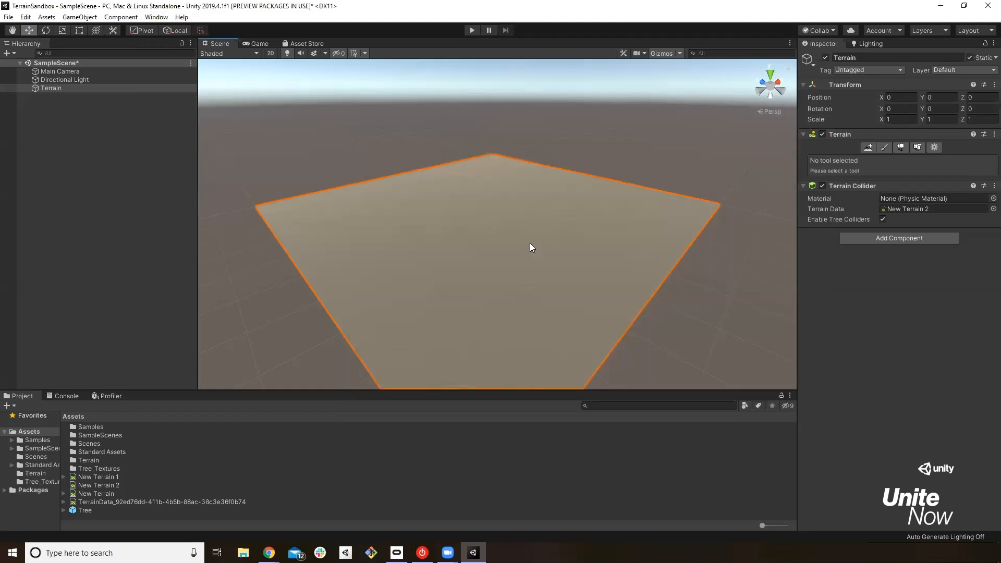
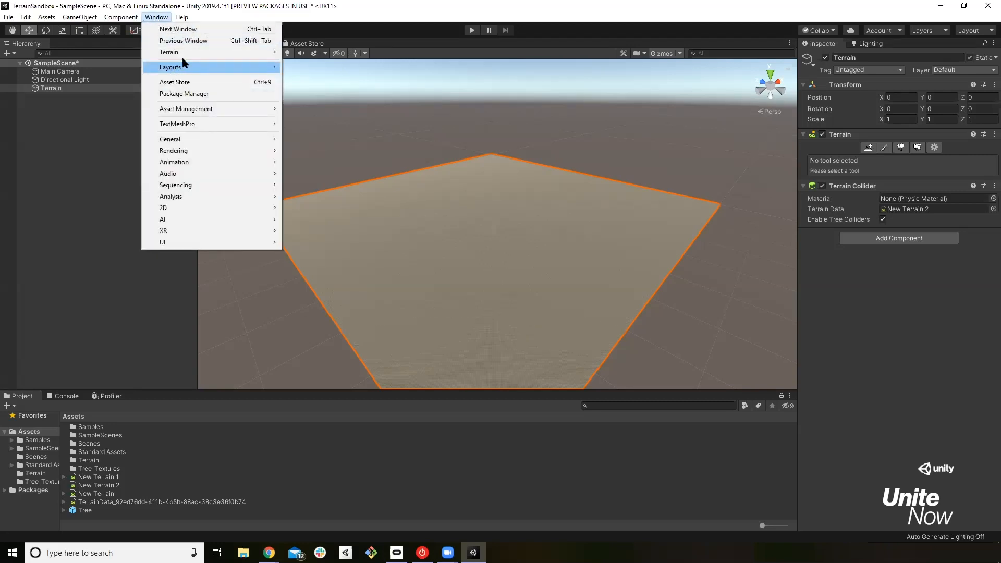
Reopen the Package Manager and check its package scope choices and the advanced option for showing preview packages
{"action": "left_click", "coordinate": [197, 95]}
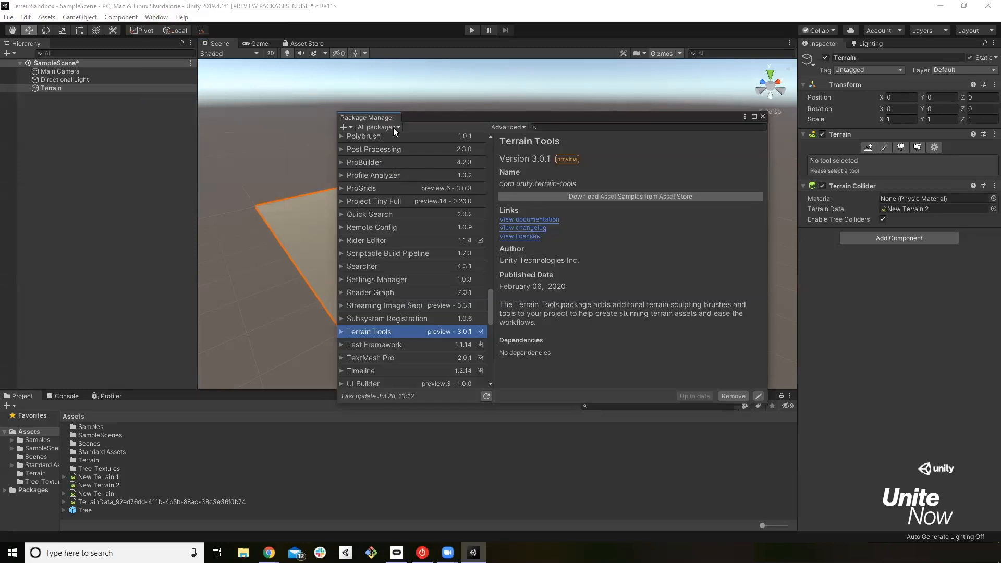
{"action": "left_click", "coordinate": [393, 127]}
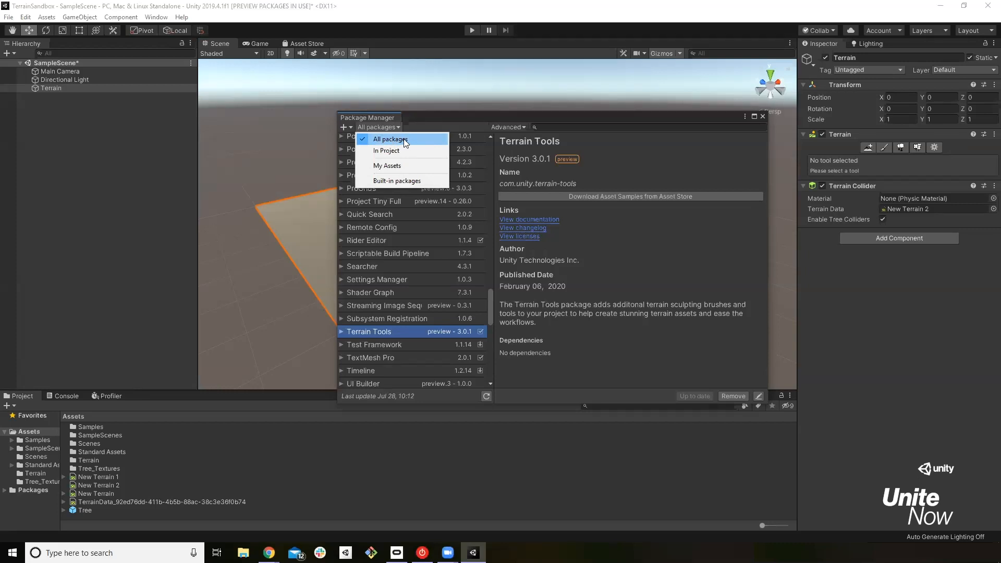
{"action": "left_click", "coordinate": [489, 128]}
{"action": "left_click", "coordinate": [509, 127]}
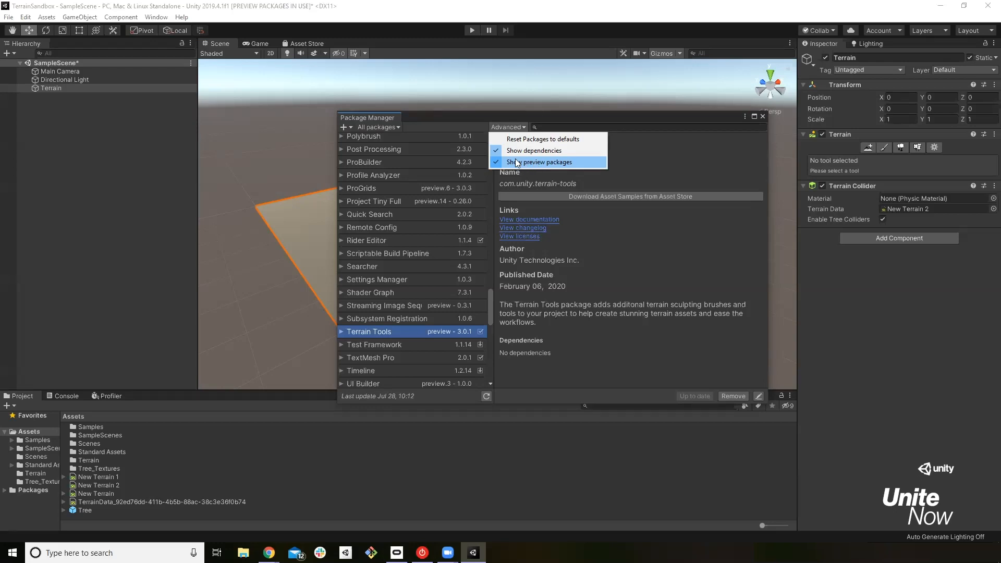
{"action": "left_click", "coordinate": [489, 118]}
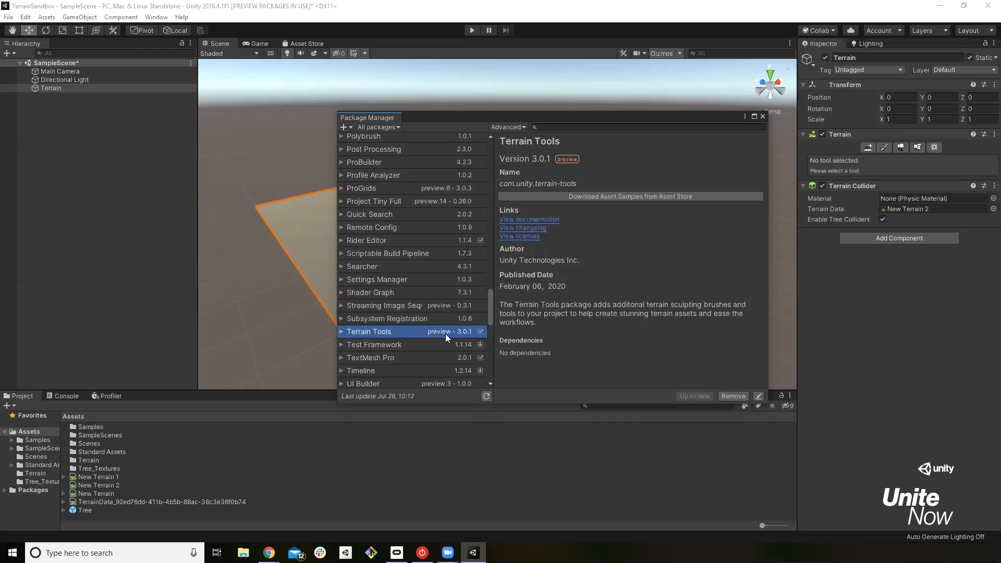
{"action": "left_click", "coordinate": [512, 127]}
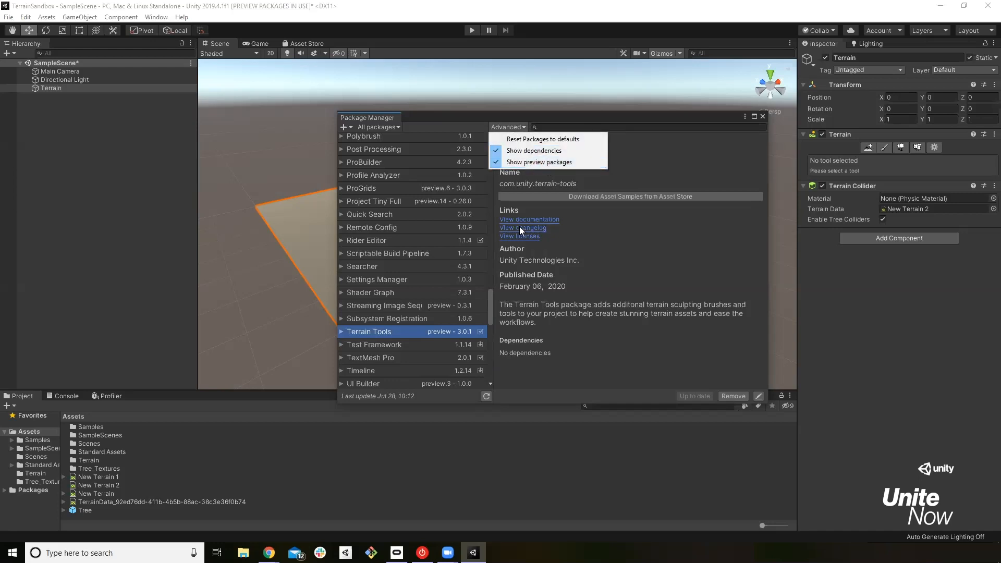
{"action": "left_click", "coordinate": [402, 328]}
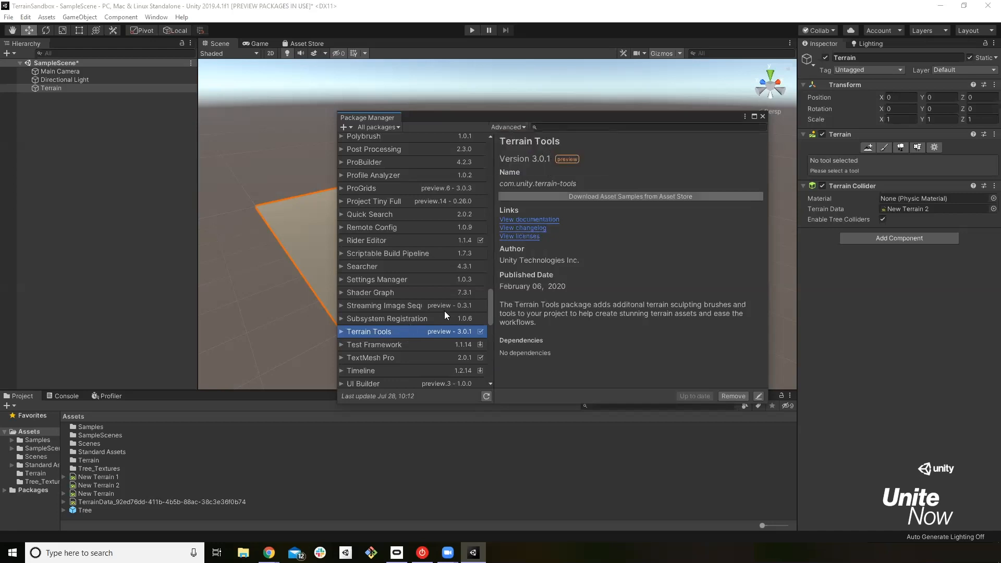
Search the Package Manager for "terrain" and close it
{"action": "left_click", "coordinate": [567, 129]}
{"action": "type", "text": "te"}
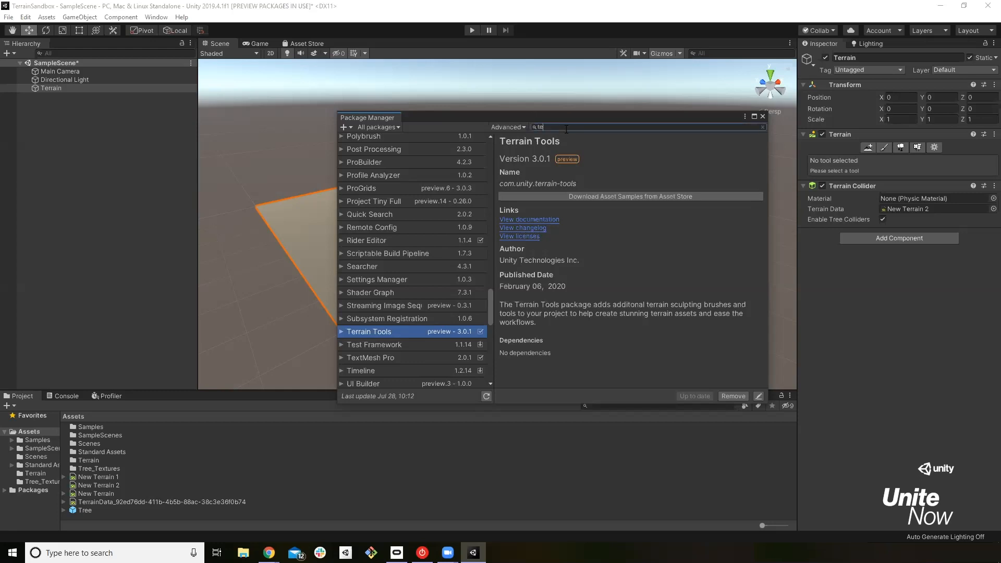
{"action": "type", "text": "rrain"}
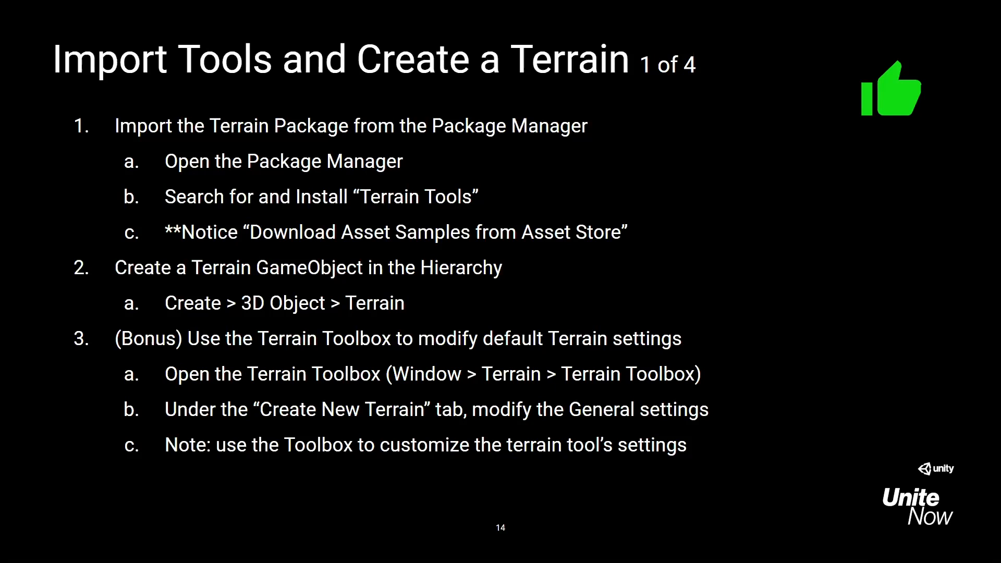
{"action": "left_click", "coordinate": [756, 125]}
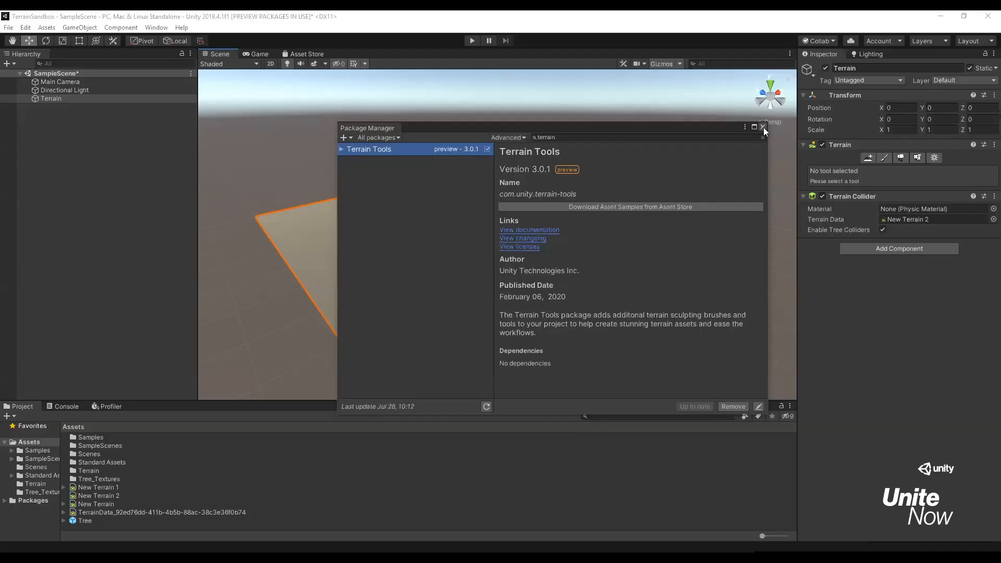
{"action": "left_click", "coordinate": [765, 127]}
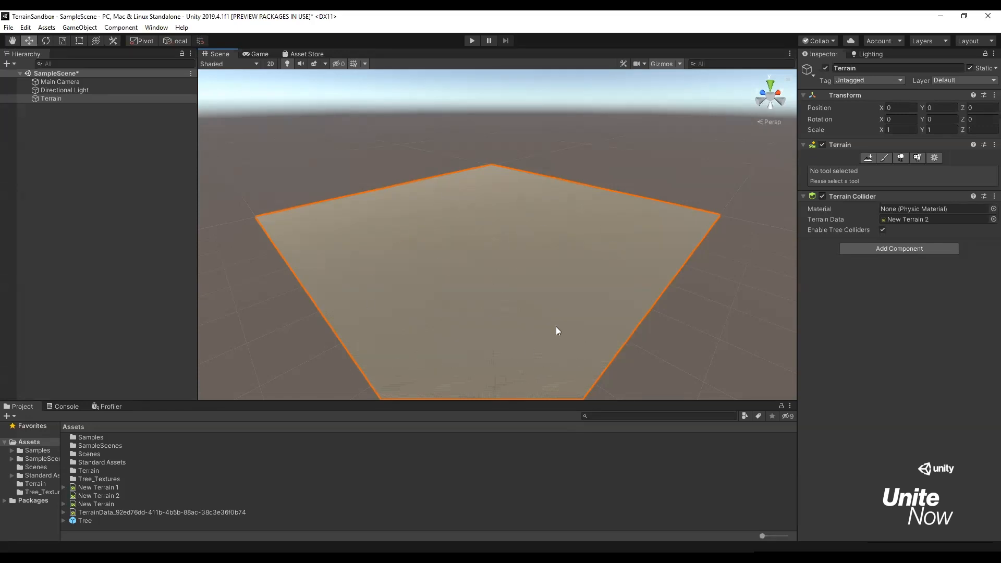
Select the Terrain object and activate its terrain painting mode with the Raise or Lower Terrain tool
{"action": "left_click", "coordinate": [59, 100]}
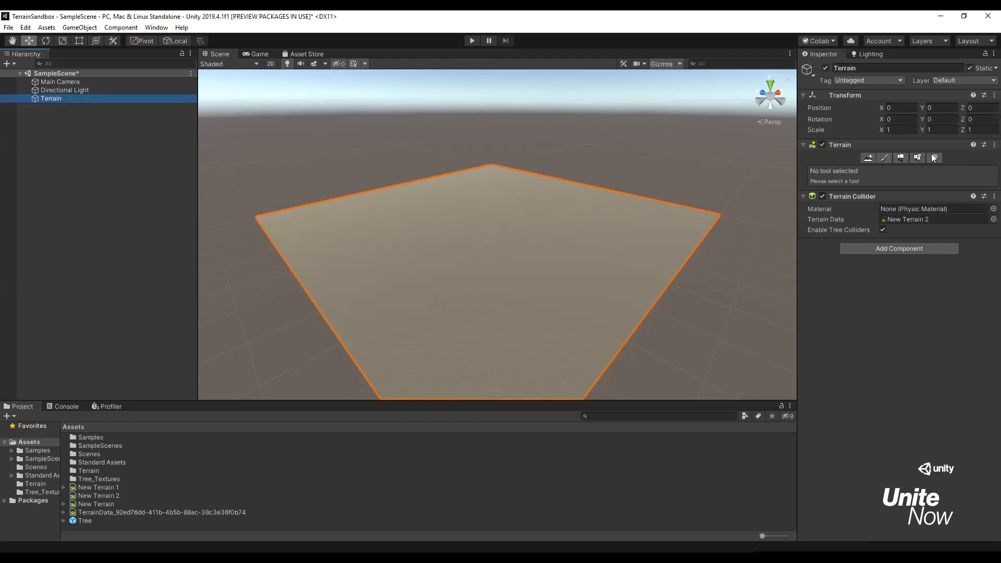
{"action": "left_click", "coordinate": [887, 157]}
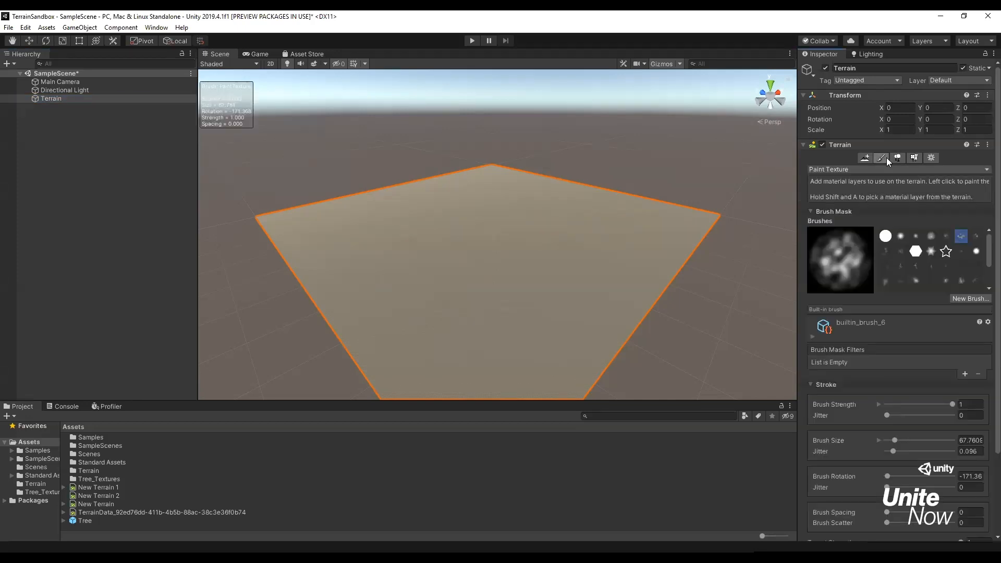
{"action": "left_click", "coordinate": [986, 170]}
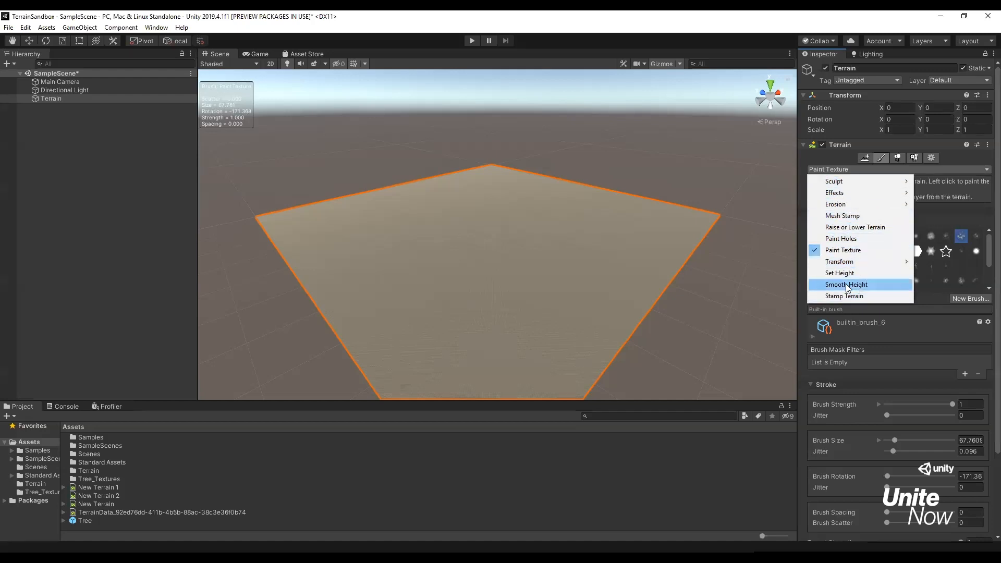
{"action": "left_click", "coordinate": [851, 228]}
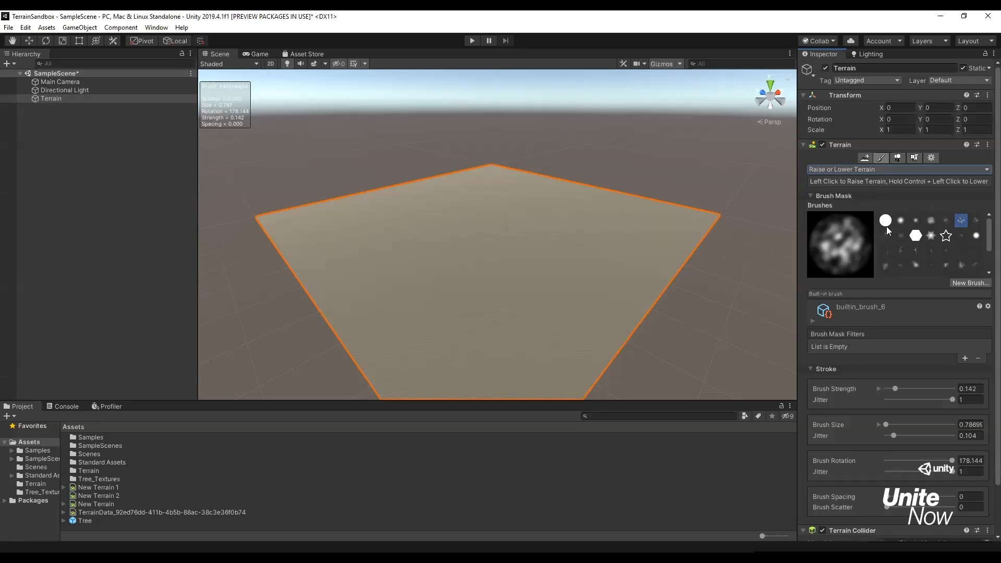
Browse the available brush masks and choose builtin_brush_4, the soft cloudy one
{"action": "left_click", "coordinate": [888, 227]}
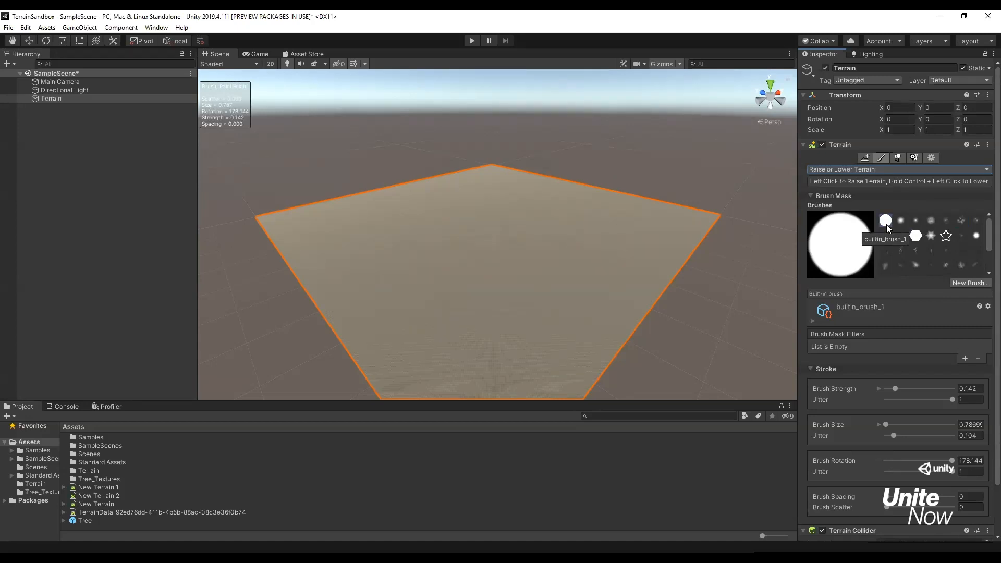
{"action": "left_click", "coordinate": [961, 222]}
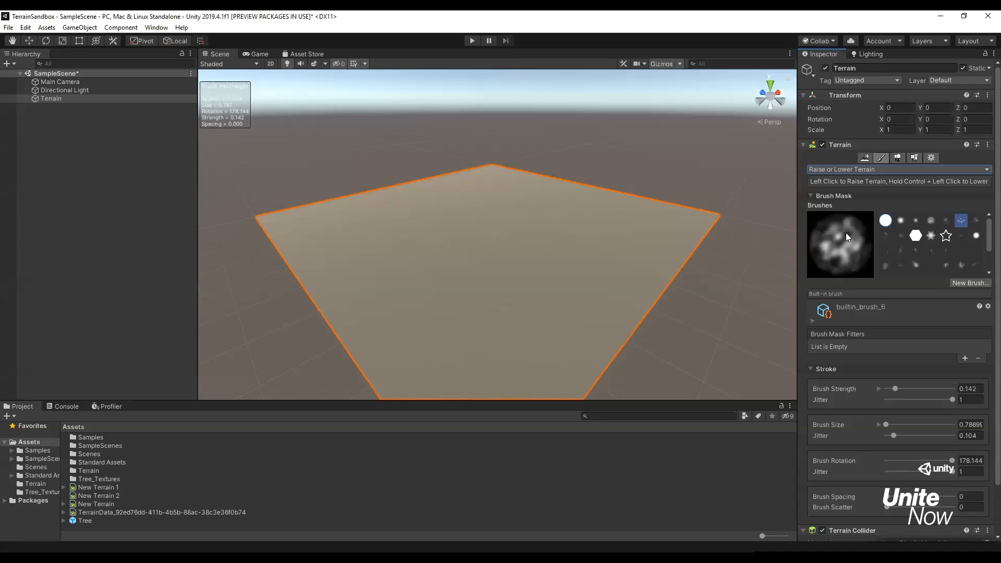
{"action": "scroll", "coordinate": [933, 242], "scroll_direction": "down", "scroll_amount": 3}
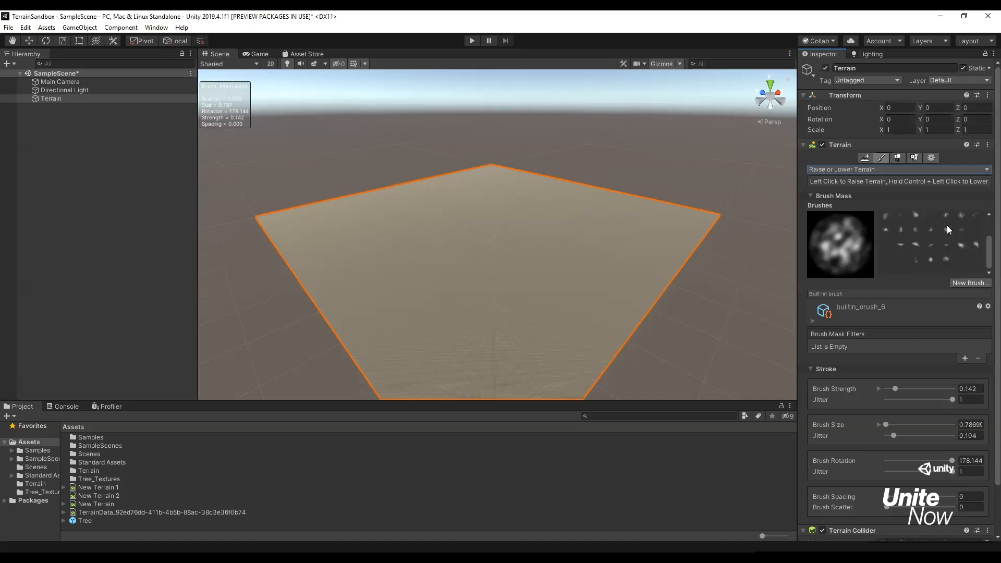
{"action": "scroll", "coordinate": [941, 245], "scroll_direction": "up", "scroll_amount": 3}
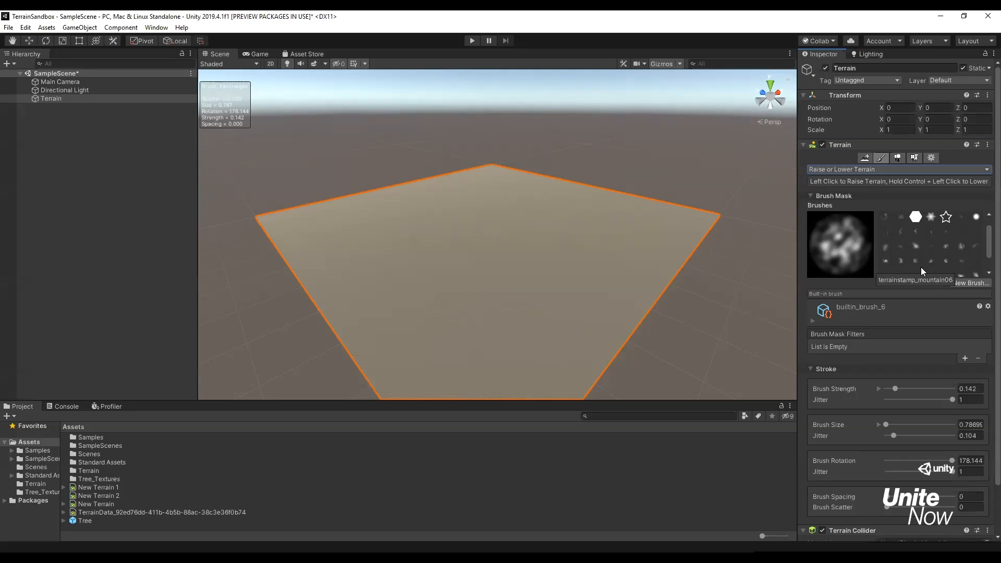
{"action": "scroll", "coordinate": [954, 226], "scroll_direction": "up", "scroll_amount": 1}
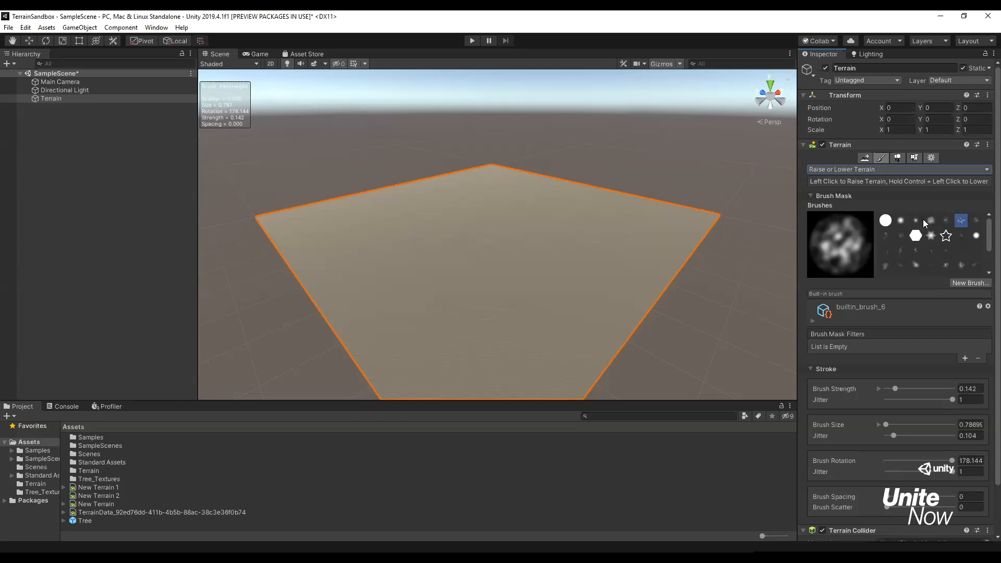
{"action": "left_click", "coordinate": [932, 220]}
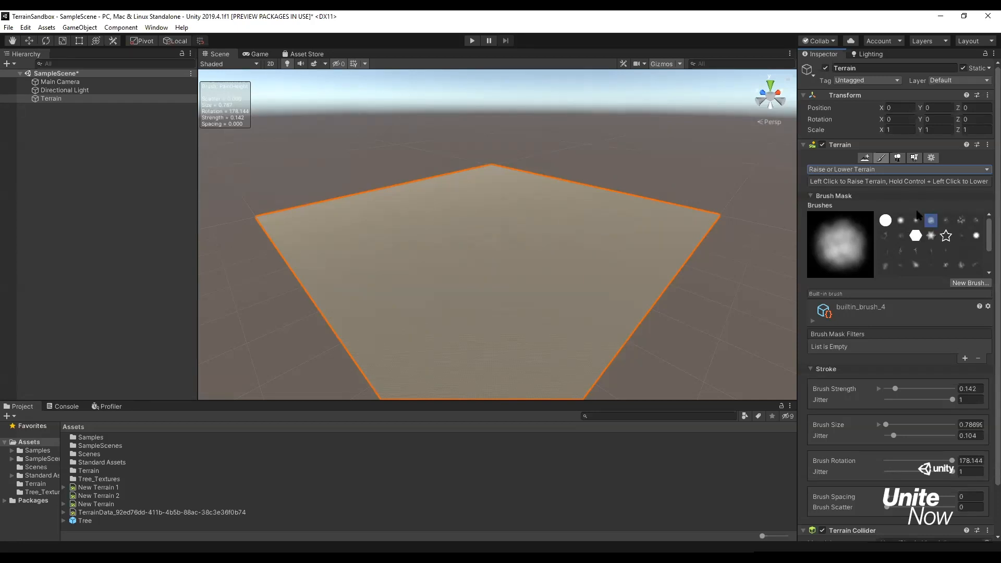
Raise small peaks scattered across the middle and back of the terrain with individual brush dabs
{"action": "left_click", "coordinate": [473, 242]}
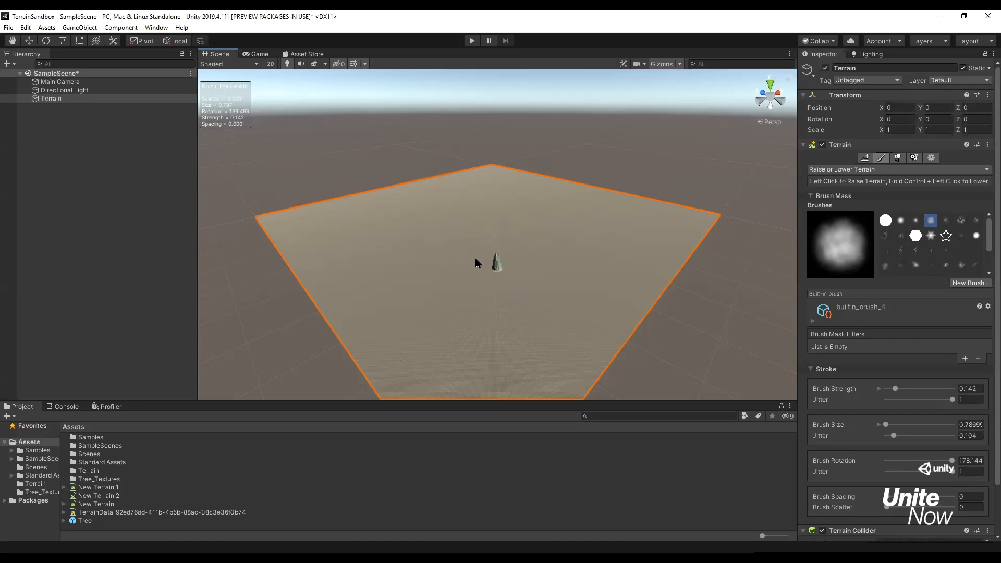
{"action": "left_click_drag", "start_coordinate": [381, 233], "coordinate": [381, 232]}
{"action": "left_click", "coordinate": [434, 280]}
{"action": "left_click", "coordinate": [517, 284]}
{"action": "left_click", "coordinate": [541, 275]}
{"action": "left_click", "coordinate": [575, 238]}
{"action": "left_click", "coordinate": [519, 208]}
{"action": "left_click", "coordinate": [464, 203]}
{"action": "left_click", "coordinate": [400, 215]}
{"action": "left_click", "coordinate": [413, 262]}
{"action": "left_click", "coordinate": [451, 267]}
{"action": "left_click", "coordinate": [487, 225]}
{"action": "left_click", "coordinate": [469, 230]}
{"action": "left_click", "coordinate": [489, 283]}
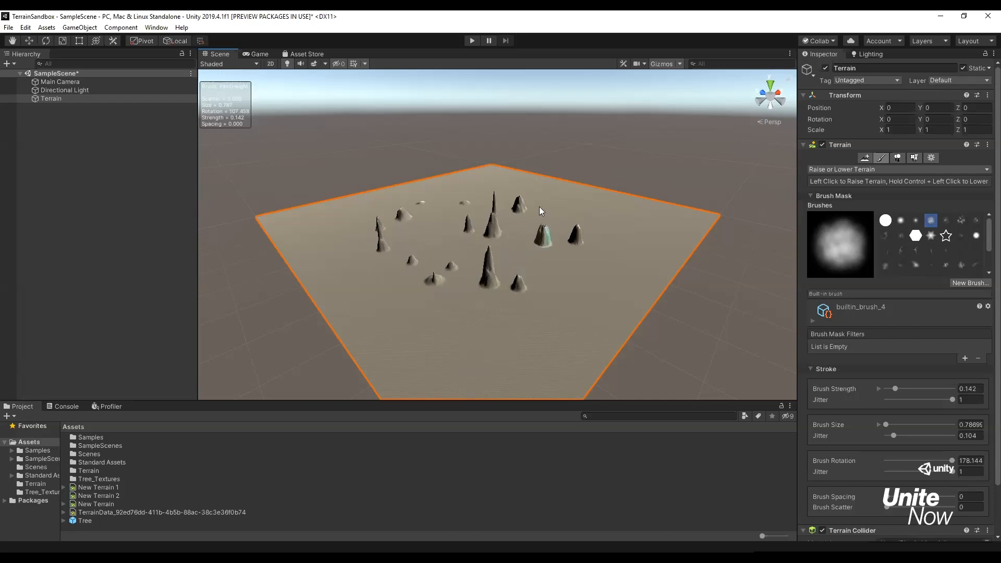
{"action": "left_click", "coordinate": [525, 234]}
Try a very low brush strength, set it to 1, and raise more peaks on the terrain
{"action": "scroll", "coordinate": [880, 314], "scroll_direction": "down", "scroll_amount": 2}
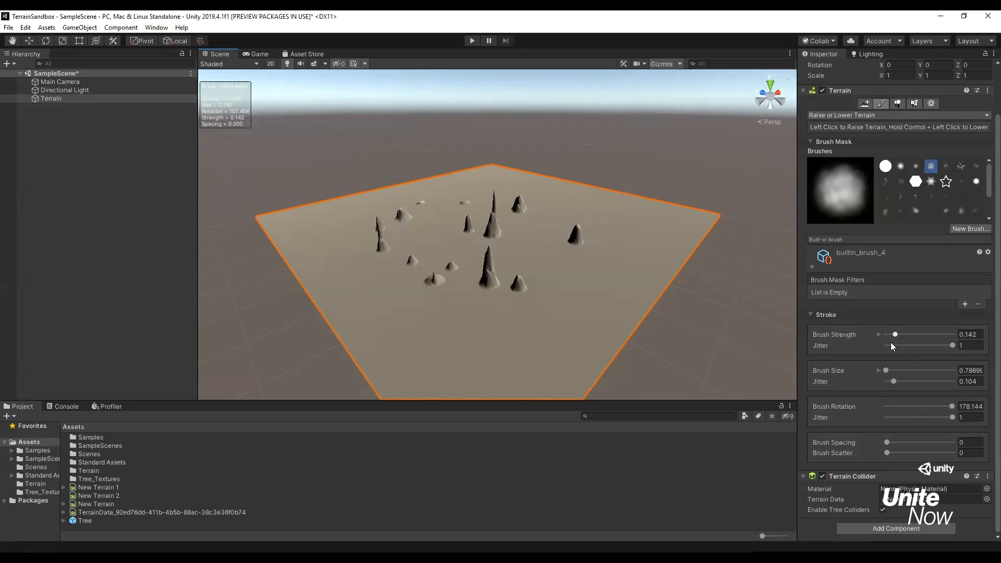
{"action": "left_click_drag", "start_coordinate": [893, 335], "coordinate": [885, 334]}
{"action": "left_click", "coordinate": [563, 296]}
{"action": "left_click_drag", "start_coordinate": [892, 334], "coordinate": [965, 336]}
{"action": "left_click", "coordinate": [605, 270]}
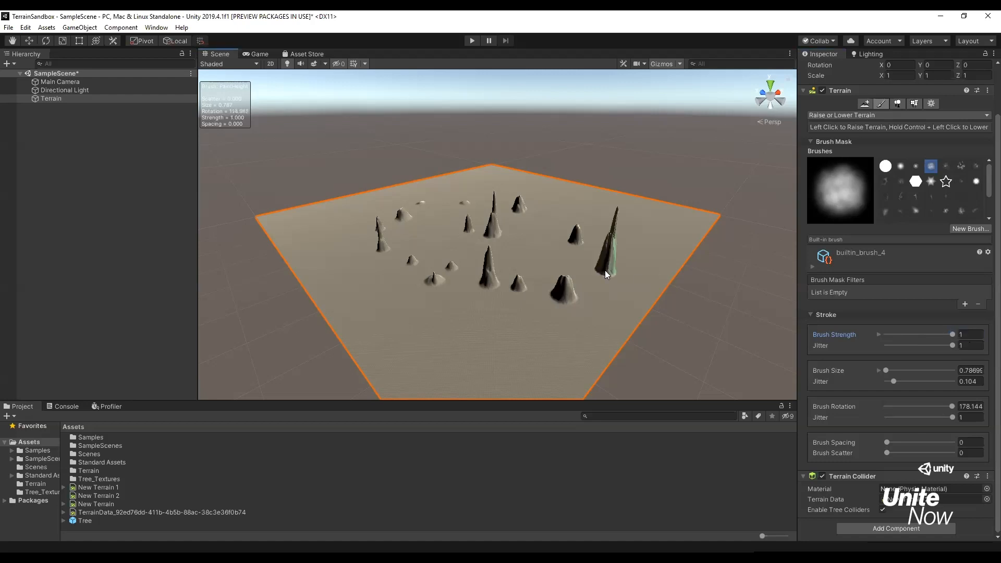
{"action": "left_click", "coordinate": [640, 246]}
{"action": "left_click", "coordinate": [600, 245]}
{"action": "left_click", "coordinate": [507, 259]}
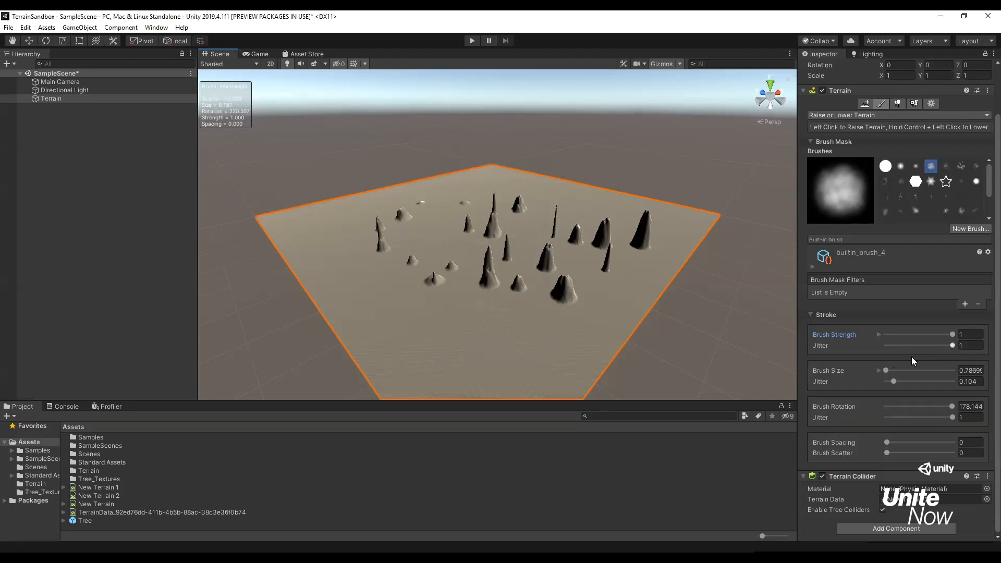
Set the brush size to 426 and raise broad hills across the terrain
{"action": "left_click_drag", "start_coordinate": [887, 371], "coordinate": [939, 371]}
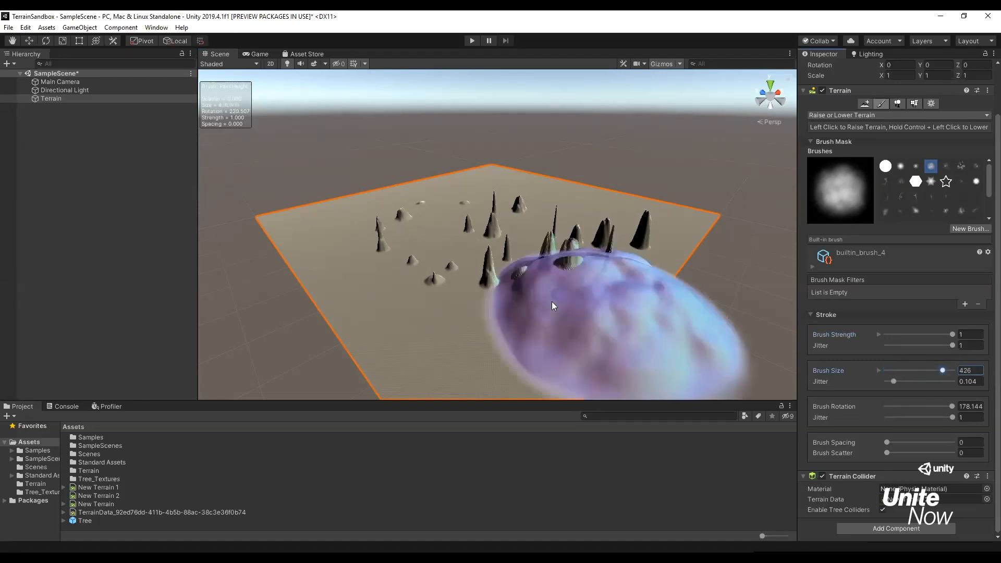
{"action": "mouse_move", "coordinate": [444, 233]}
{"action": "left_mouse_down"}
{"action": "mouse_move", "coordinate": [482, 217]}
{"action": "mouse_move", "coordinate": [435, 289]}
{"action": "mouse_move", "coordinate": [577, 272]}
{"action": "mouse_move", "coordinate": [616, 223]}
{"action": "mouse_move", "coordinate": [658, 214]}
{"action": "left_mouse_up"}
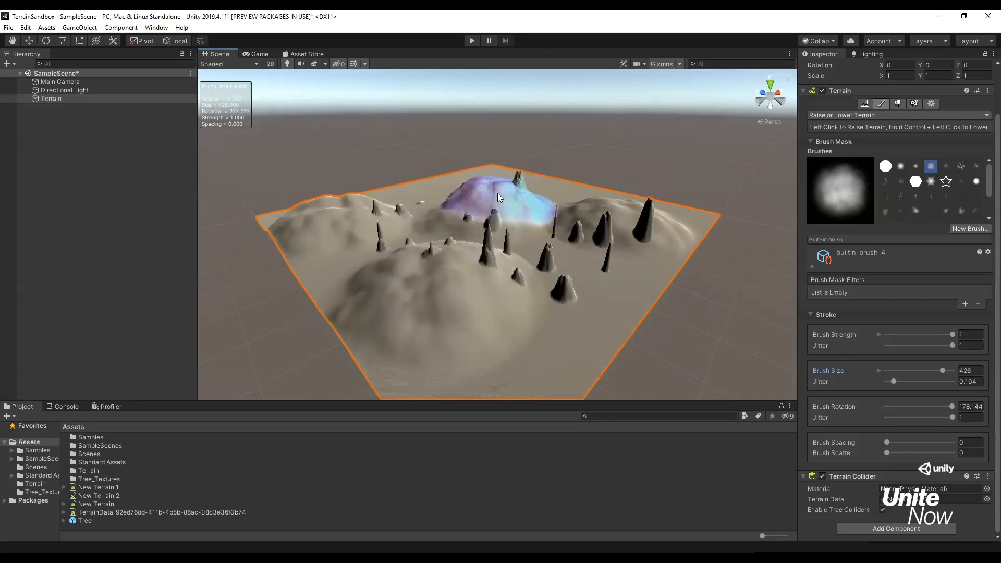
{"action": "mouse_move", "coordinate": [513, 196]}
{"action": "left_mouse_down"}
{"action": "mouse_move", "coordinate": [464, 225]}
{"action": "mouse_move", "coordinate": [456, 201]}
{"action": "left_mouse_up"}
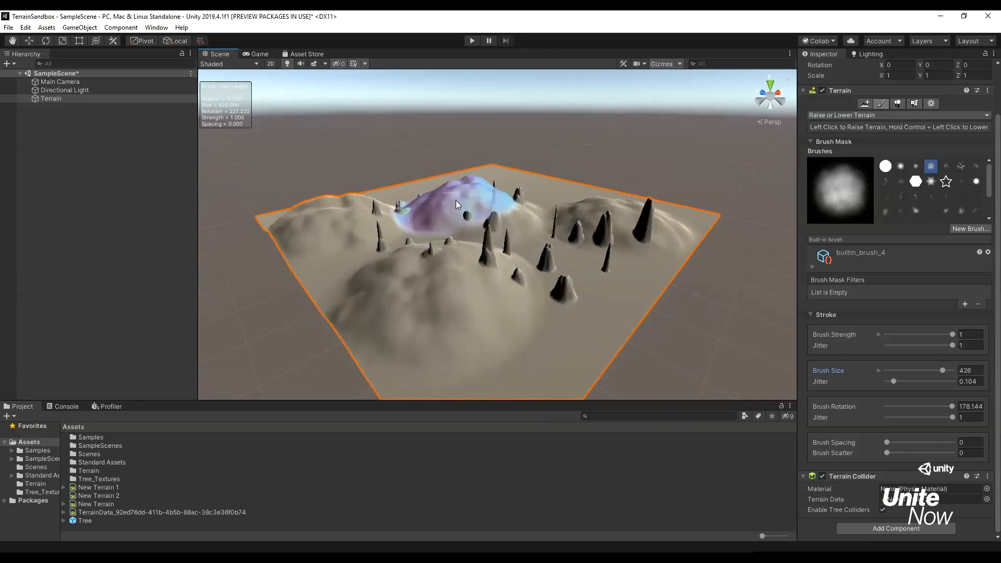
{"action": "mouse_move", "coordinate": [456, 201]}
{"action": "left_mouse_down"}
{"action": "mouse_move", "coordinate": [611, 235]}
{"action": "mouse_move", "coordinate": [494, 237]}
{"action": "mouse_move", "coordinate": [520, 242]}
{"action": "mouse_move", "coordinate": [510, 223]}
{"action": "mouse_move", "coordinate": [485, 257]}
{"action": "mouse_move", "coordinate": [504, 249]}
{"action": "mouse_move", "coordinate": [500, 280]}
{"action": "left_mouse_up"}
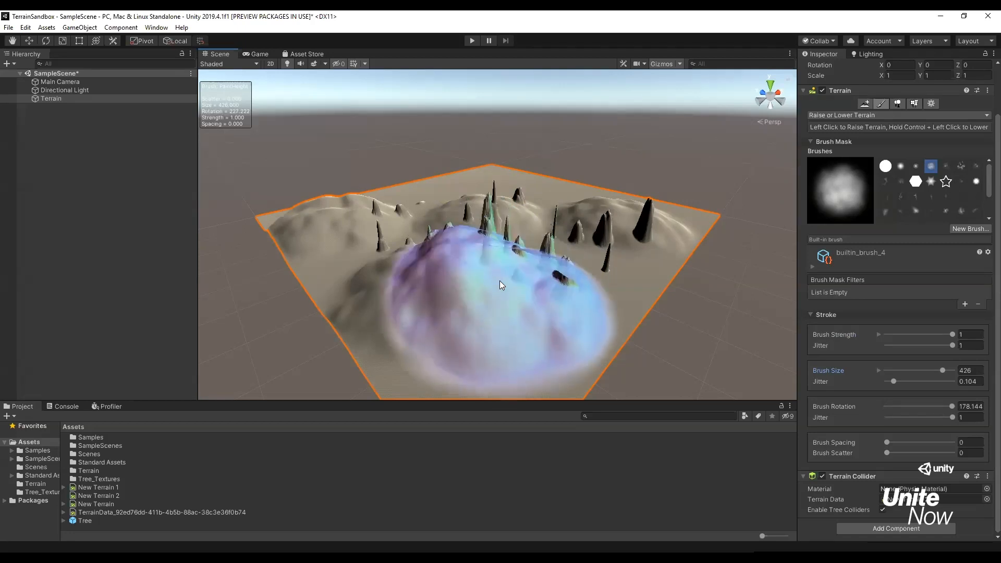
Resize the brush interactively over the terrain to about 370
{"action": "key", "text": "s"}
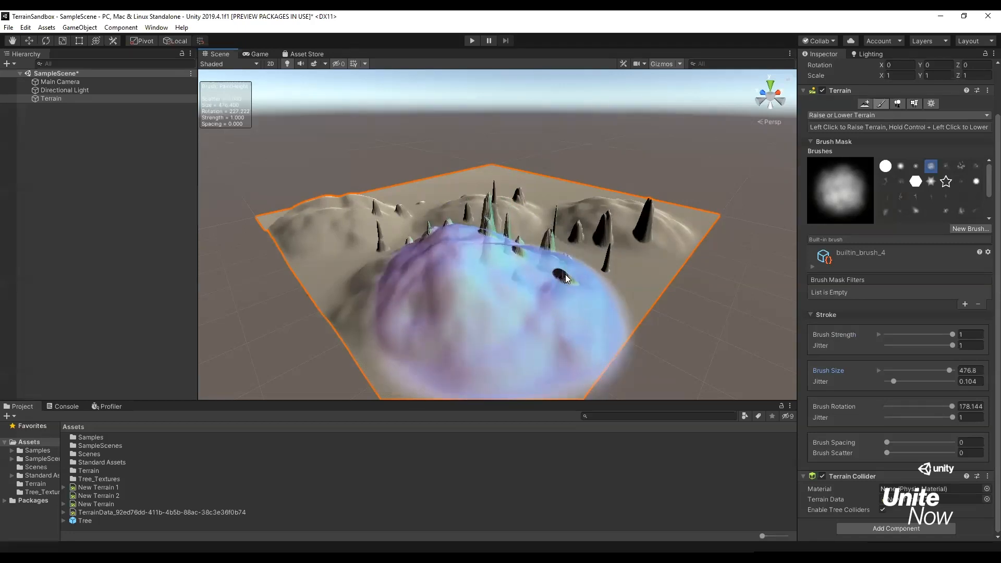
{"action": "key", "text": "s"}
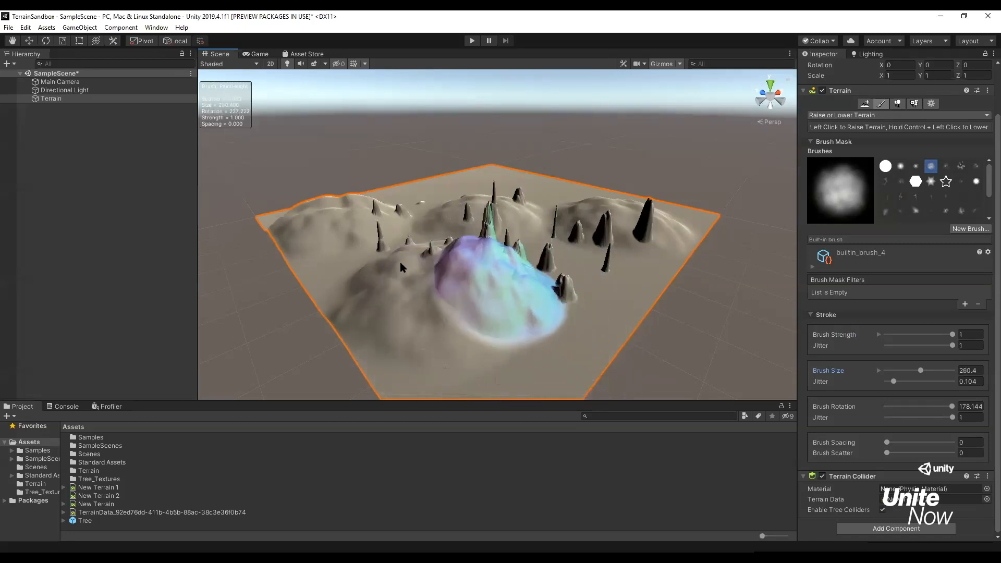
{"action": "key", "text": "s"}
{"action": "key", "text": "s"}
{"action": "key", "text": "s"}
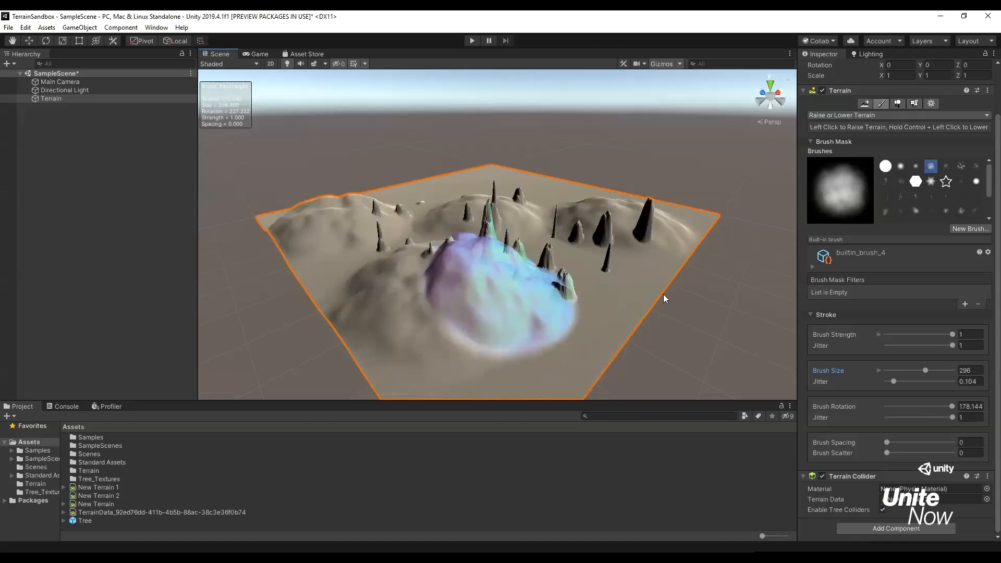
Rotate the brush interactively over the terrain to about 175 degrees
{"action": "key", "text": "d"}
{"action": "key", "text": "d"}
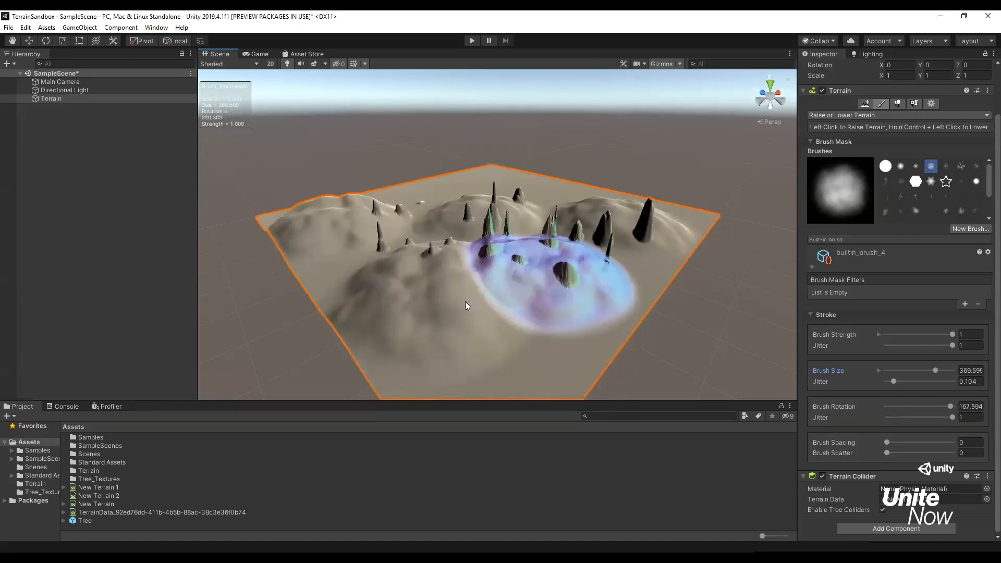
{"action": "key", "text": "d"}
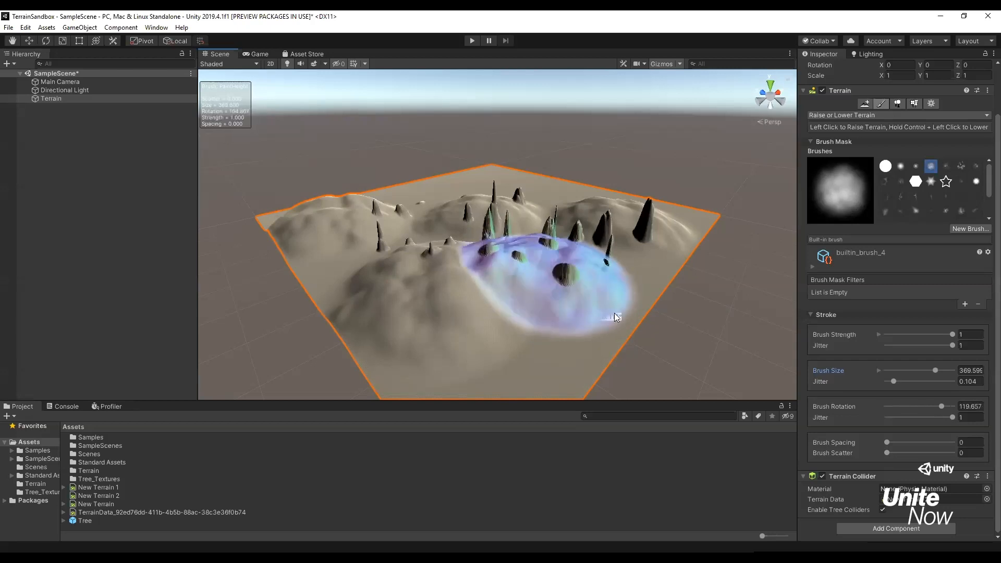
{"action": "key", "text": "d"}
{"action": "key", "text": "d"}
{"action": "key", "text": "a"}
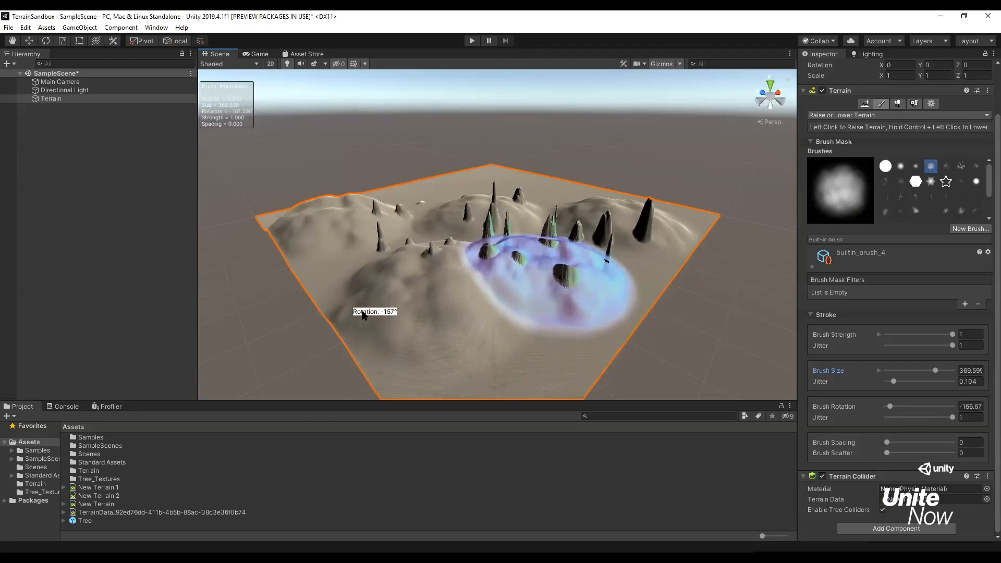
Adjust the brush strength interactively over the terrain to about 0.364
{"action": "key", "text": "a"}
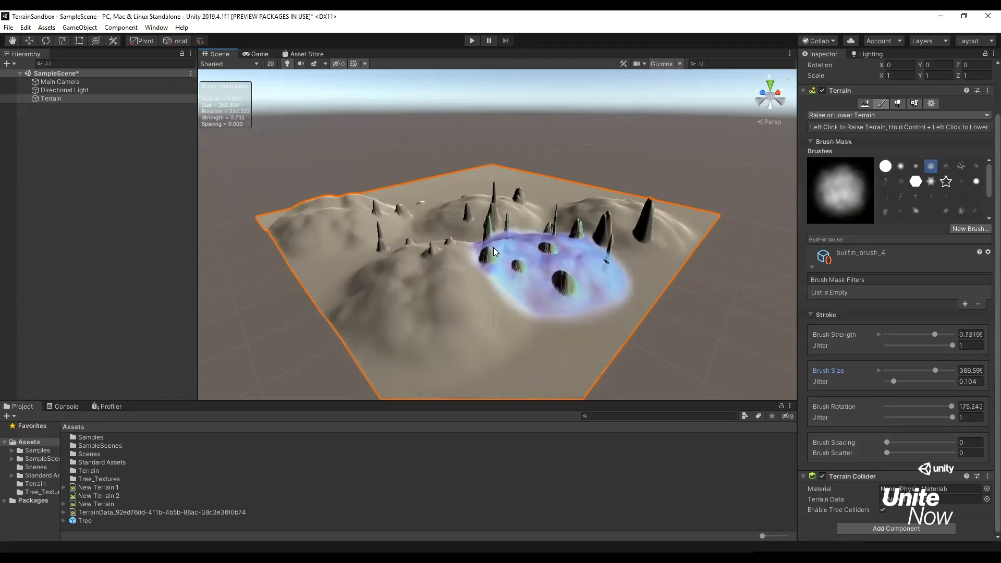
{"action": "key", "text": "a"}
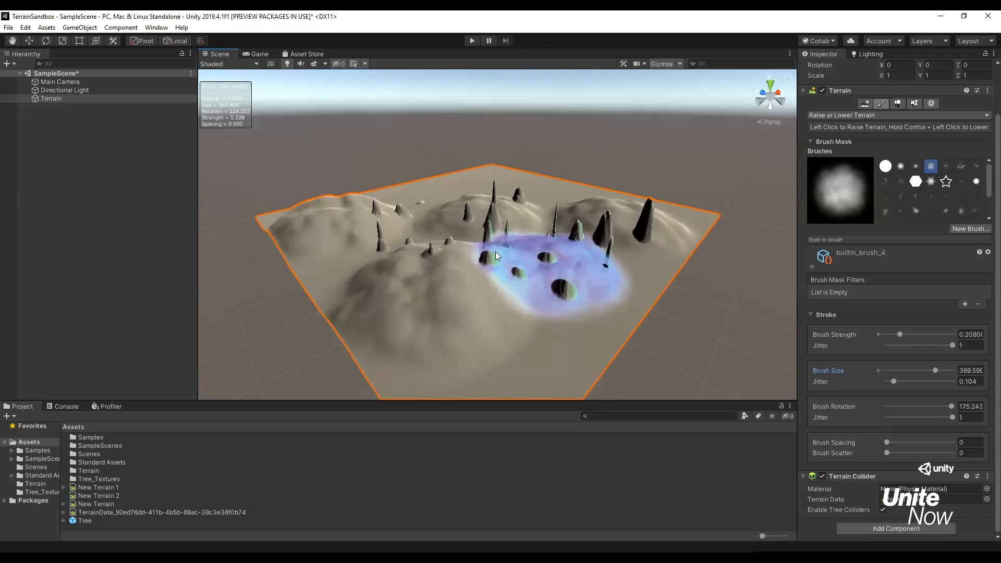
{"action": "key", "text": "a"}
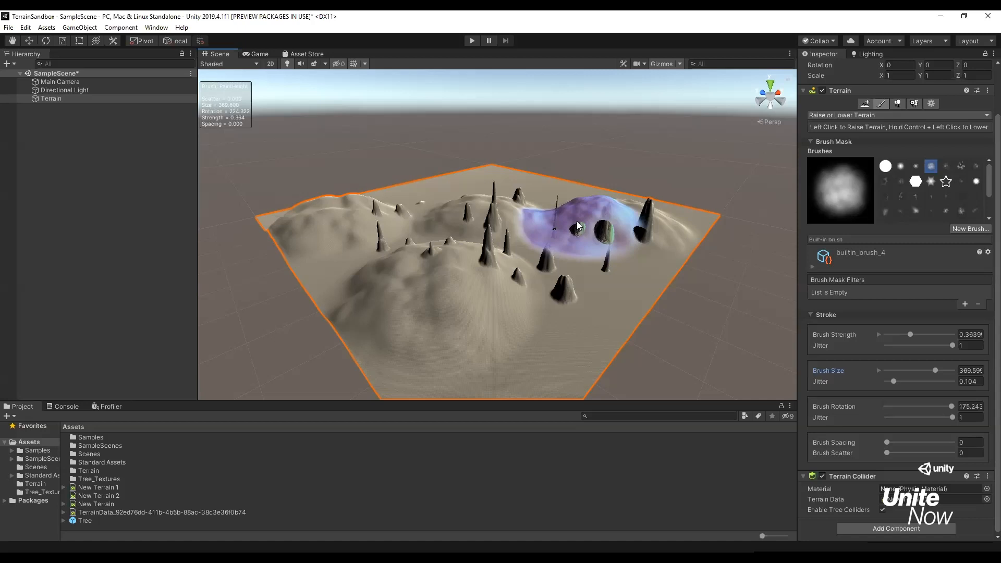
Undo all the sculpting strokes until the terrain is flat
{"action": "mouse_move", "coordinate": [576, 222]}
{"action": "left_mouse_down"}
{"action": "mouse_move", "coordinate": [478, 210]}
{"action": "mouse_move", "coordinate": [546, 278]}
{"action": "mouse_move", "coordinate": [556, 230]}
{"action": "mouse_move", "coordinate": [491, 242]}
{"action": "left_mouse_up"}
{"action": "key", "text": "ctrl+z"}
{"action": "key", "text": "ctrl+z"}
{"action": "key", "text": "ctrl+z"}
{"action": "key", "text": "ctrl+z"}
{"action": "key", "text": "ctrl+z"}
{"action": "key", "text": "ctrl+z"}
{"action": "key", "text": "ctrl+z"}
{"action": "key", "text": "ctrl+z"}
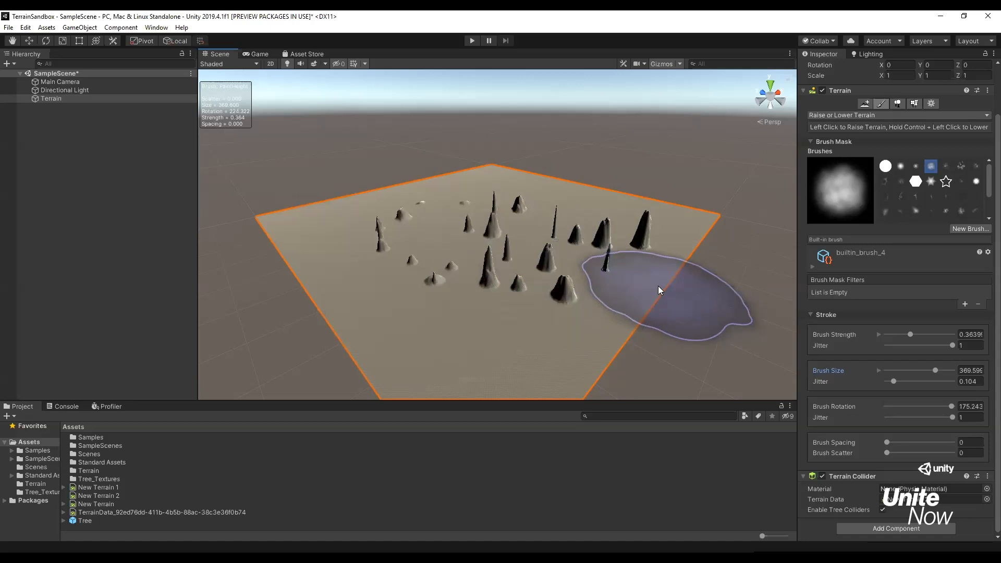
{"action": "key", "text": "ctrl+z"}
{"action": "key", "text": "ctrl+z"}
{"action": "key", "text": "ctrl+z"}
{"action": "key", "text": "ctrl+z"}
{"action": "key", "text": "ctrl+z"}
{"action": "key", "text": "ctrl+z"}
{"action": "key", "text": "ctrl+z"}
{"action": "key", "text": "ctrl+z"}
{"action": "key", "text": "ctrl+z"}
{"action": "key", "text": "ctrl+z"}
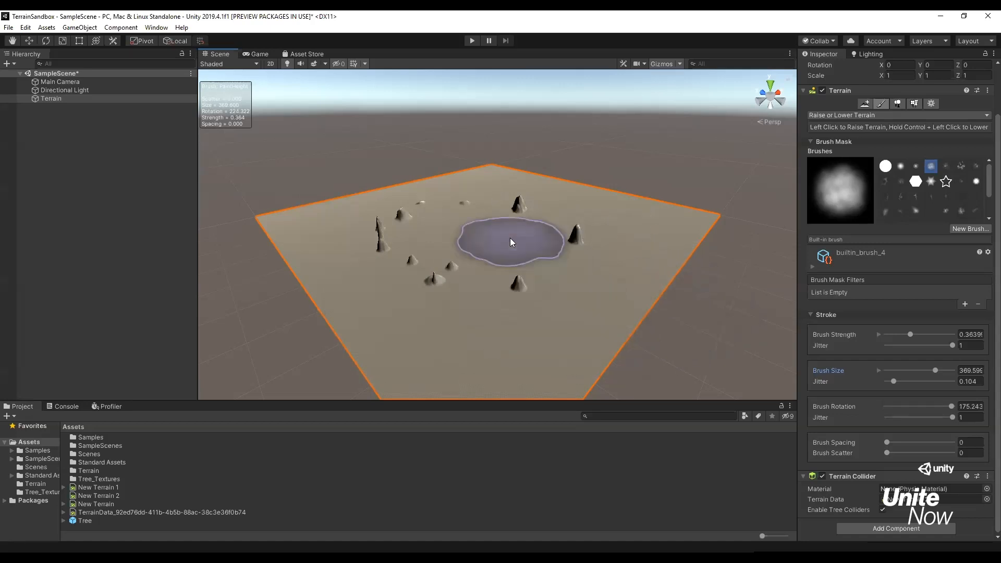
{"action": "key", "text": "ctrl+z"}
{"action": "key", "text": "ctrl+z"}
{"action": "key", "text": "ctrl+z"}
{"action": "key", "text": "ctrl+z"}
{"action": "key", "text": "ctrl+z"}
{"action": "key", "text": "ctrl+z"}
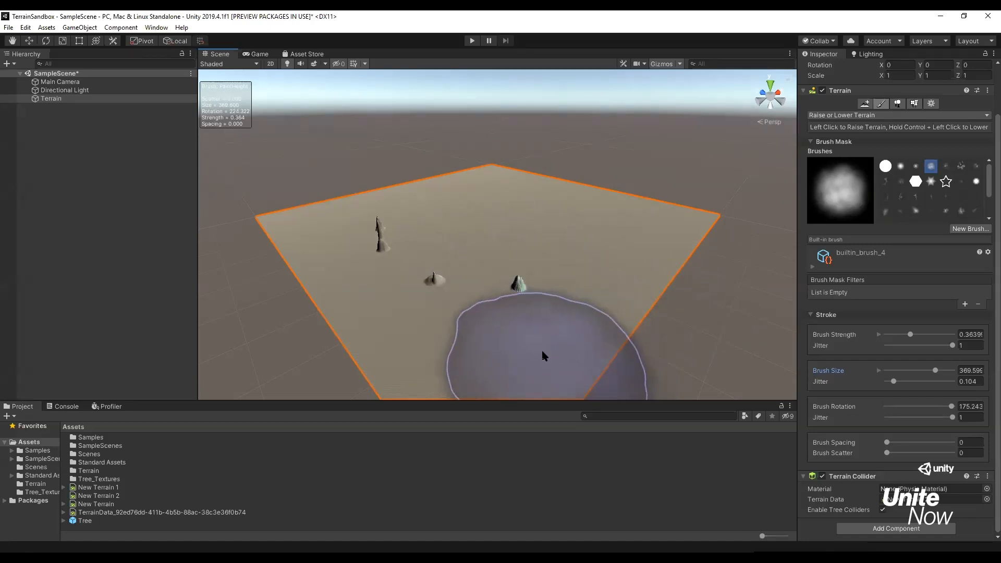
{"action": "key", "text": "ctrl+z"}
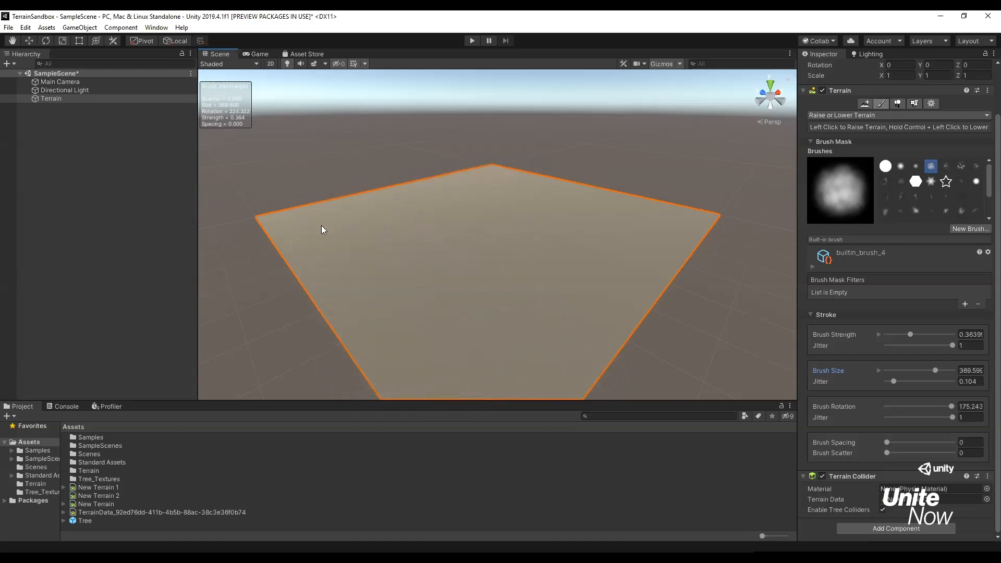
Raise a chain of mountains from the terrain's near corner along its left side to the far corner
{"action": "mouse_move", "coordinate": [489, 352]}
{"action": "left_mouse_down"}
{"action": "mouse_move", "coordinate": [391, 290]}
{"action": "mouse_move", "coordinate": [322, 215]}
{"action": "left_mouse_up"}
{"action": "mouse_move", "coordinate": [331, 211]}
{"action": "left_mouse_down"}
{"action": "mouse_move", "coordinate": [446, 197]}
{"action": "mouse_move", "coordinate": [501, 172]}
{"action": "mouse_move", "coordinate": [447, 223]}
{"action": "mouse_move", "coordinate": [431, 224]}
{"action": "left_mouse_up"}
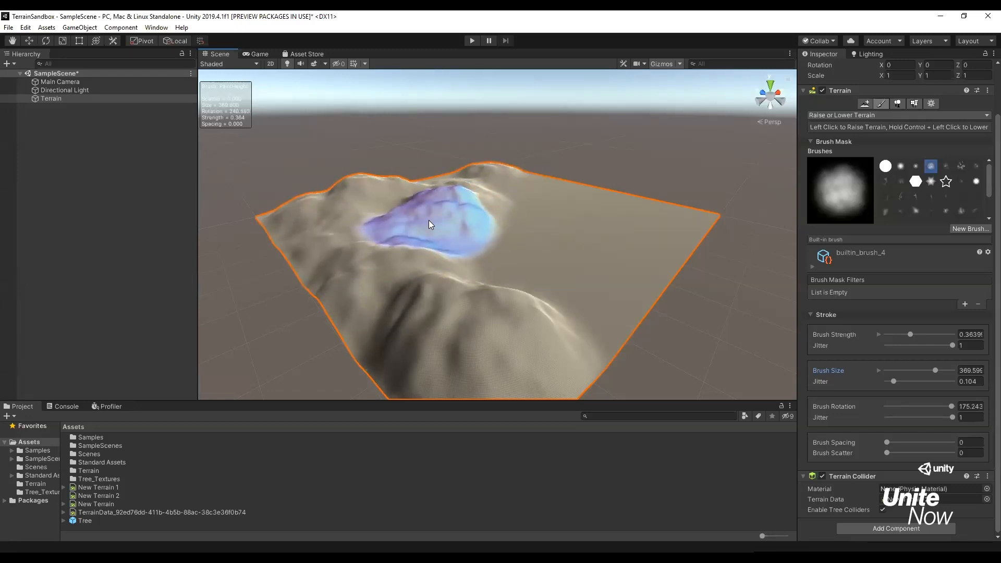
Enlarge the brush to about 487, build up the mountain at the terrain's left corner, and rotate the brush to about 24 degrees
{"action": "key", "text": "s"}
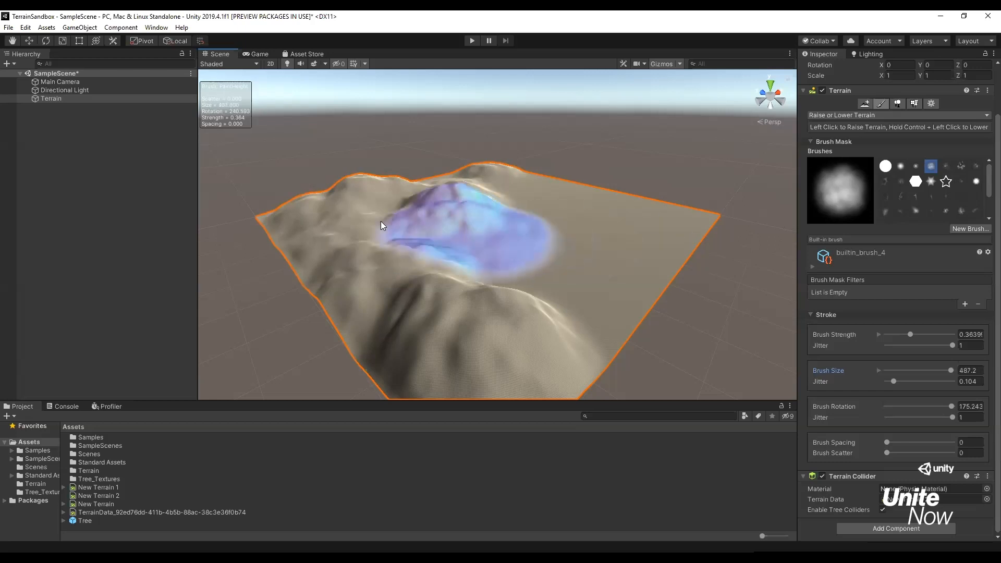
{"action": "mouse_move", "coordinate": [382, 224]}
{"action": "left_mouse_down"}
{"action": "mouse_move", "coordinate": [360, 217]}
{"action": "mouse_move", "coordinate": [396, 213]}
{"action": "left_mouse_up"}
{"action": "key", "text": "d"}
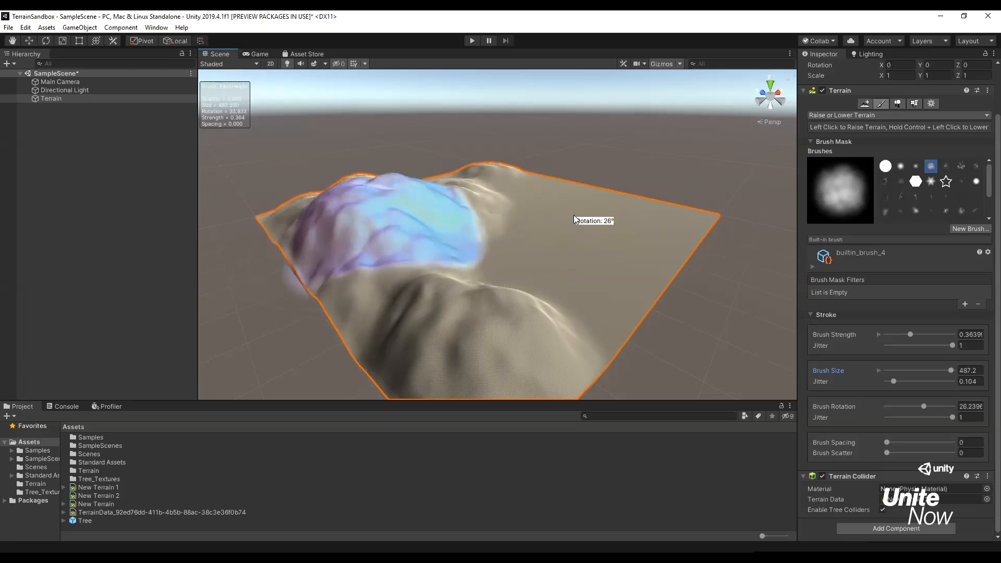
{"action": "left_click_drag", "start_coordinate": [398, 202], "coordinate": [387, 201]}
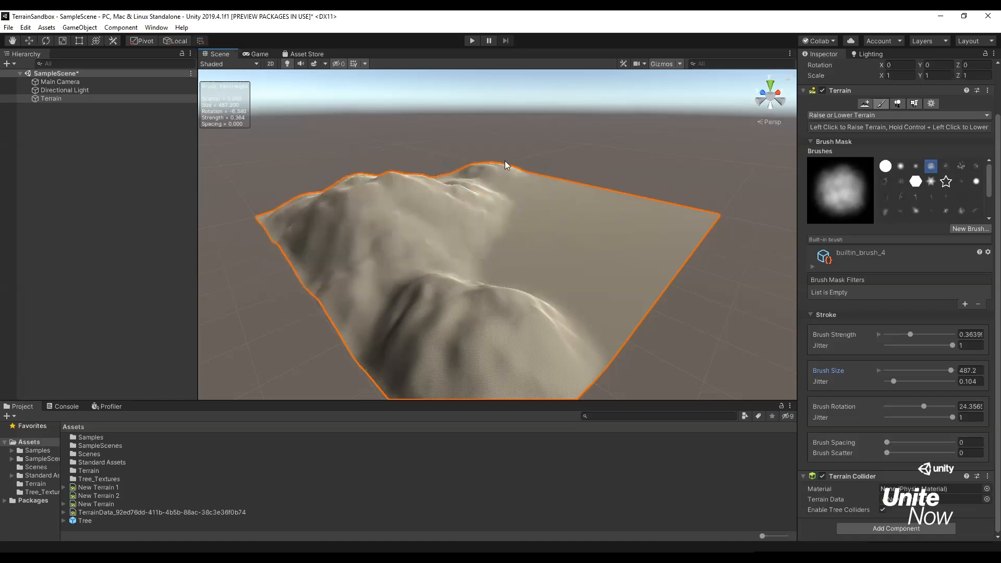
Extend the mountains along the terrain's far edge, and heighten the peaks with the brush strength lowered to about 0.1
{"action": "left_click_drag", "start_coordinate": [501, 175], "coordinate": [490, 175]}
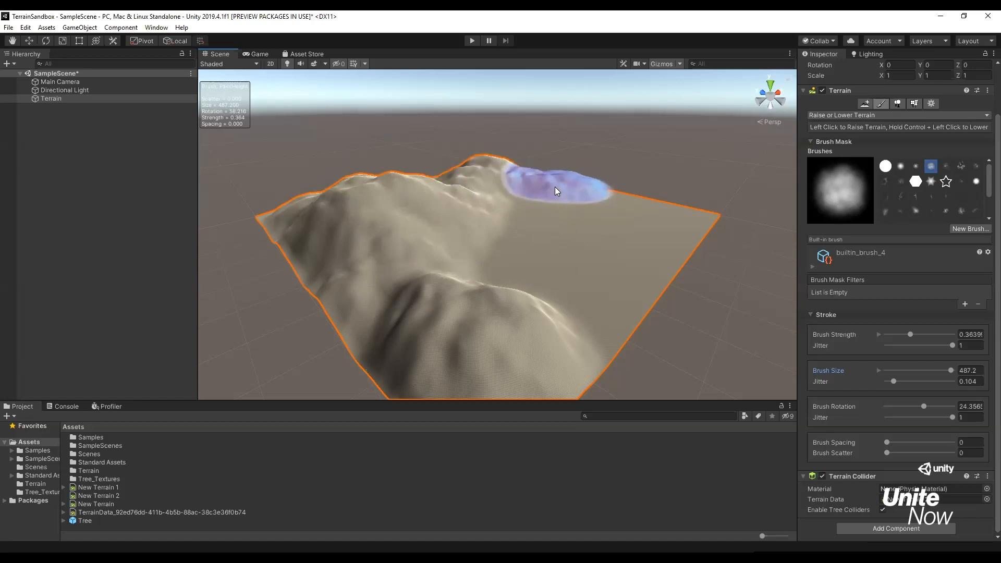
{"action": "left_click_drag", "start_coordinate": [556, 191], "coordinate": [480, 172]}
{"action": "mouse_move", "coordinate": [525, 210]}
{"action": "left_mouse_down"}
{"action": "mouse_move", "coordinate": [449, 204]}
{"action": "mouse_move", "coordinate": [520, 207]}
{"action": "left_mouse_up"}
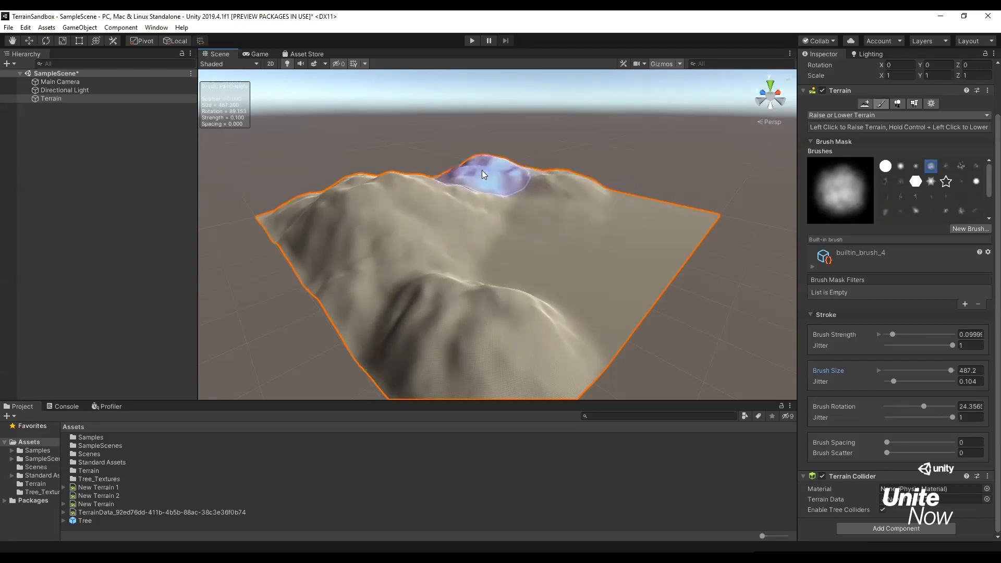
{"action": "mouse_move", "coordinate": [402, 181]}
{"action": "left_mouse_down"}
{"action": "mouse_move", "coordinate": [433, 163]}
{"action": "mouse_move", "coordinate": [527, 179]}
{"action": "left_mouse_up"}
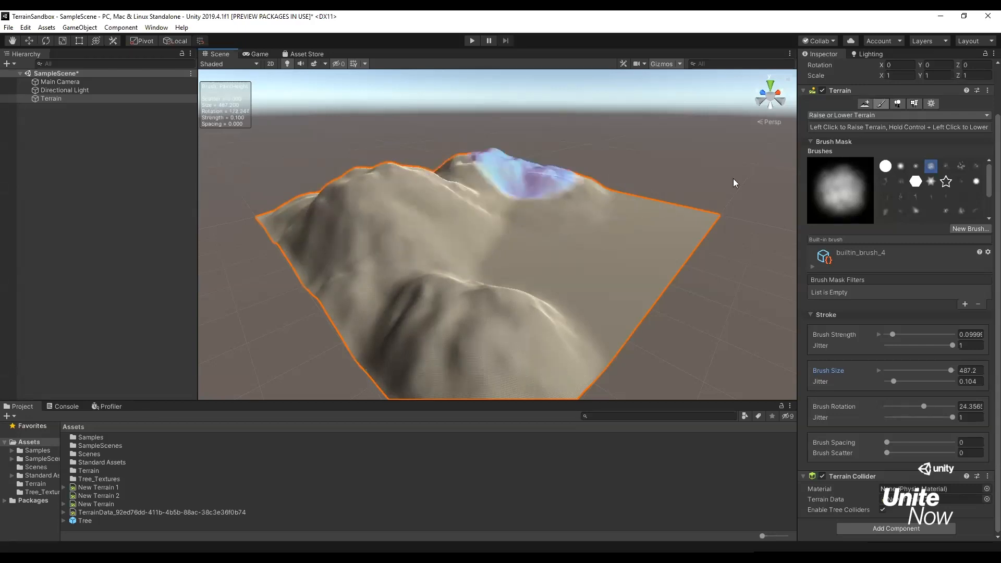
Add bumpy detail to the mountain peaks and slopes using the builtin_brush_6 mask
{"action": "left_click", "coordinate": [962, 167]}
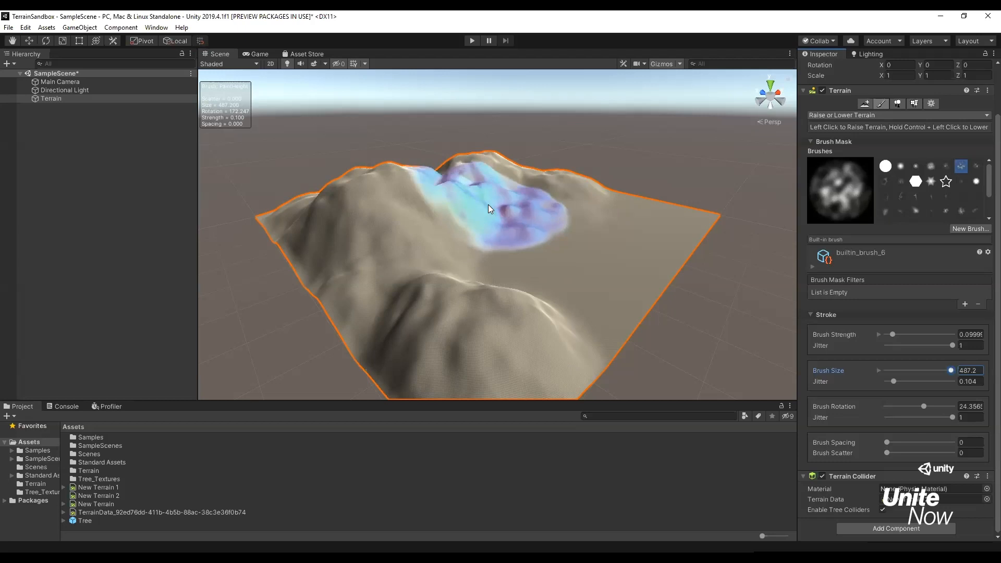
{"action": "left_click_drag", "start_coordinate": [360, 193], "coordinate": [355, 192]}
{"action": "left_click", "coordinate": [354, 189]}
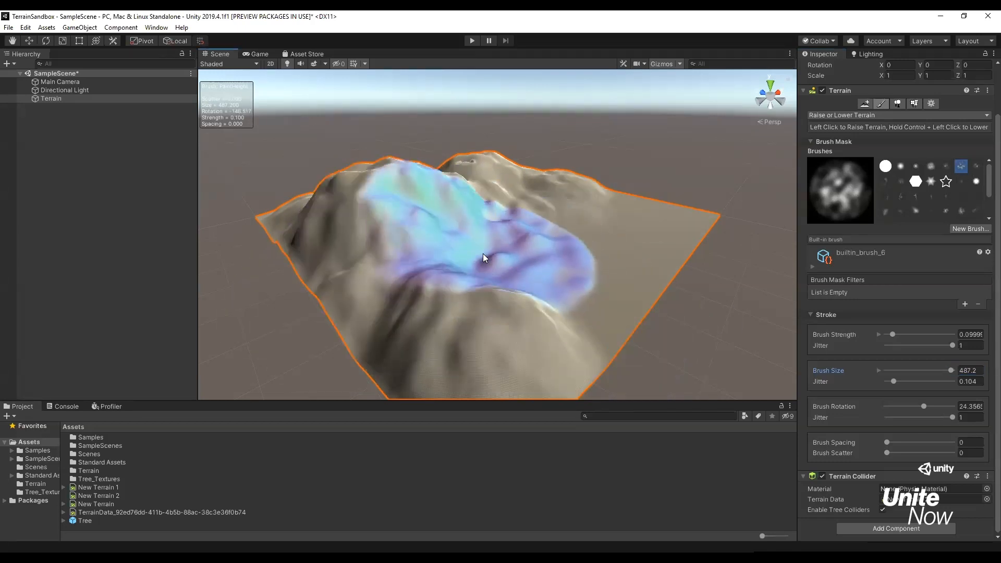
Carve jagged rocky ridges along the mountain range using the builtin_brush_9 mask
{"action": "mouse_move", "coordinate": [485, 259]}
{"action": "left_mouse_down", "text": "alt"}
{"action": "mouse_move", "coordinate": [481, 251]}
{"action": "mouse_move", "coordinate": [380, 252]}
{"action": "mouse_move", "coordinate": [500, 252]}
{"action": "left_mouse_up", "text": "alt"}
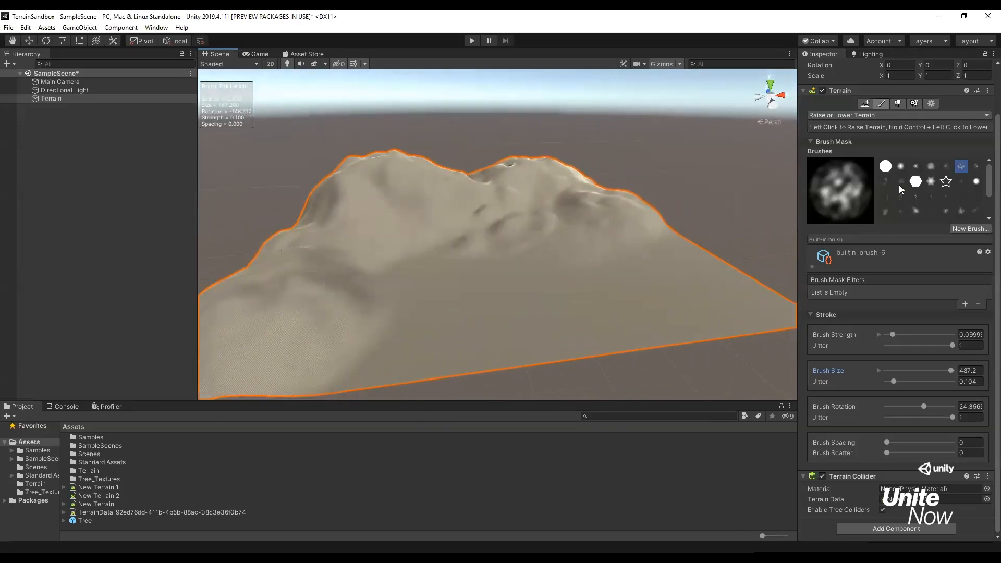
{"action": "left_click", "coordinate": [901, 183]}
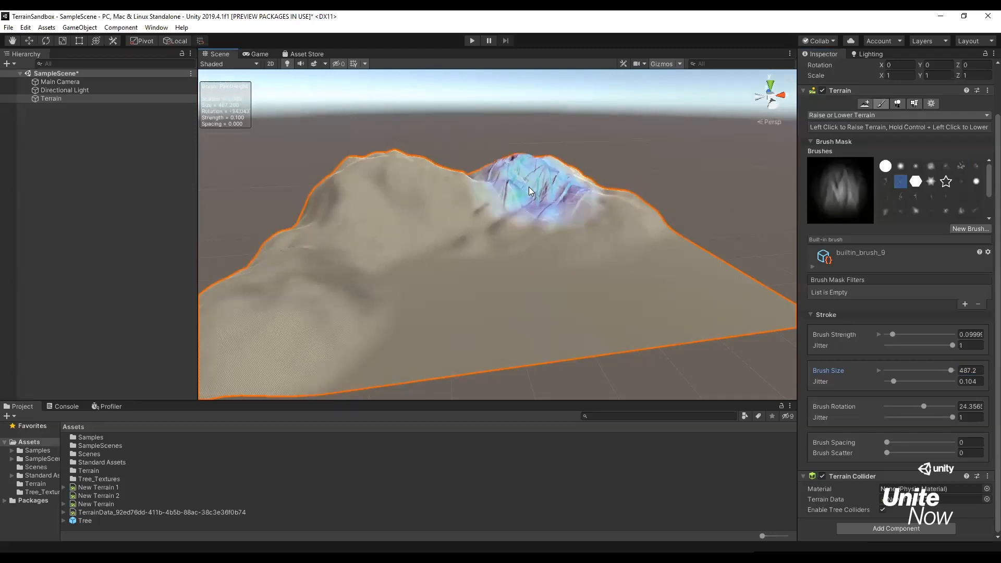
{"action": "mouse_move", "coordinate": [480, 183]}
{"action": "left_mouse_down"}
{"action": "mouse_move", "coordinate": [357, 195]}
{"action": "mouse_move", "coordinate": [323, 224]}
{"action": "mouse_move", "coordinate": [308, 264]}
{"action": "mouse_move", "coordinate": [432, 215]}
{"action": "mouse_move", "coordinate": [539, 200]}
{"action": "mouse_move", "coordinate": [642, 212]}
{"action": "mouse_move", "coordinate": [437, 192]}
{"action": "mouse_move", "coordinate": [603, 182]}
{"action": "left_mouse_up"}
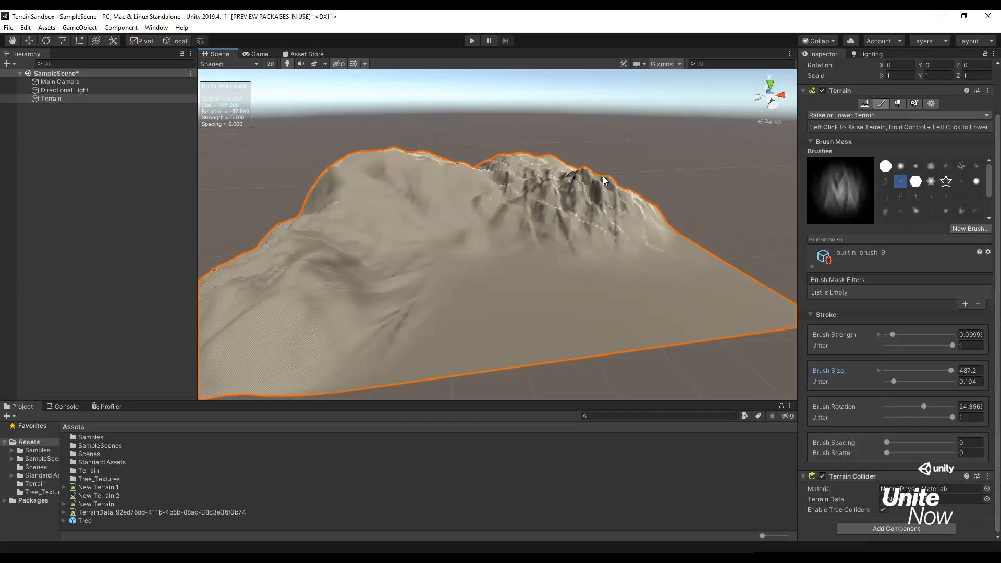
Examine the Main Camera's placement relative to the terrain and what it renders in the Game view
{"action": "mouse_move", "coordinate": [480, 324]}
{"action": "right_mouse_down"}
{"action": "mouse_move", "coordinate": [469, 335]}
{"action": "mouse_move", "coordinate": [615, 299]}
{"action": "mouse_move", "coordinate": [592, 297]}
{"action": "mouse_move", "coordinate": [652, 320]}
{"action": "mouse_move", "coordinate": [585, 281]}
{"action": "right_mouse_up"}
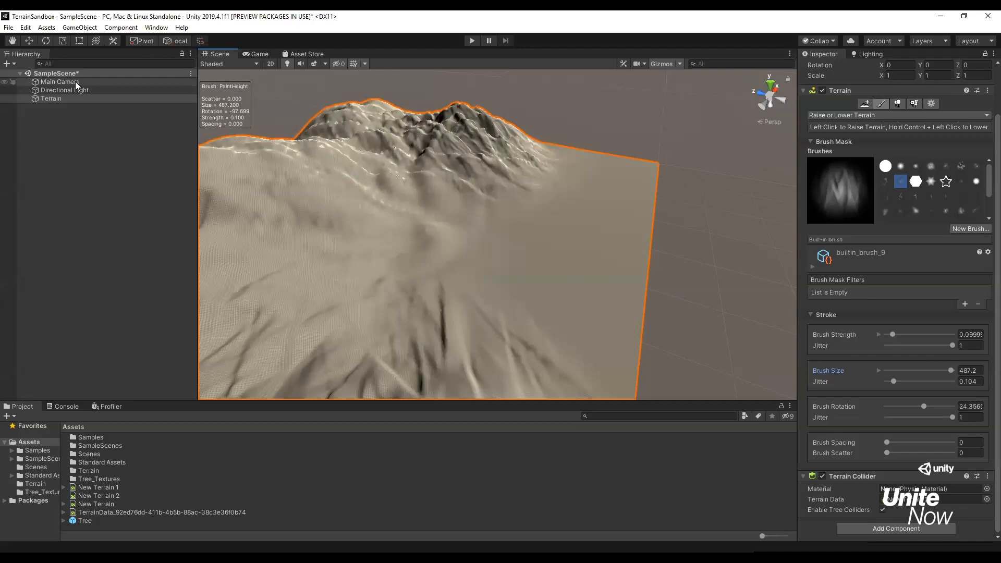
{"action": "left_click", "coordinate": [60, 82]}
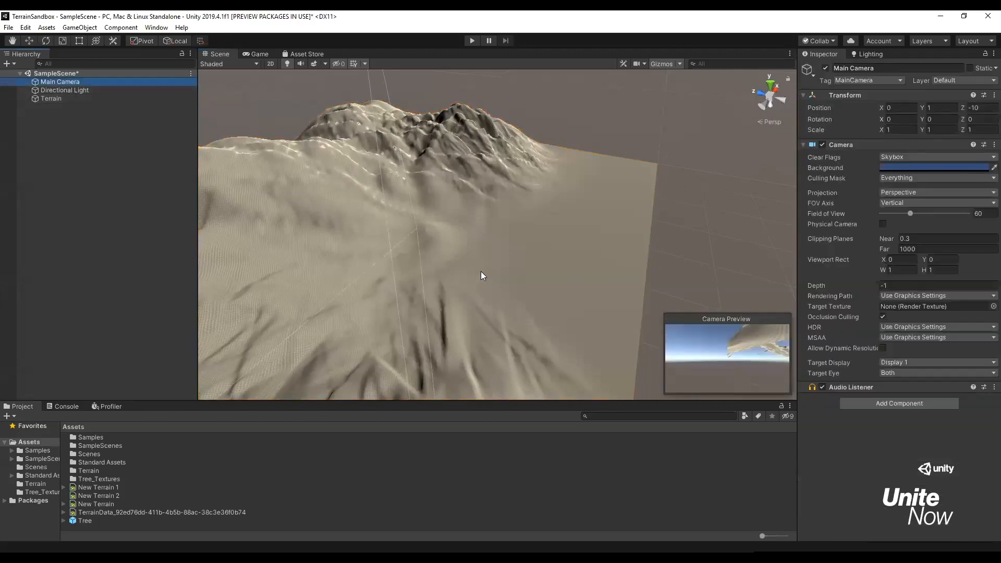
{"action": "left_click_drag", "start_coordinate": [481, 276], "coordinate": [401, 325], "text": "alt"}
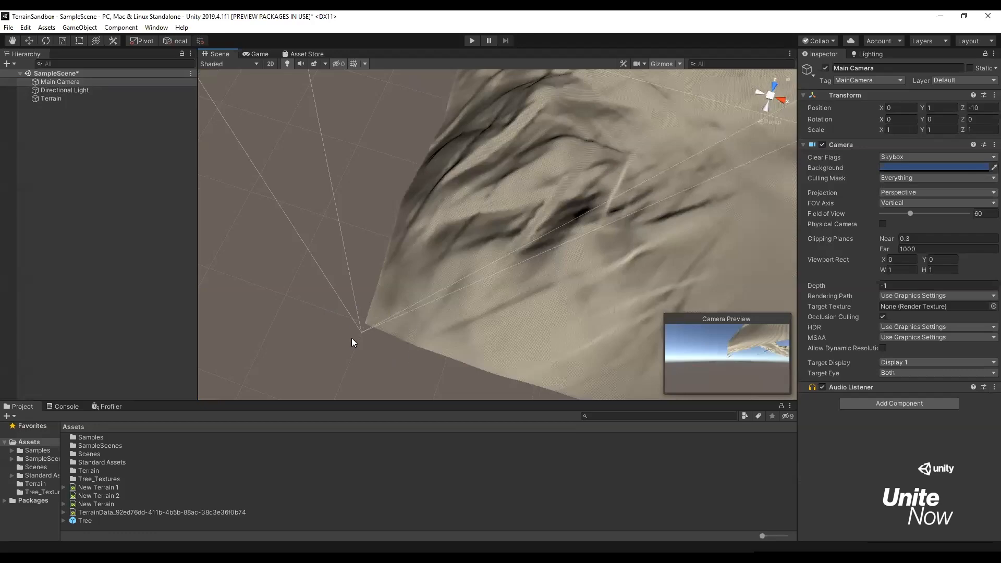
{"action": "left_click_drag", "start_coordinate": [430, 351], "coordinate": [676, 234], "text": "alt"}
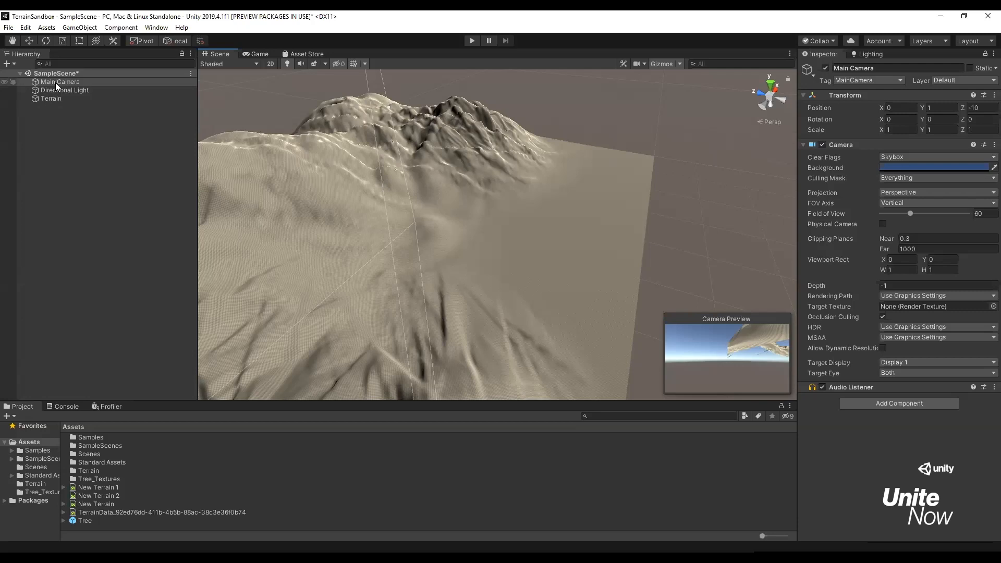
{"action": "left_click", "coordinate": [255, 54]}
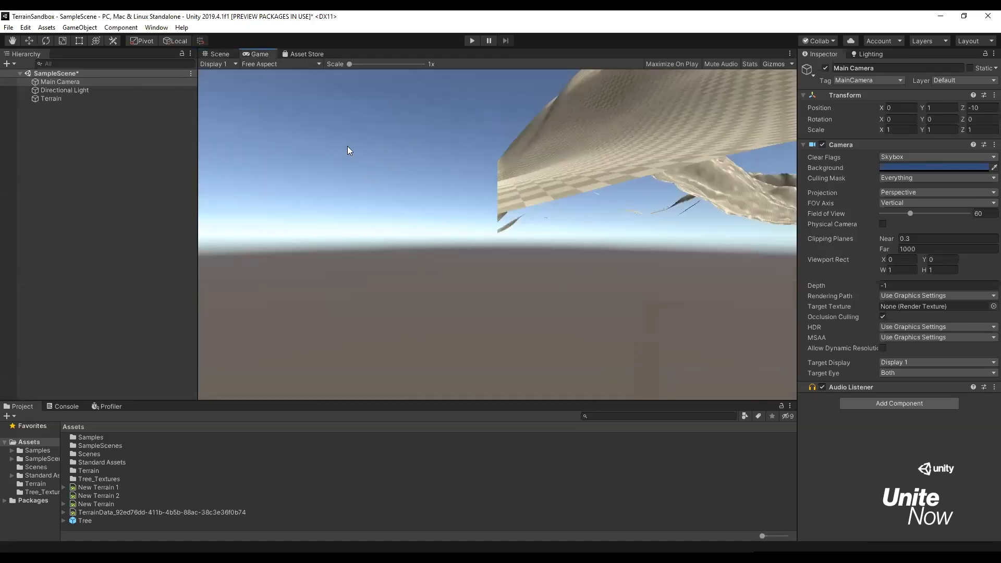
Frame a low scene view across the terrain toward the mountains and align the Main Camera with that view
{"action": "left_click", "coordinate": [221, 54]}
{"action": "left_click", "coordinate": [69, 82]}
{"action": "right_click_drag", "start_coordinate": [276, 173], "coordinate": [284, 240]}
{"action": "mouse_move", "coordinate": [185, 137]}
{"action": "right_mouse_down"}
{"action": "mouse_move", "coordinate": [217, 99]}
{"action": "mouse_move", "coordinate": [185, 97]}
{"action": "mouse_move", "coordinate": [391, 88]}
{"action": "mouse_move", "coordinate": [219, 80]}
{"action": "mouse_move", "coordinate": [230, 81]}
{"action": "right_mouse_up"}
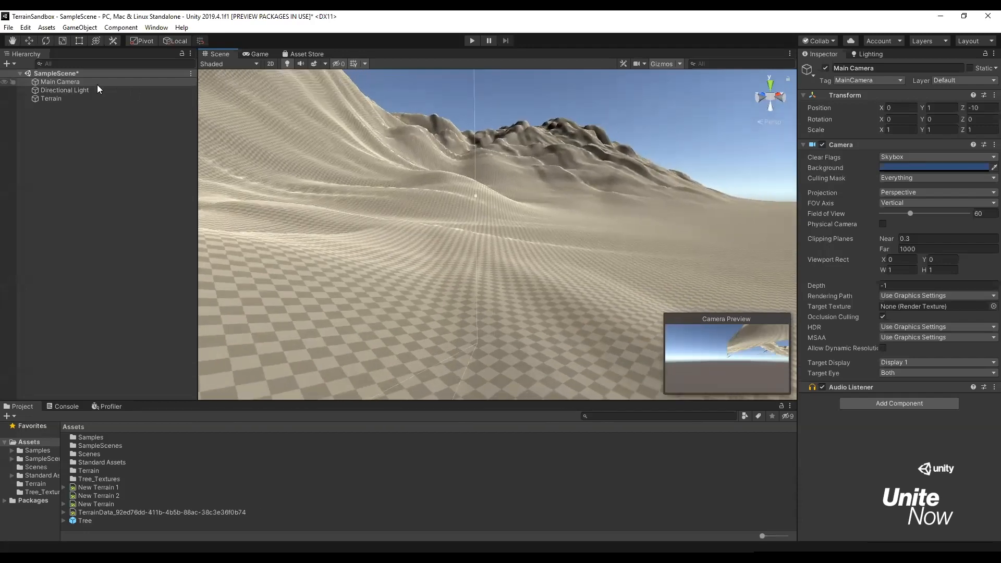
{"action": "left_click", "coordinate": [97, 83]}
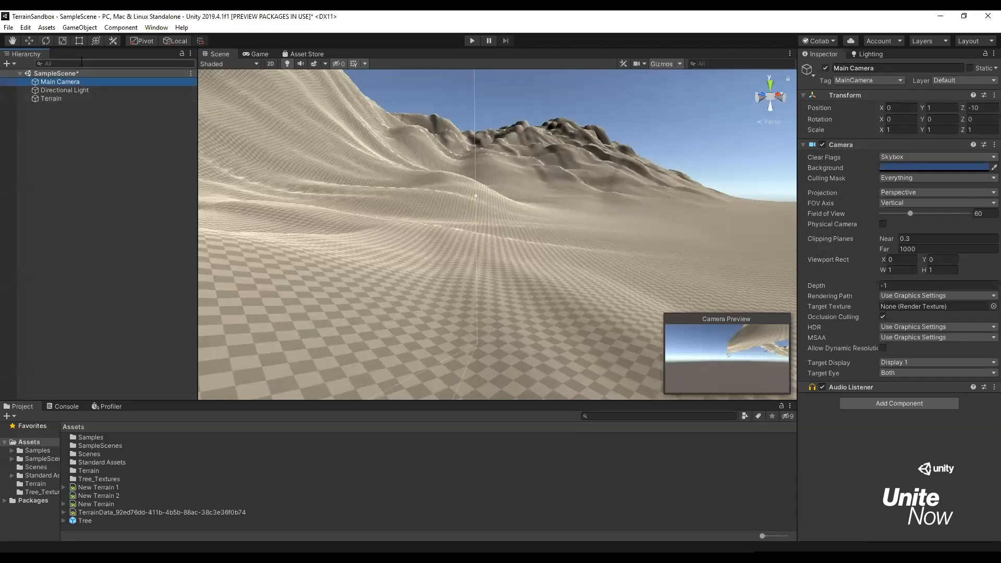
{"action": "left_click", "coordinate": [81, 28]}
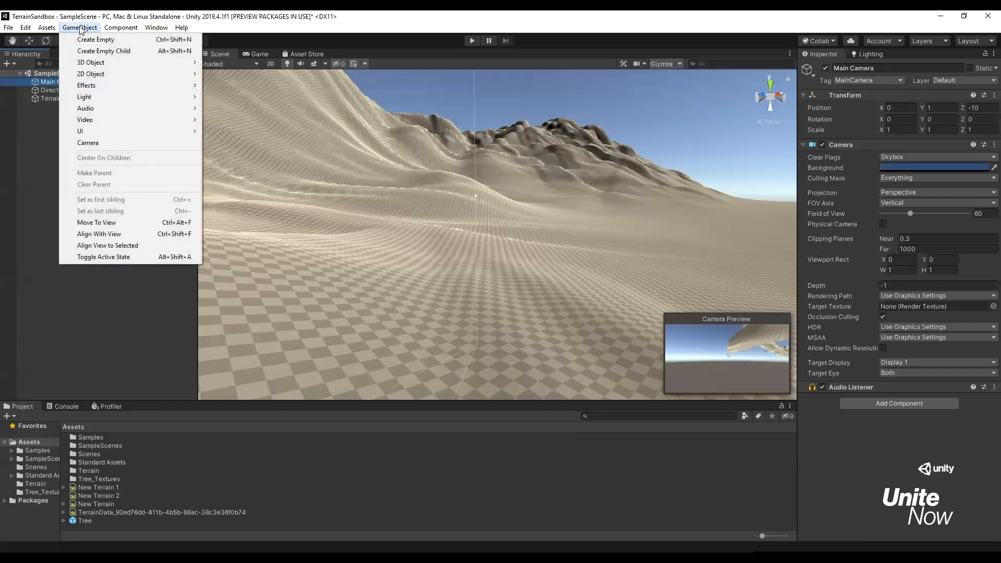
{"action": "left_click", "coordinate": [123, 237]}
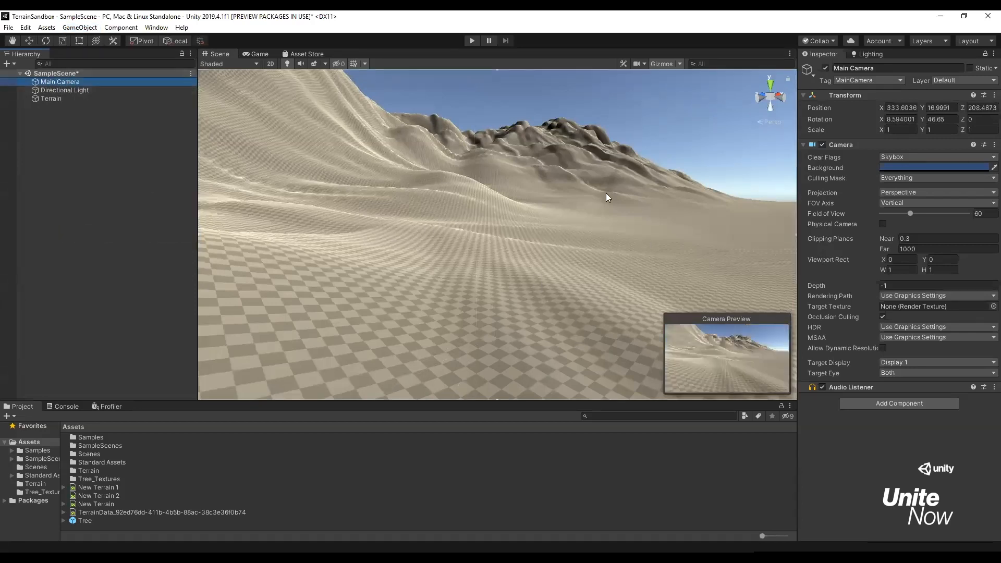
Check the Main Camera's new framing in the Game view and its placement over the terrain
{"action": "left_click", "coordinate": [256, 54]}
{"action": "left_click", "coordinate": [217, 54]}
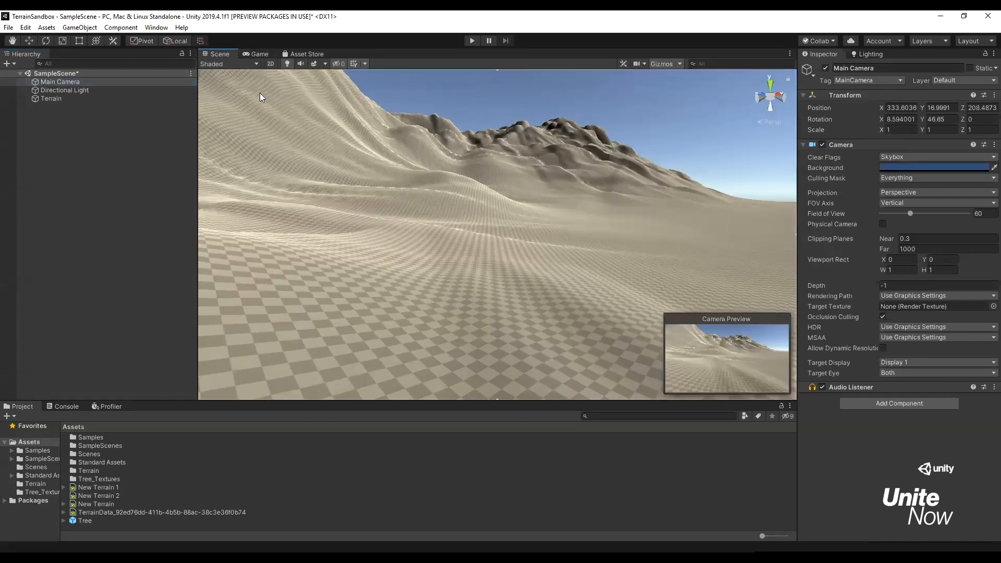
{"action": "key", "text": "f"}
{"action": "left_click_drag", "start_coordinate": [449, 259], "coordinate": [399, 334], "text": "alt"}
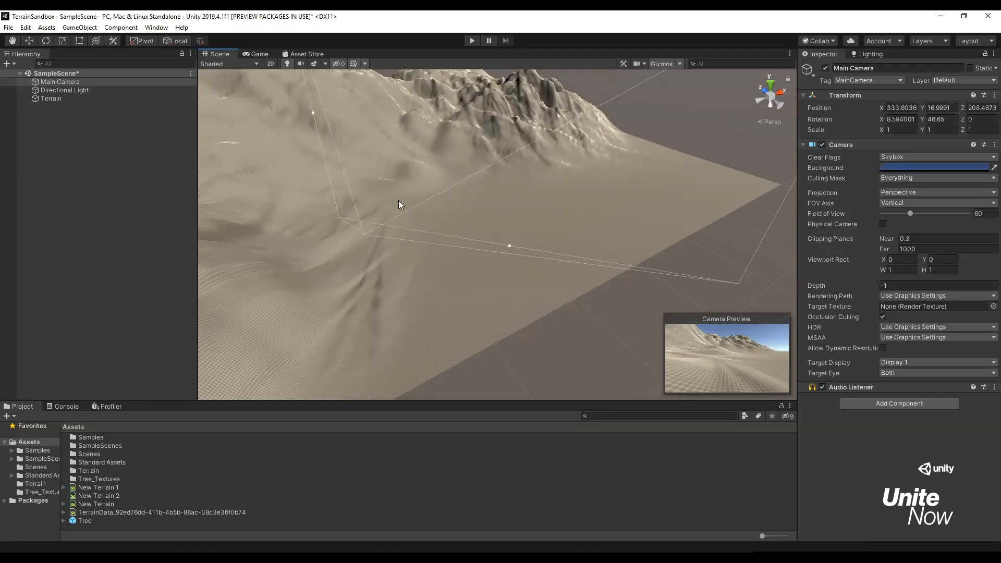
Select the Terrain object, and clear the selection from empty space in the scene
{"action": "left_click", "coordinate": [44, 96]}
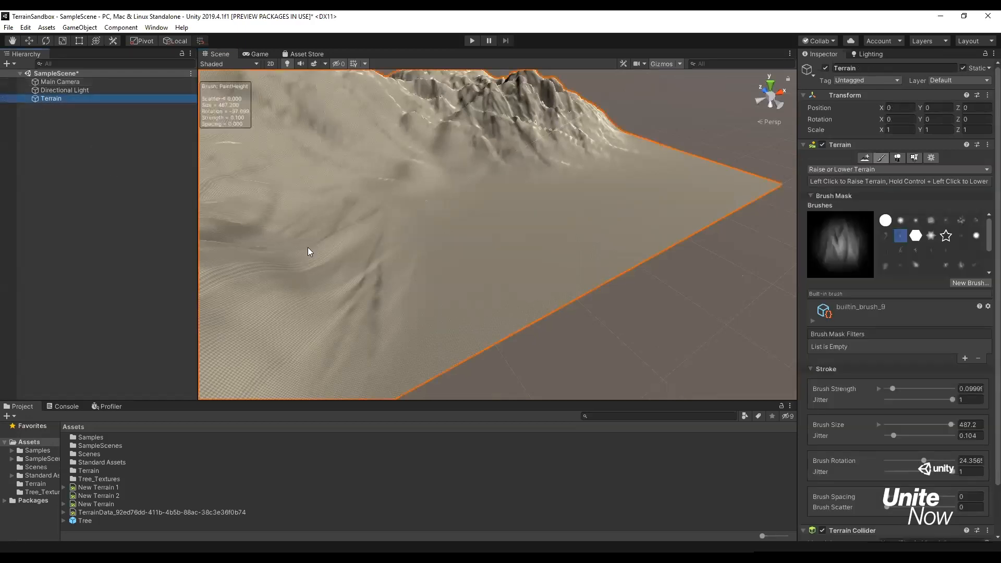
{"action": "scroll", "coordinate": [524, 257], "scroll_direction": "down", "scroll_amount": 5}
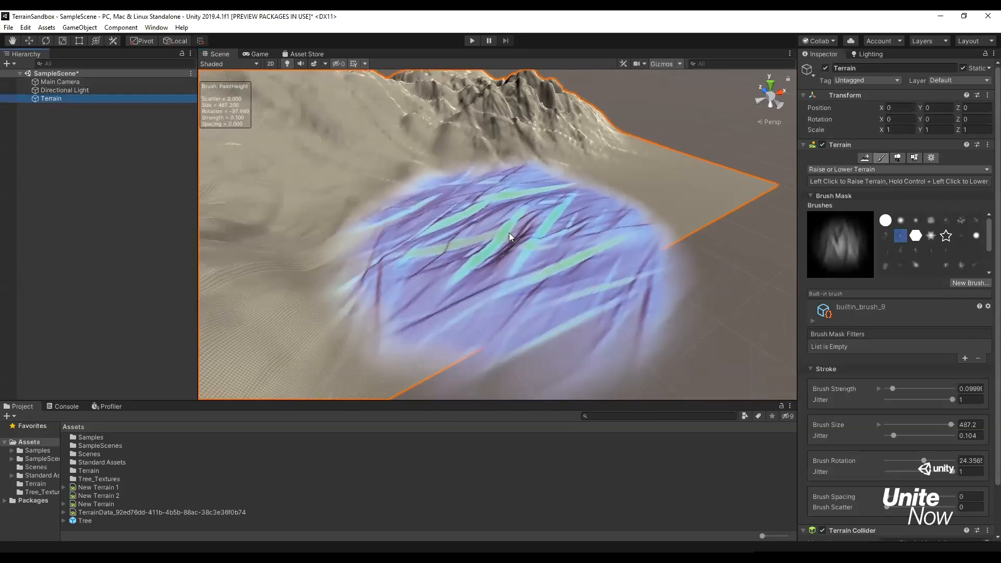
{"action": "scroll", "coordinate": [506, 238], "scroll_direction": "down", "scroll_amount": 4}
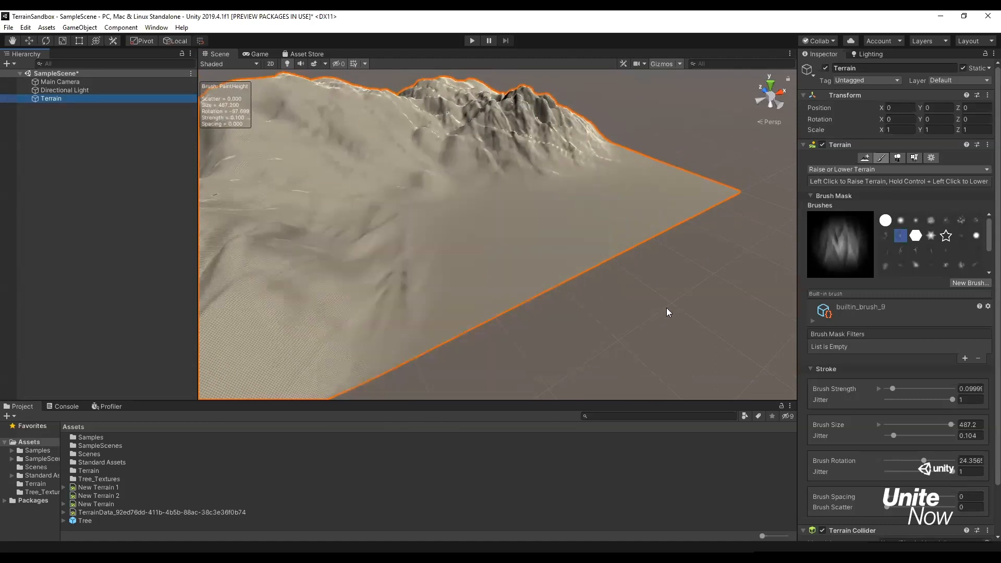
{"action": "left_click", "coordinate": [667, 309]}
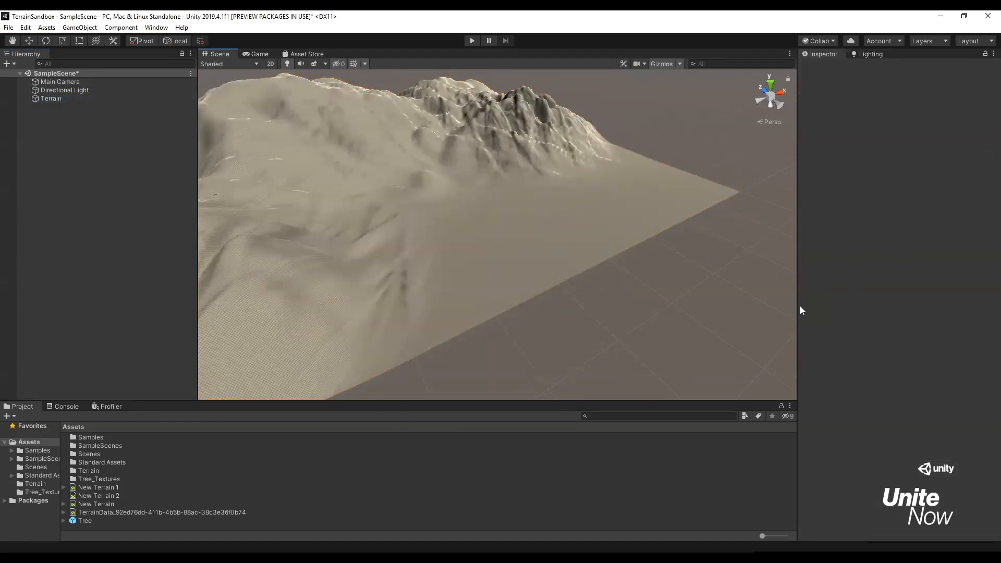
Lock the Inspector on the Terrain object, and test the lock by deselecting and reselecting the terrain
{"action": "left_click", "coordinate": [61, 98]}
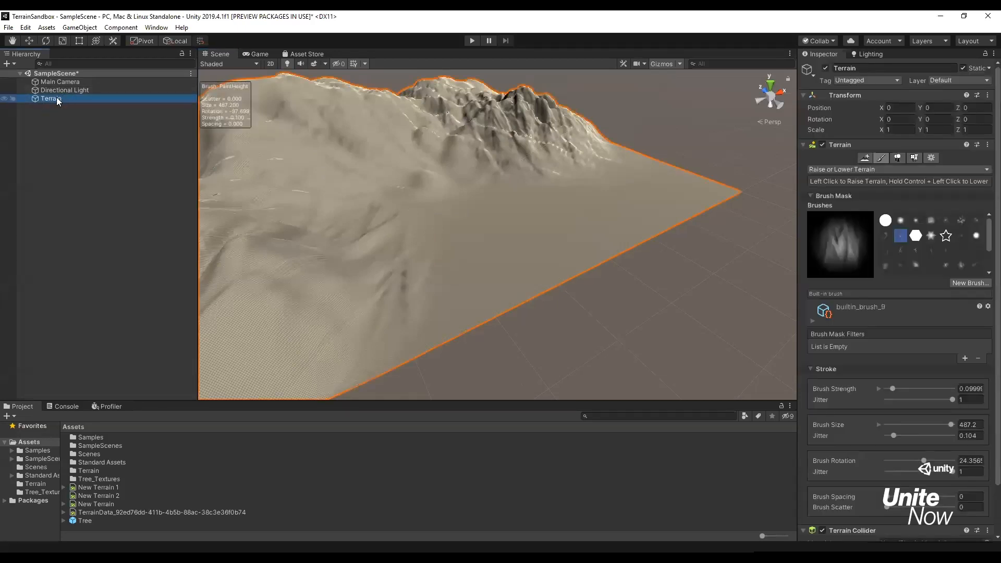
{"action": "left_click", "coordinate": [986, 53]}
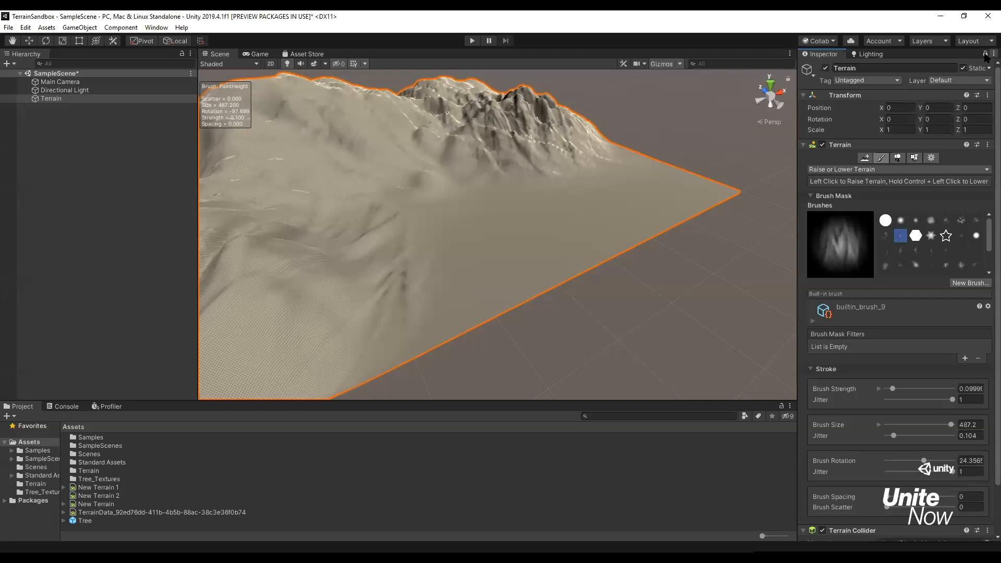
{"action": "left_click", "coordinate": [625, 328]}
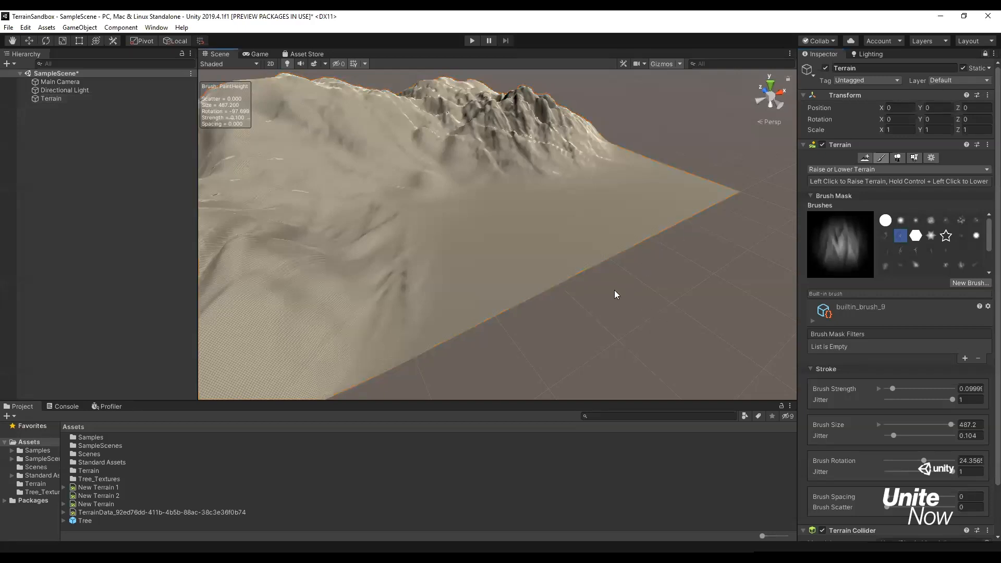
{"action": "left_click", "coordinate": [59, 99]}
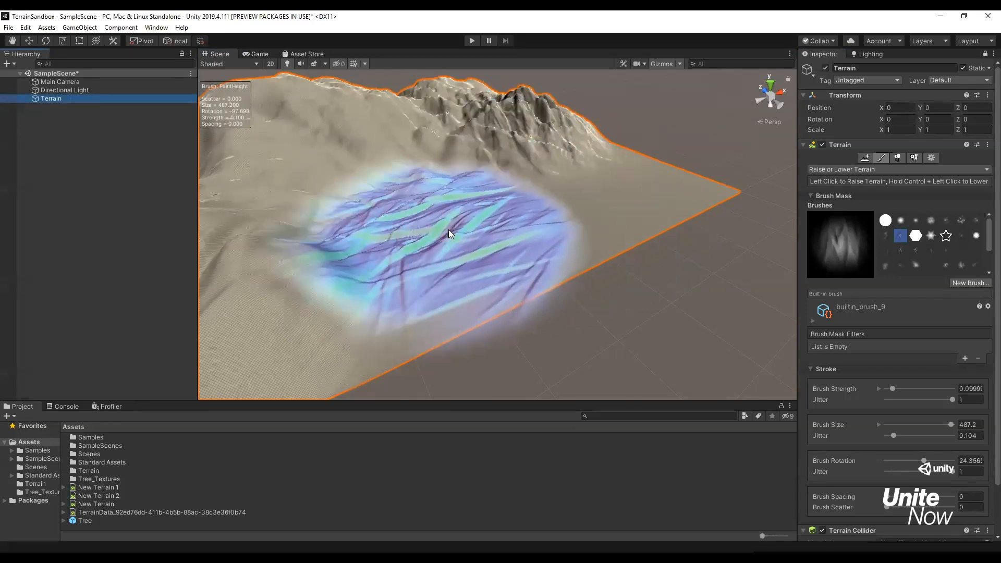
Try raising jagged mountains across the flat plain with the builtin_brush_9 mask, and undo the strokes
{"action": "left_click_drag", "start_coordinate": [449, 230], "coordinate": [518, 255]}
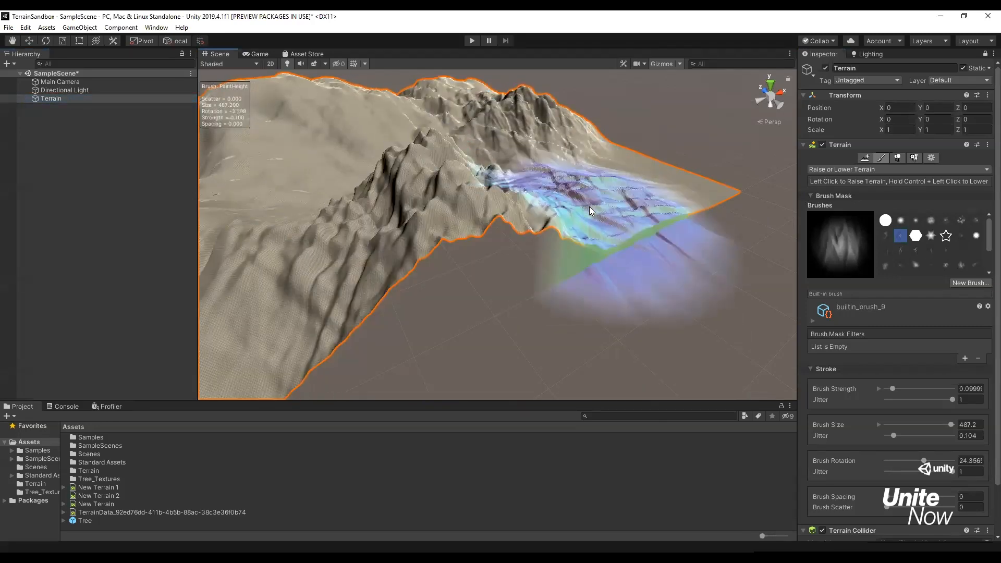
{"action": "mouse_move", "coordinate": [583, 195]}
{"action": "left_mouse_down"}
{"action": "mouse_move", "coordinate": [340, 219]}
{"action": "mouse_move", "coordinate": [482, 229]}
{"action": "left_mouse_up"}
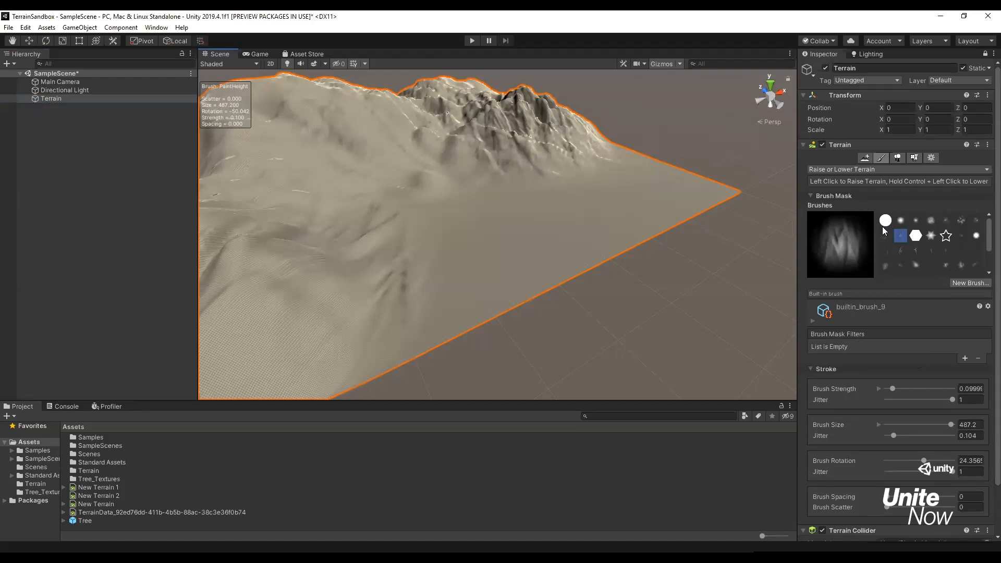
Switch the terrain painting tool from Raise or Lower Terrain to Sculpt/Terrace
{"action": "left_click", "coordinate": [882, 168]}
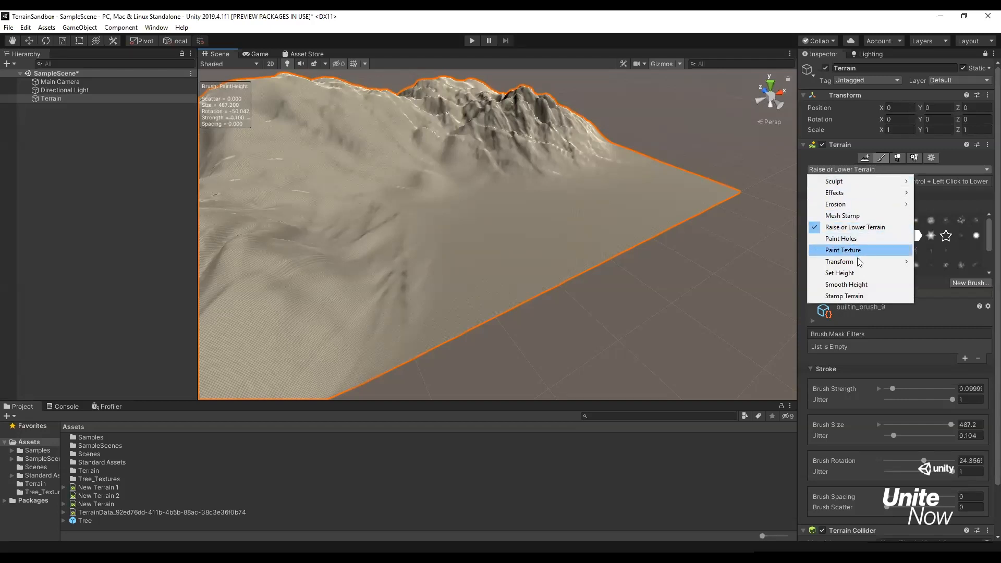
{"action": "mouse_move", "coordinate": [858, 184]}
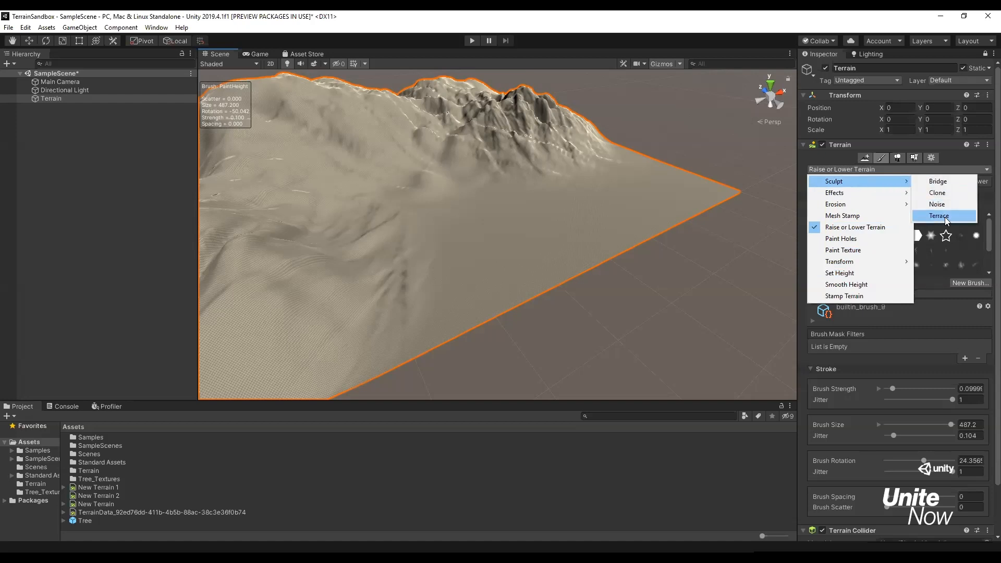
{"action": "left_click", "coordinate": [939, 216]}
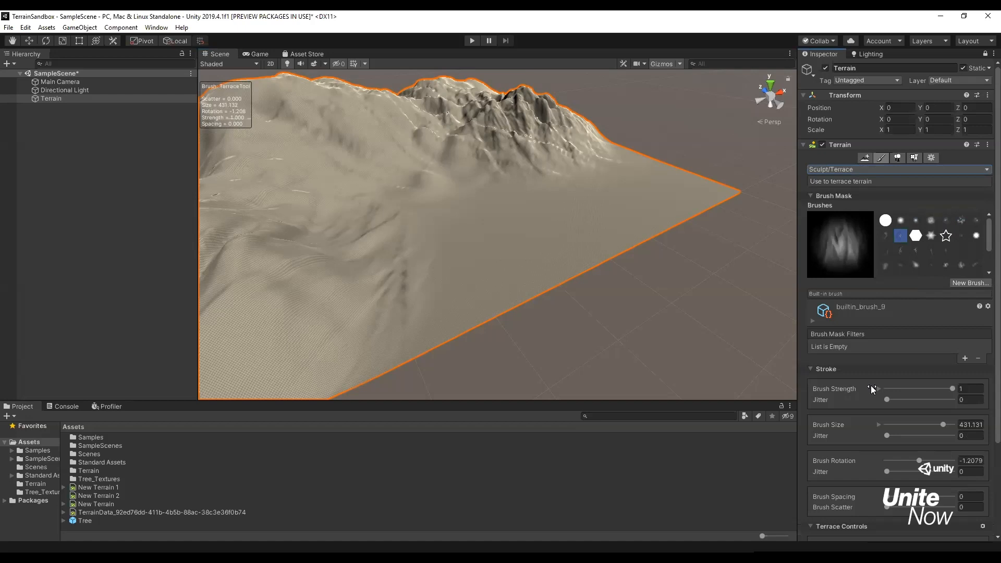
Set the terrace count to 50 and choose the solid round builtin_brush_1 mask for the Terrace tool
{"action": "scroll", "coordinate": [871, 386], "scroll_direction": "down", "scroll_amount": 3}
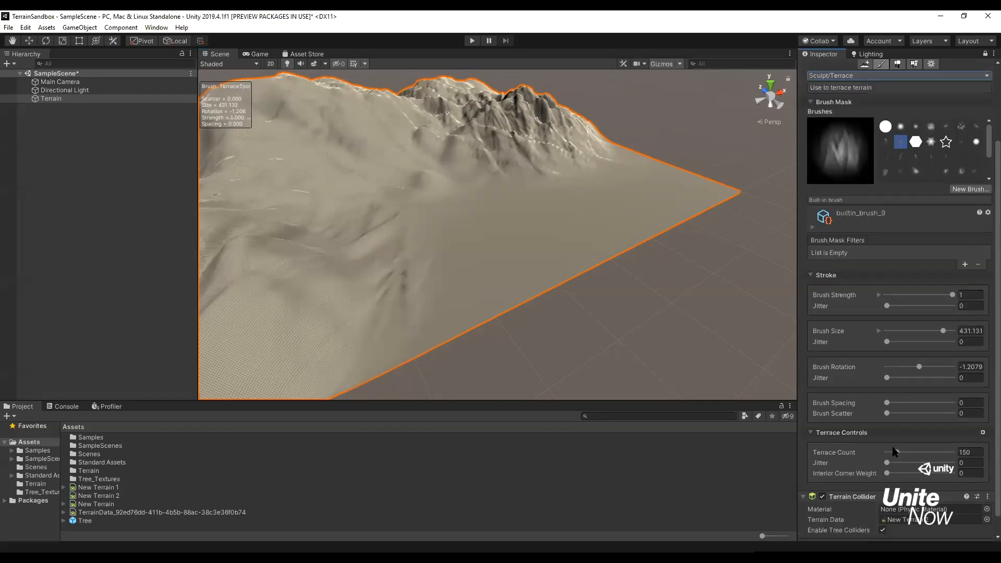
{"action": "left_click", "coordinate": [897, 453]}
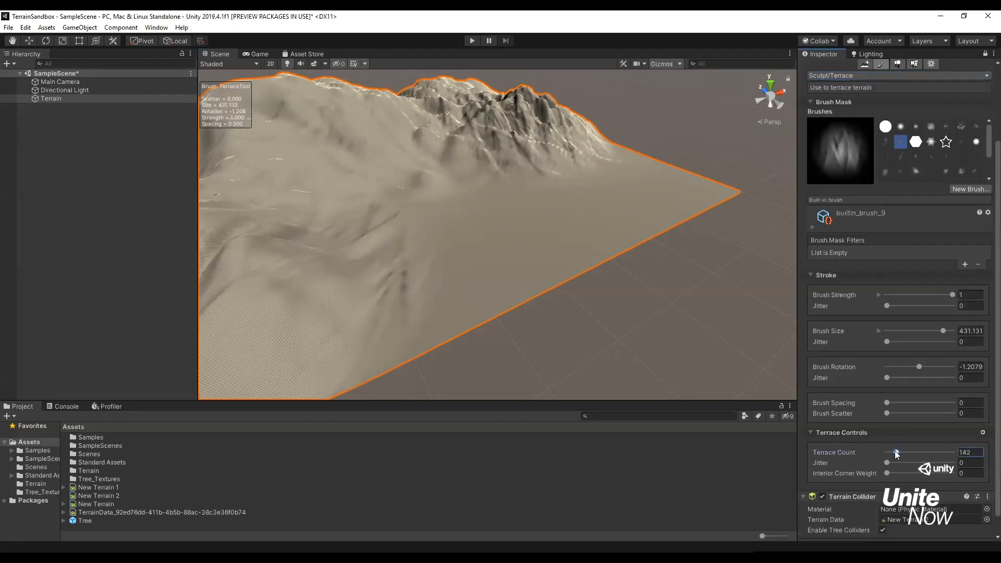
{"action": "left_click_drag", "start_coordinate": [897, 454], "coordinate": [891, 455]}
{"action": "left_click", "coordinate": [972, 451]}
{"action": "type", "text": "50"}
{"action": "left_click", "coordinate": [886, 126]}
Try terracing the slopes of the jagged mountain with the round brush
{"action": "key", "text": "alt"}
{"action": "mouse_move", "coordinate": [498, 193]}
{"action": "left_mouse_down", "text": "alt"}
{"action": "mouse_move", "coordinate": [480, 196]}
{"action": "mouse_move", "coordinate": [543, 215]}
{"action": "mouse_move", "coordinate": [503, 197]}
{"action": "mouse_move", "coordinate": [507, 168]}
{"action": "left_mouse_up", "text": "alt"}
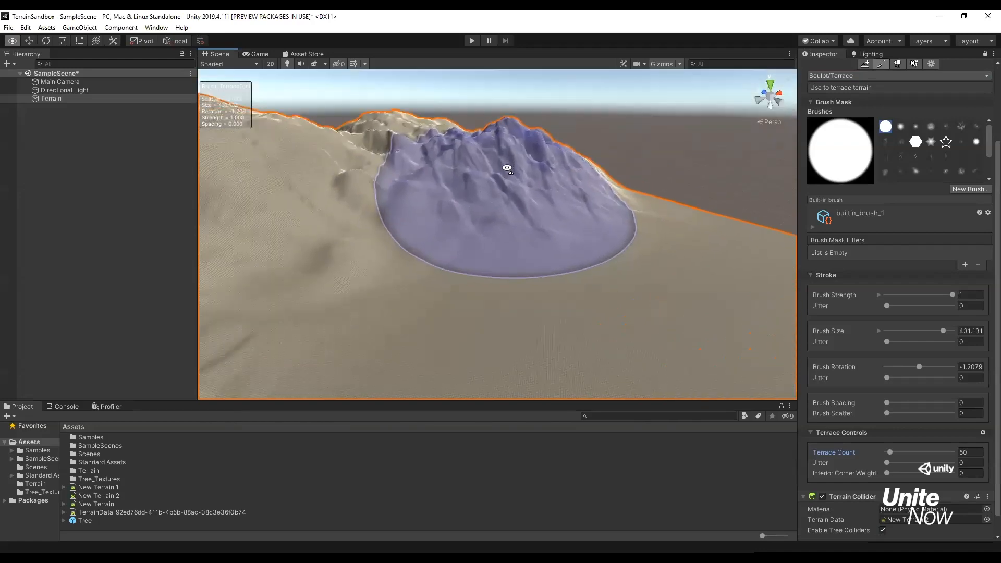
{"action": "scroll", "coordinate": [507, 168], "scroll_direction": "up", "scroll_amount": 5}
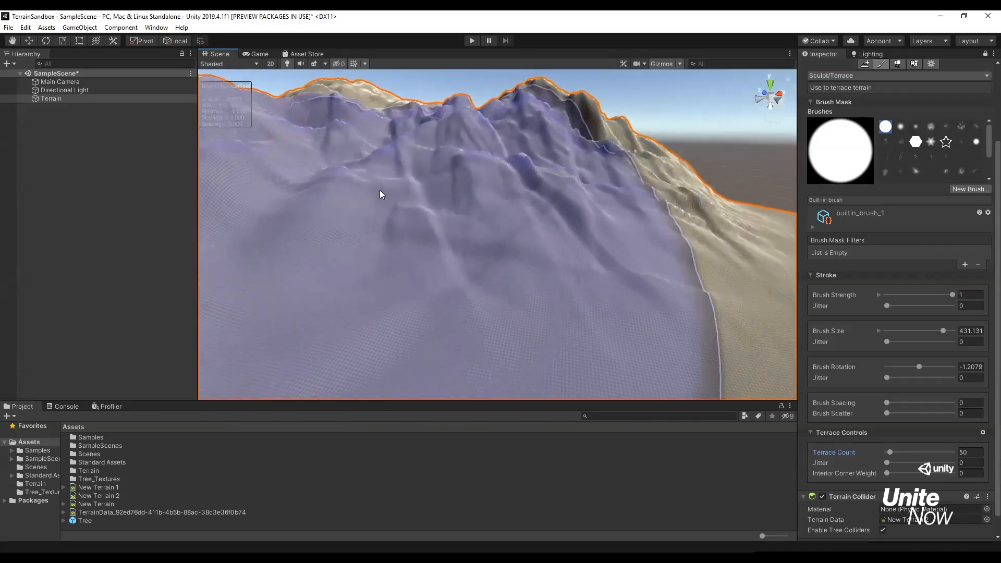
{"action": "mouse_move", "coordinate": [380, 194]}
{"action": "left_mouse_down"}
{"action": "mouse_move", "coordinate": [462, 190]}
{"action": "mouse_move", "coordinate": [535, 163]}
{"action": "mouse_move", "coordinate": [461, 166]}
{"action": "left_mouse_up"}
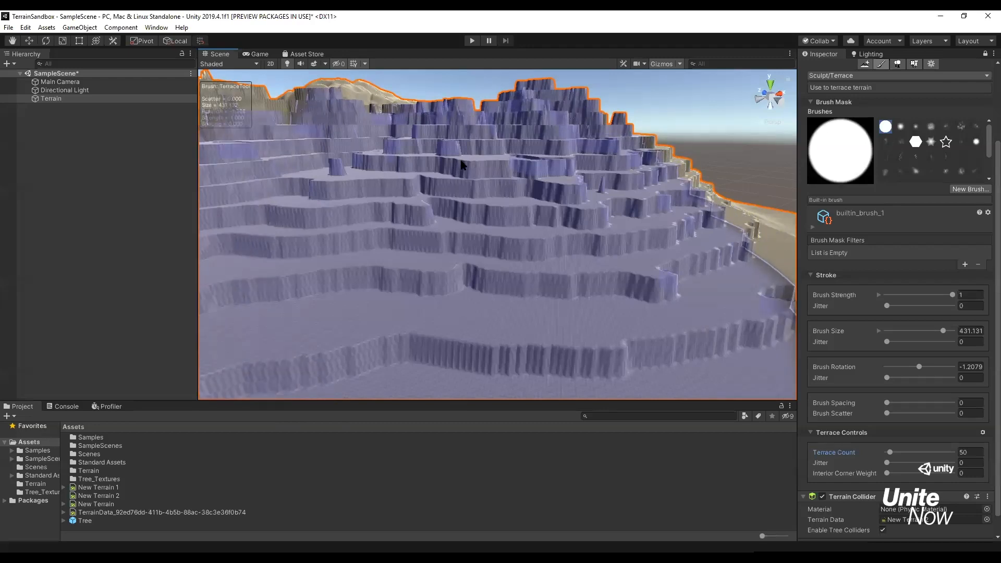
{"action": "scroll", "coordinate": [461, 165], "scroll_direction": "down", "scroll_amount": 10}
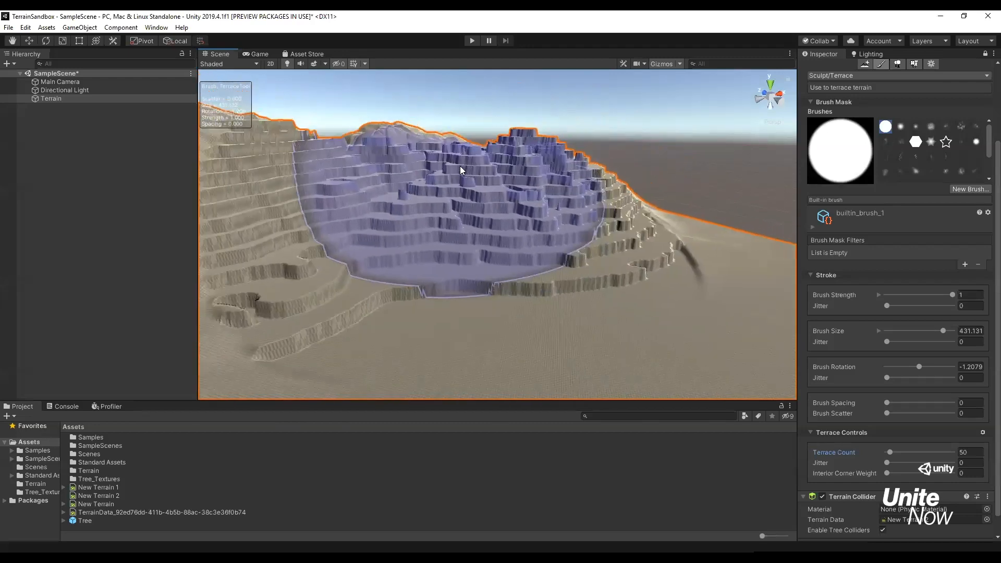
{"action": "scroll", "coordinate": [460, 167], "scroll_direction": "down", "scroll_amount": 5}
{"action": "scroll", "coordinate": [448, 194], "scroll_direction": "down", "scroll_amount": 1}
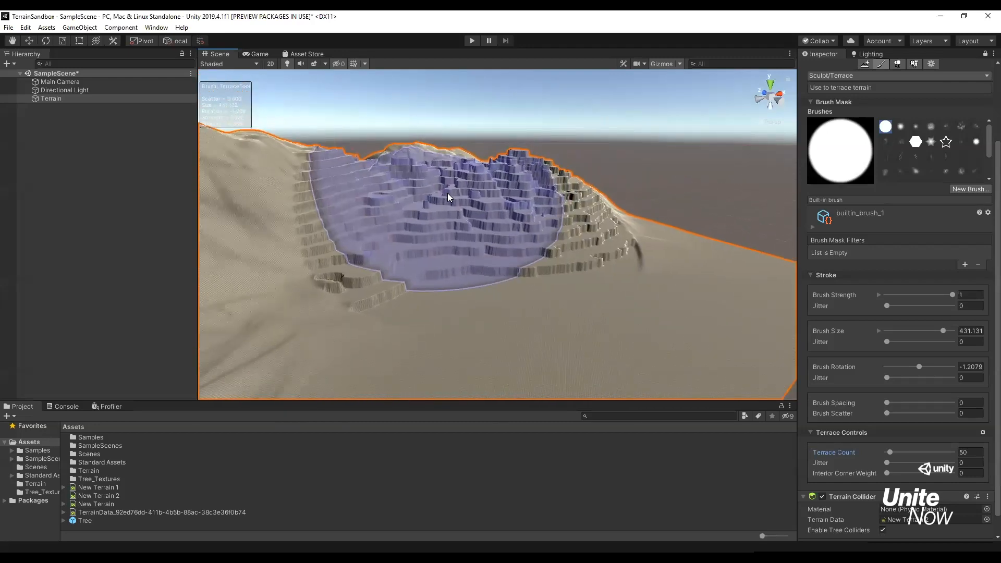
Extend the terraces across the neighbouring hills and plain edge, and undo all terrace strokes
{"action": "left_click_drag", "start_coordinate": [448, 196], "coordinate": [391, 239], "text": "alt"}
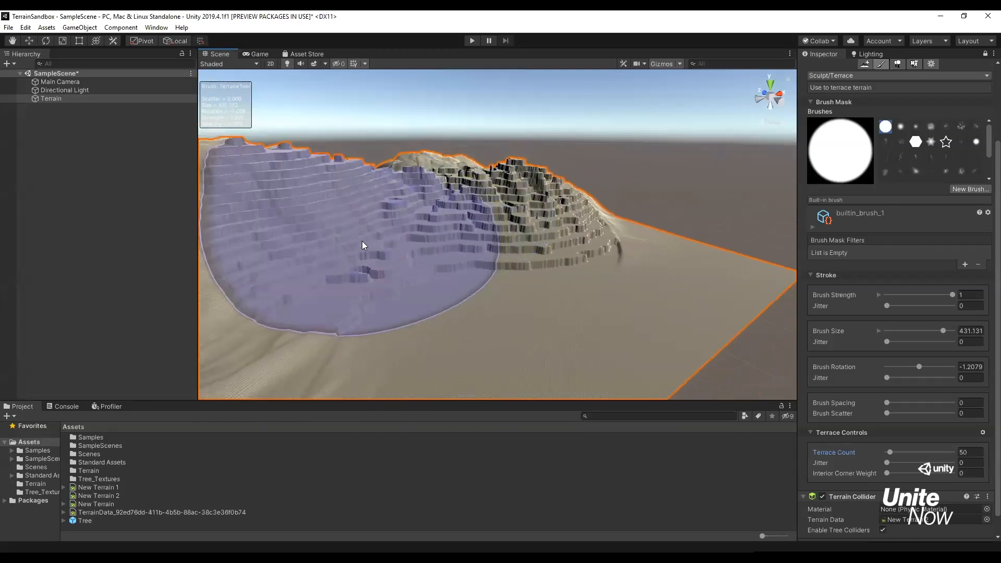
{"action": "scroll", "coordinate": [273, 282], "scroll_direction": "down", "scroll_amount": 5}
{"action": "mouse_move", "coordinate": [330, 277]}
{"action": "left_mouse_down"}
{"action": "mouse_move", "coordinate": [302, 326]}
{"action": "mouse_move", "coordinate": [353, 258]}
{"action": "mouse_move", "coordinate": [477, 261]}
{"action": "mouse_move", "coordinate": [522, 297]}
{"action": "mouse_move", "coordinate": [485, 255]}
{"action": "mouse_move", "coordinate": [375, 284]}
{"action": "left_mouse_up"}
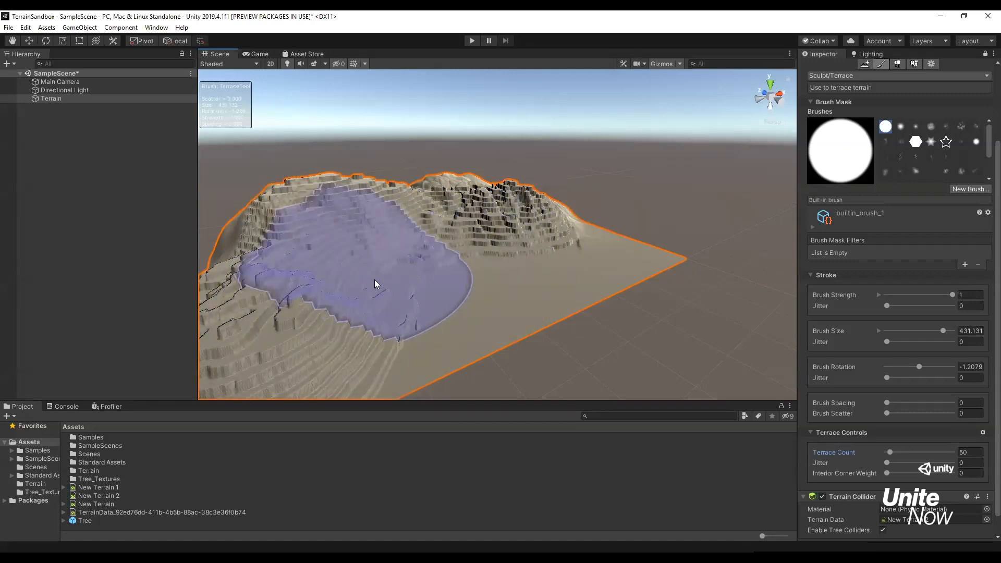
{"action": "mouse_move", "coordinate": [376, 285]}
{"action": "left_mouse_down"}
{"action": "mouse_move", "coordinate": [460, 275]}
{"action": "mouse_move", "coordinate": [539, 290]}
{"action": "mouse_move", "coordinate": [506, 245]}
{"action": "mouse_move", "coordinate": [484, 239]}
{"action": "mouse_move", "coordinate": [506, 223]}
{"action": "left_mouse_up"}
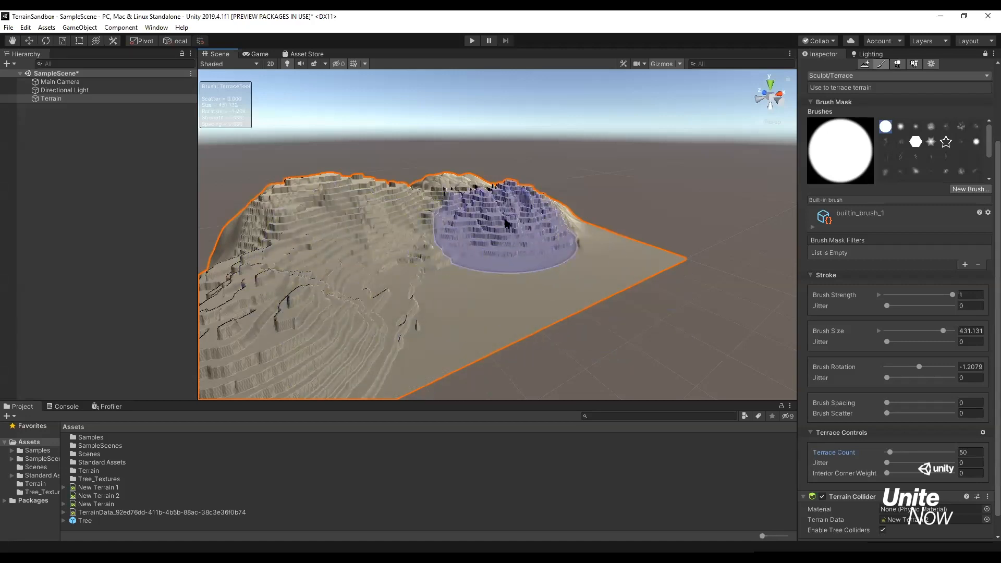
{"action": "key", "text": "ctrl+z"}
{"action": "key", "text": "ctrl+z"}
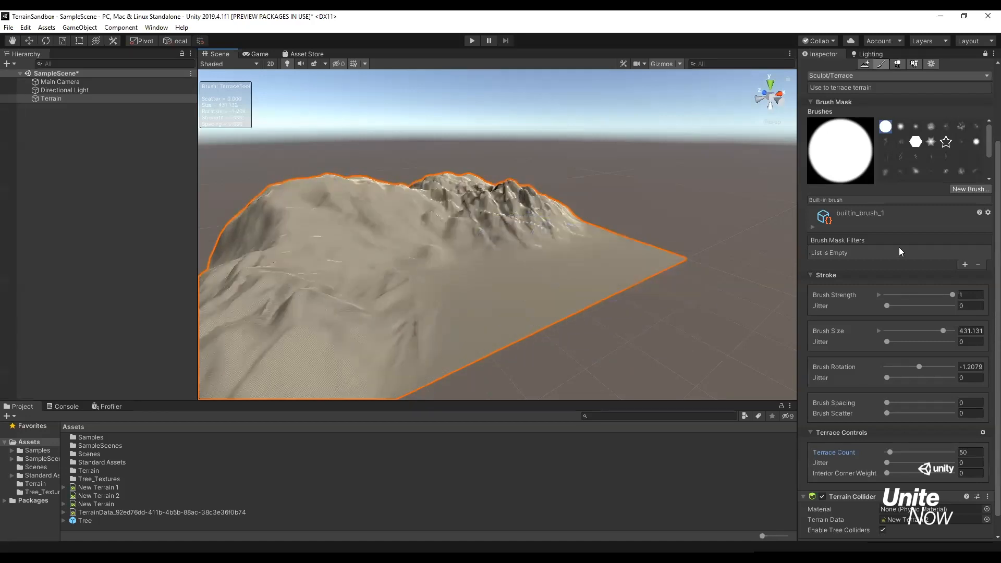
Switch the terrain painting tool to Erosion/Wind and erode the slopes of the jagged mountain with brush size 100
{"action": "scroll", "coordinate": [892, 252], "scroll_direction": "up", "scroll_amount": 3}
{"action": "left_click", "coordinate": [870, 170]}
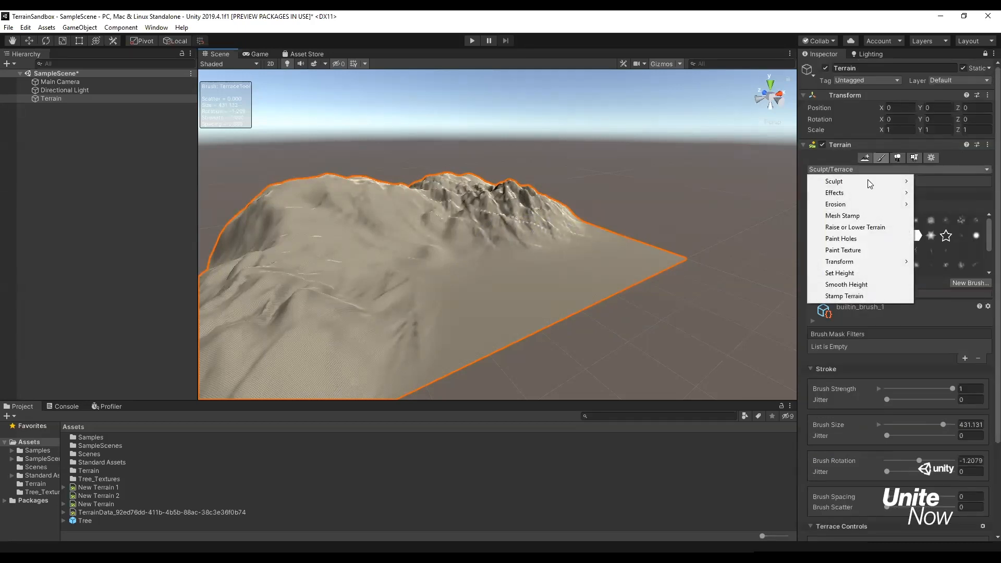
{"action": "mouse_move", "coordinate": [897, 208]}
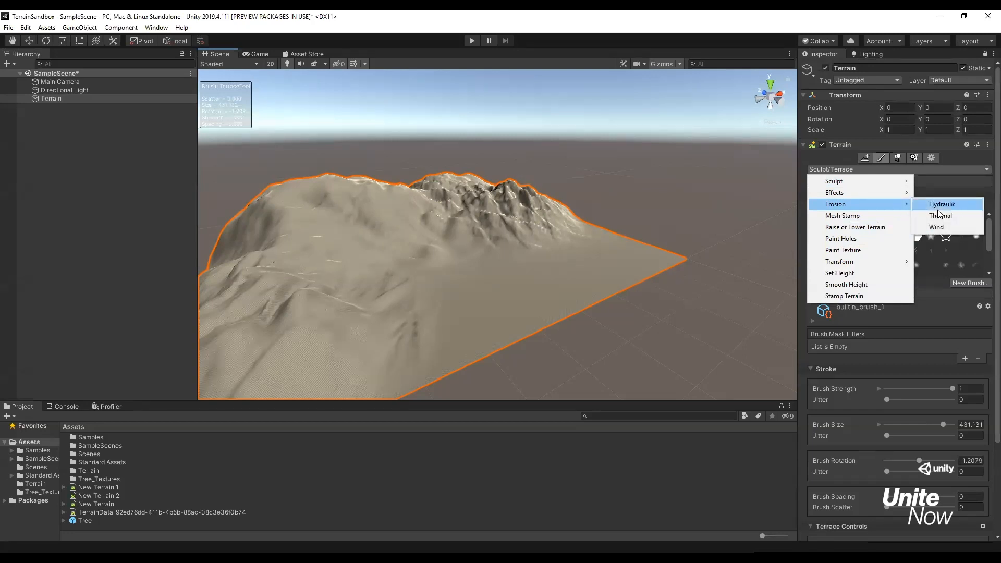
{"action": "left_click", "coordinate": [937, 228]}
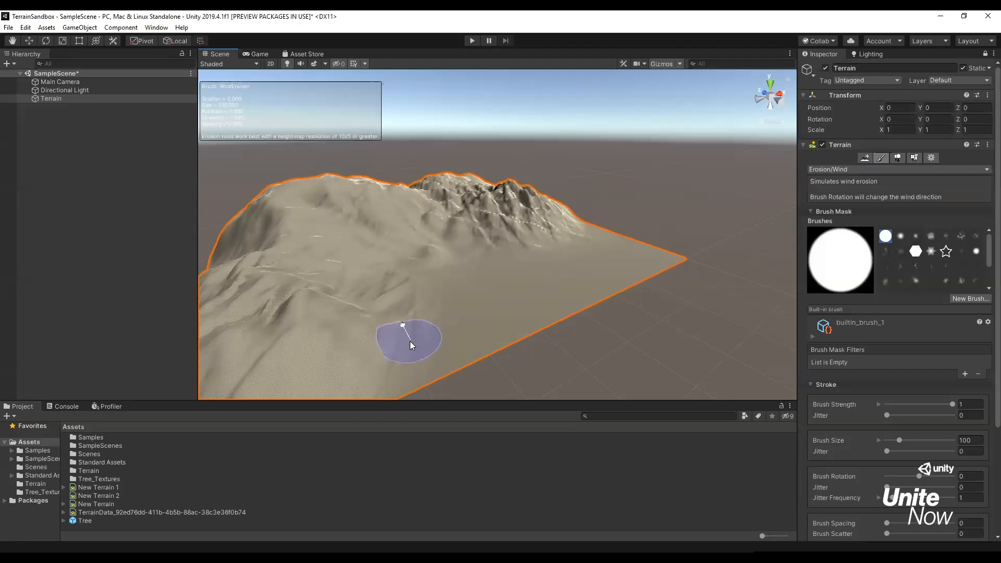
{"action": "mouse_move", "coordinate": [528, 228]}
{"action": "left_mouse_down"}
{"action": "mouse_move", "coordinate": [522, 221]}
{"action": "mouse_move", "coordinate": [520, 231]}
{"action": "mouse_move", "coordinate": [530, 219]}
{"action": "mouse_move", "coordinate": [530, 231]}
{"action": "mouse_move", "coordinate": [543, 230]}
{"action": "mouse_move", "coordinate": [510, 217]}
{"action": "mouse_move", "coordinate": [527, 234]}
{"action": "mouse_move", "coordinate": [545, 210]}
{"action": "mouse_move", "coordinate": [537, 203]}
{"action": "left_mouse_up"}
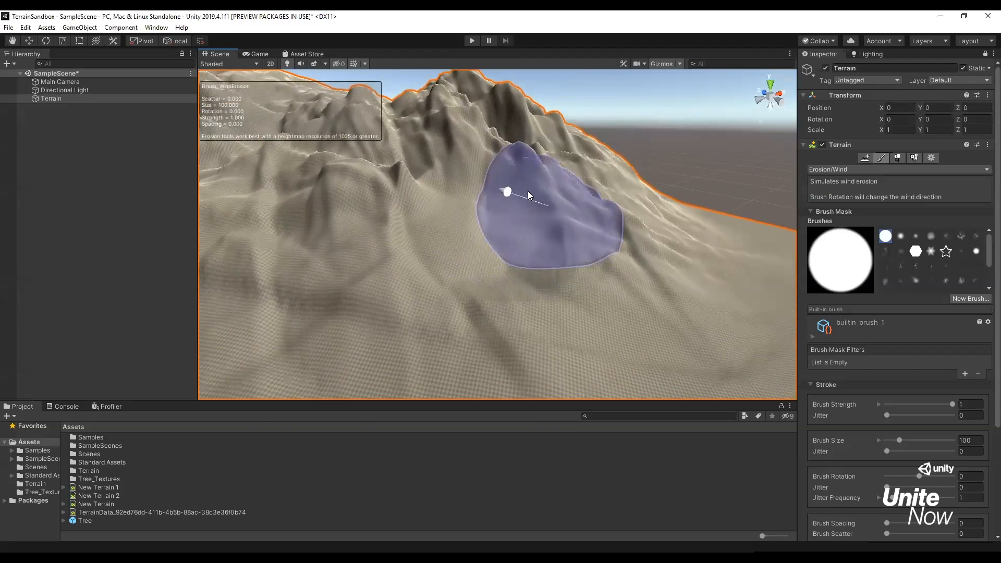
{"action": "mouse_move", "coordinate": [403, 218]}
{"action": "left_mouse_down"}
{"action": "mouse_move", "coordinate": [514, 291]}
{"action": "mouse_move", "coordinate": [615, 295]}
{"action": "mouse_move", "coordinate": [621, 237]}
{"action": "mouse_move", "coordinate": [663, 268]}
{"action": "mouse_move", "coordinate": [630, 228]}
{"action": "left_mouse_up"}
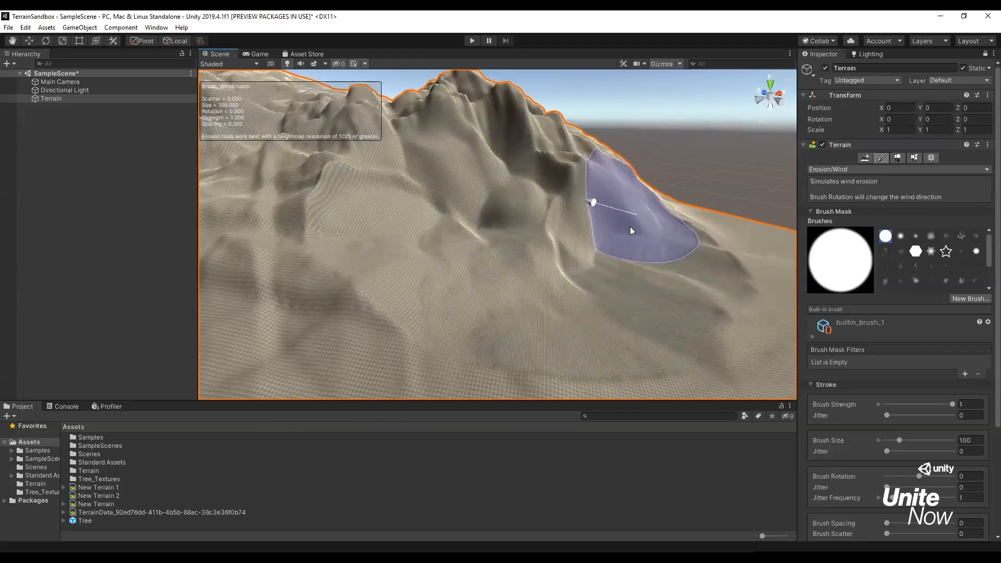
Try building a Sculpt/Bridge ramp from the smooth hillside across to the rocky ridge, and undo it
{"action": "left_click", "coordinate": [888, 170]}
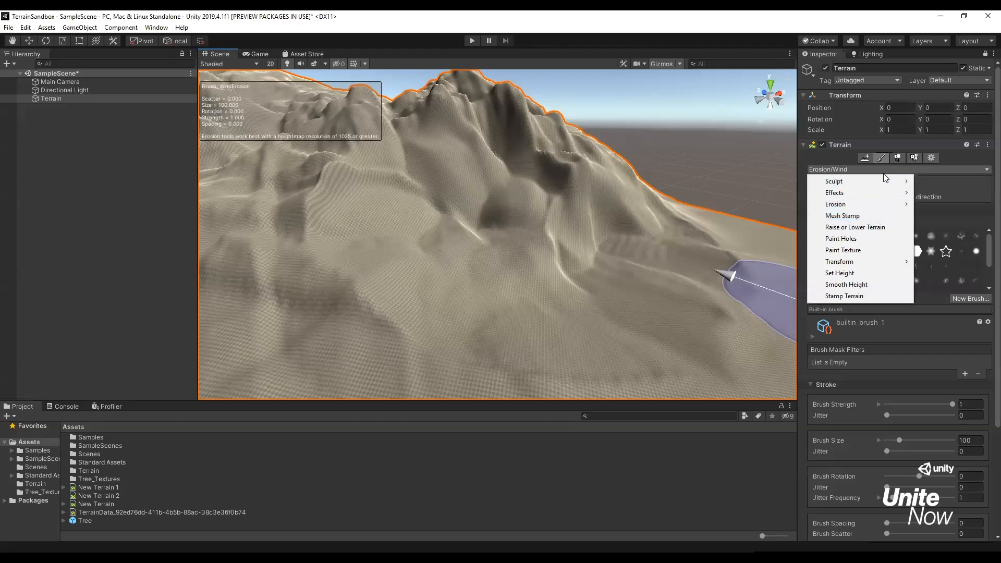
{"action": "mouse_move", "coordinate": [883, 183]}
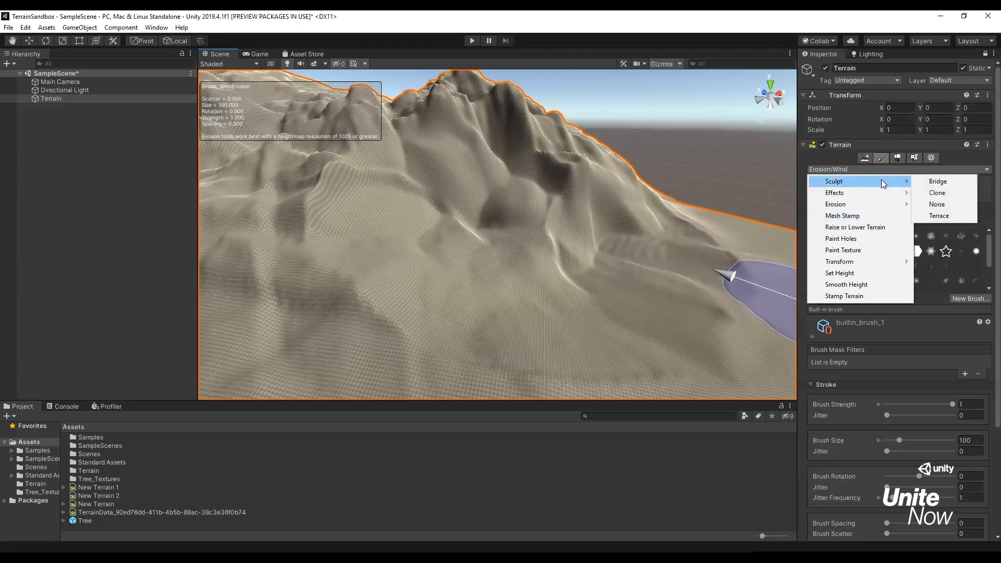
{"action": "left_click", "coordinate": [962, 181]}
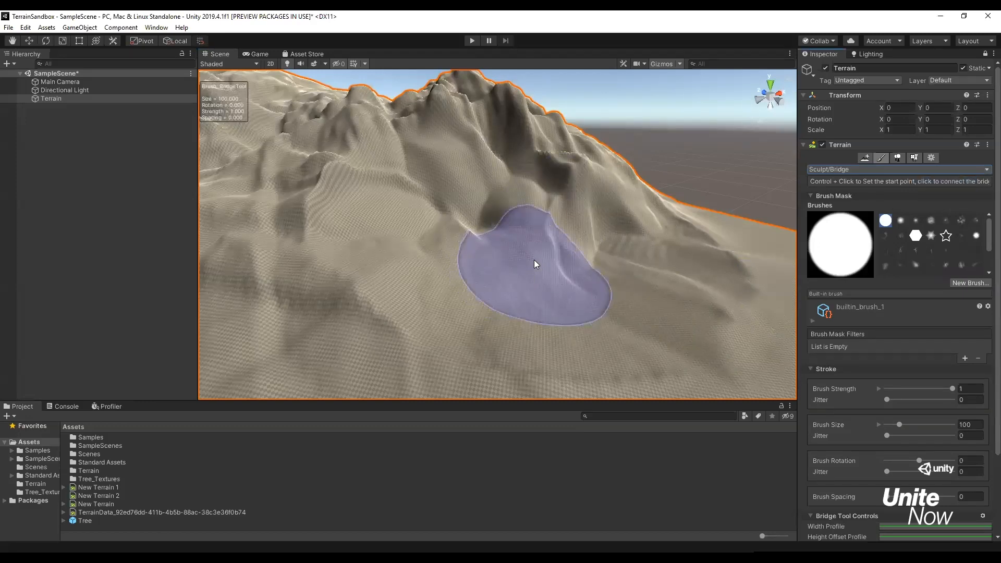
{"action": "key", "text": "alt"}
{"action": "mouse_move", "coordinate": [502, 280]}
{"action": "left_mouse_down", "text": "alt"}
{"action": "mouse_move", "coordinate": [362, 293]}
{"action": "mouse_move", "coordinate": [329, 273]}
{"action": "mouse_move", "coordinate": [398, 275]}
{"action": "mouse_move", "coordinate": [497, 245]}
{"action": "mouse_move", "coordinate": [464, 252]}
{"action": "left_mouse_up", "text": "alt"}
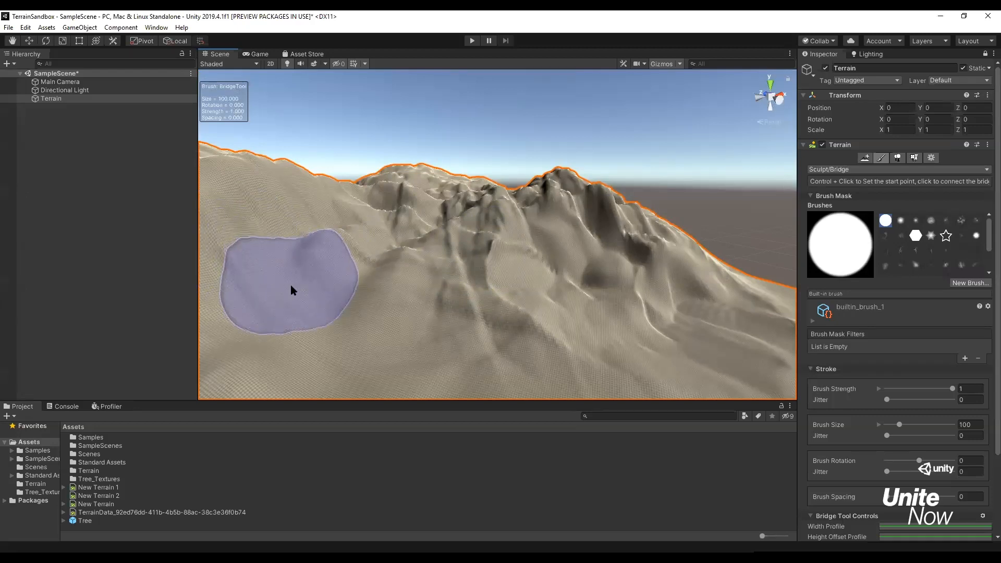
{"action": "left_click", "coordinate": [291, 284], "text": "ctrl"}
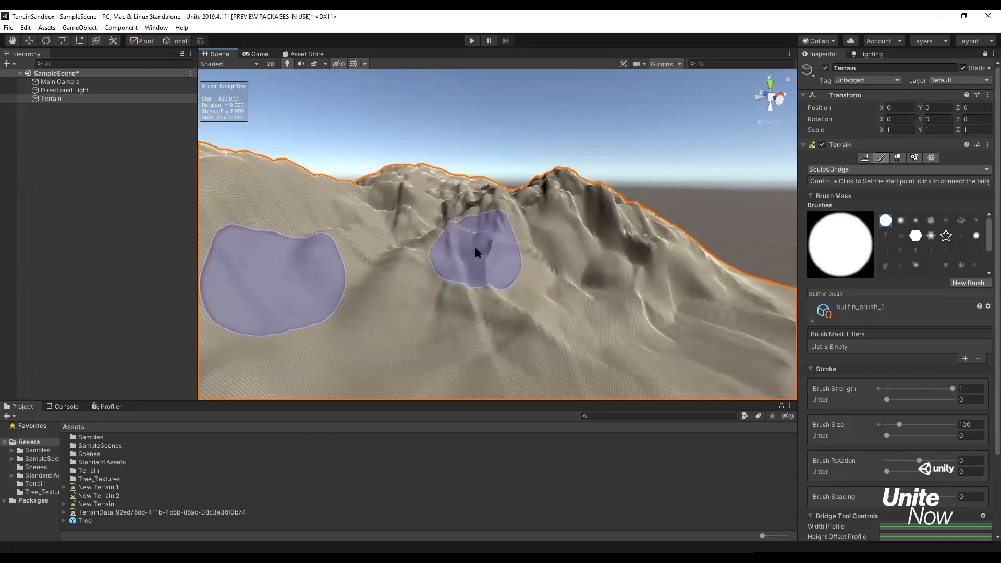
{"action": "left_click", "coordinate": [476, 253]}
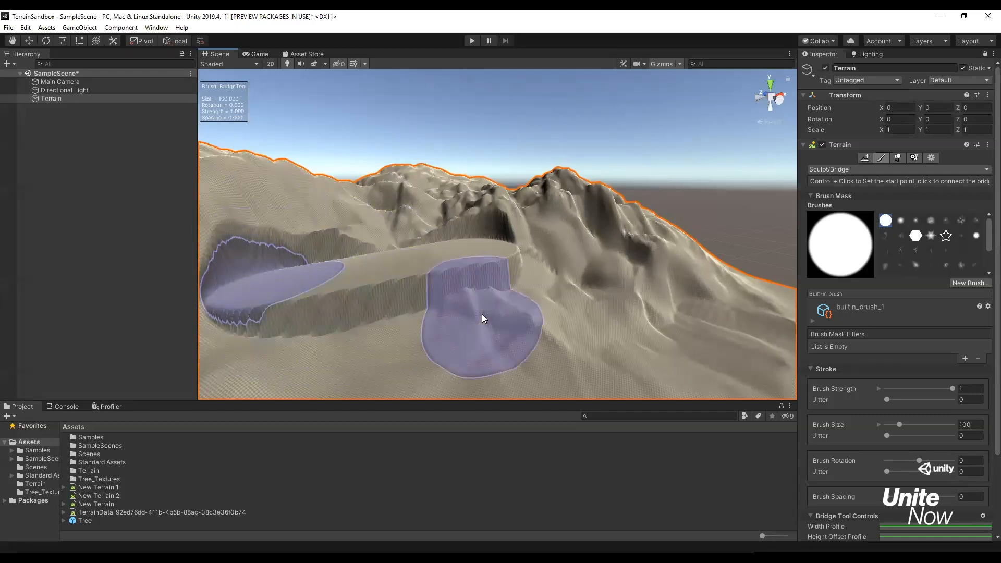
{"action": "mouse_move", "coordinate": [483, 315]}
{"action": "left_mouse_down", "text": "alt"}
{"action": "mouse_move", "coordinate": [438, 306]}
{"action": "mouse_move", "coordinate": [394, 338]}
{"action": "mouse_move", "coordinate": [537, 209]}
{"action": "left_mouse_up", "text": "alt"}
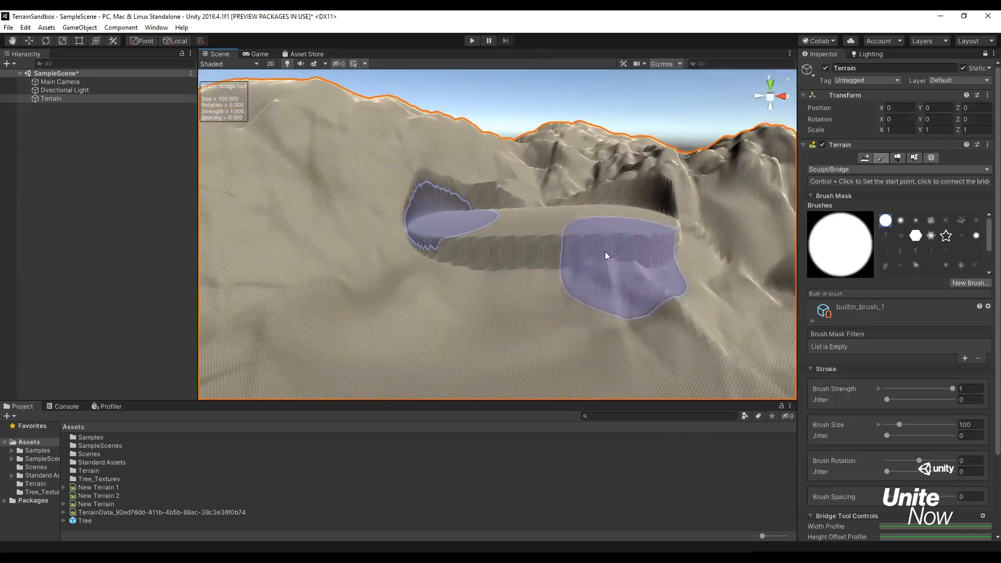
{"action": "key", "text": "ctrl+z"}
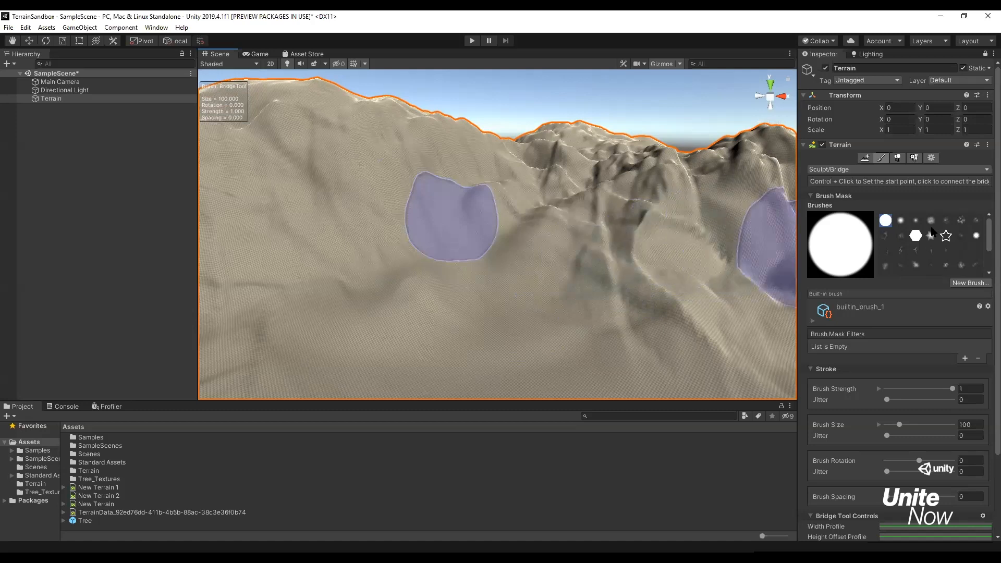
Use the Set Height tool with height 5 and brush size 130 to flatten a round area at the foot of the hills
{"action": "left_click", "coordinate": [916, 169]}
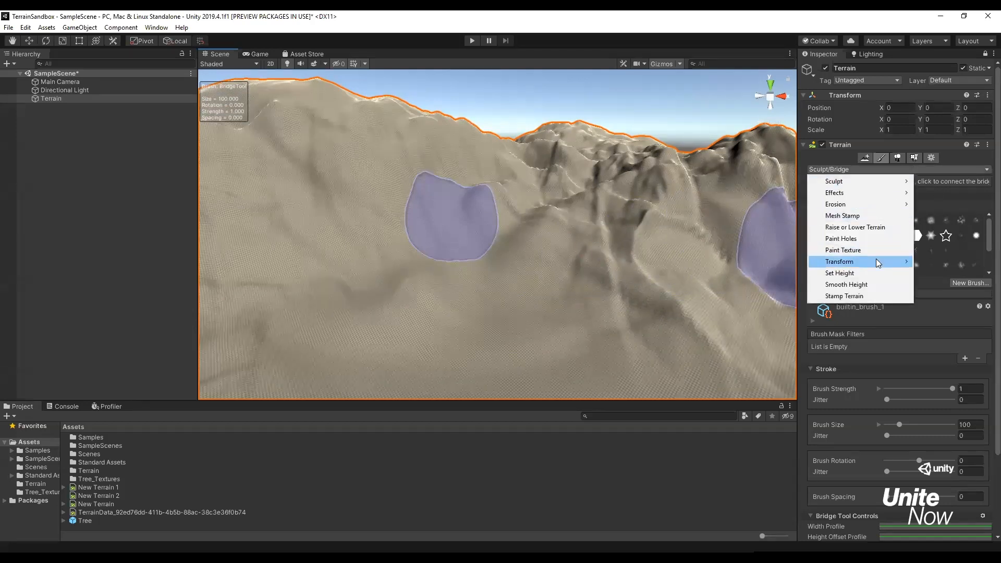
{"action": "left_click", "coordinate": [877, 271]}
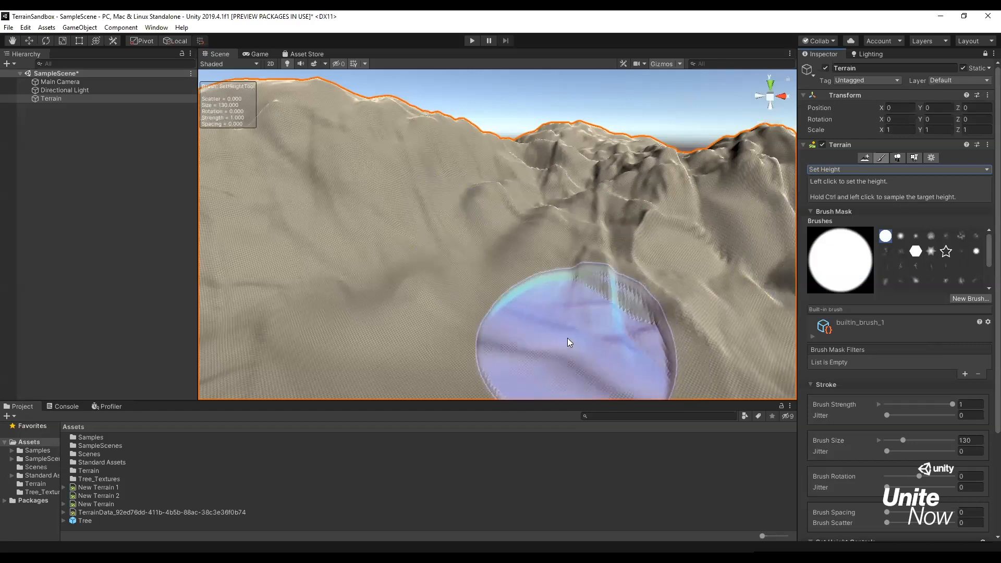
{"action": "scroll", "coordinate": [849, 339], "scroll_direction": "down", "scroll_amount": 5}
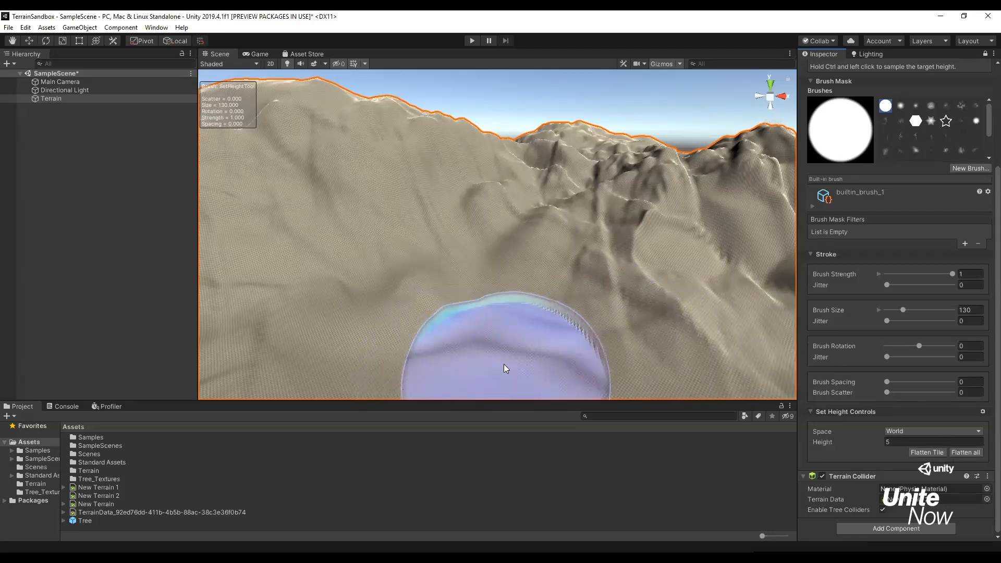
{"action": "scroll", "coordinate": [508, 365], "scroll_direction": "down", "scroll_amount": 5}
{"action": "scroll", "coordinate": [503, 367], "scroll_direction": "down", "scroll_amount": 5}
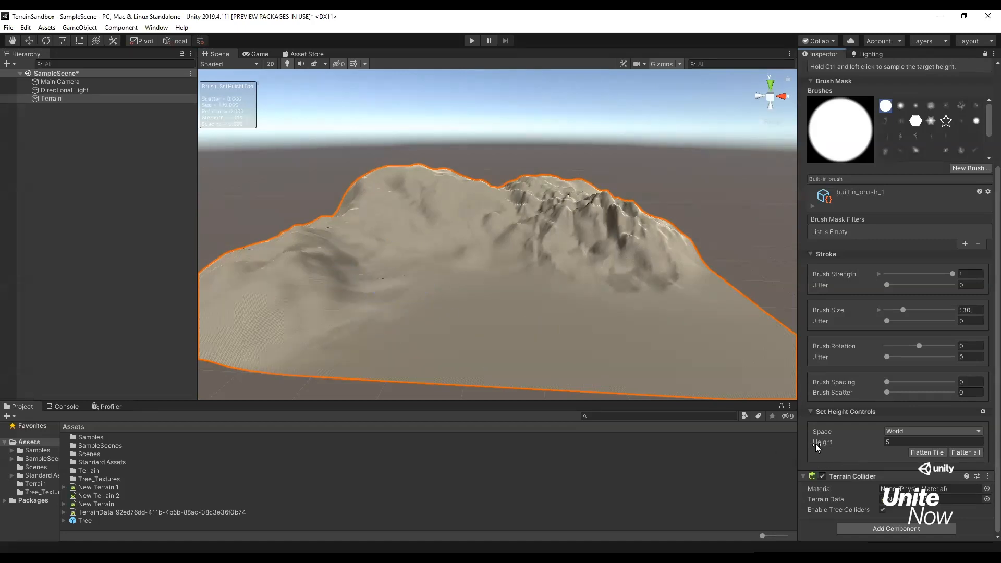
{"action": "mouse_move", "coordinate": [391, 286]}
{"action": "left_mouse_down"}
{"action": "mouse_move", "coordinate": [369, 280]}
{"action": "mouse_move", "coordinate": [384, 294]}
{"action": "mouse_move", "coordinate": [402, 291]}
{"action": "mouse_move", "coordinate": [398, 282]}
{"action": "mouse_move", "coordinate": [394, 290]}
{"action": "mouse_move", "coordinate": [404, 277]}
{"action": "mouse_move", "coordinate": [386, 286]}
{"action": "mouse_move", "coordinate": [406, 295]}
{"action": "mouse_move", "coordinate": [384, 290]}
{"action": "mouse_move", "coordinate": [392, 294]}
{"action": "left_mouse_up"}
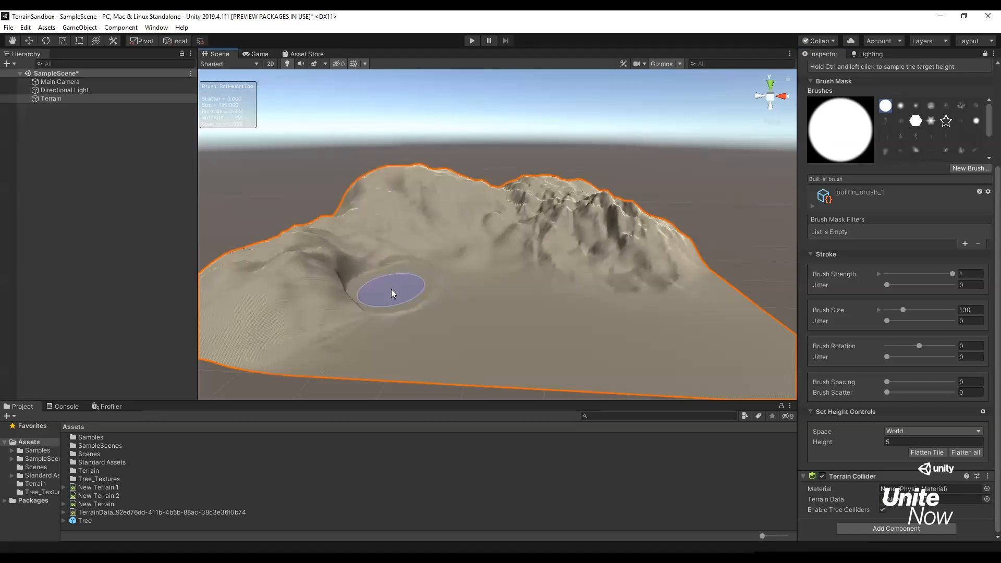
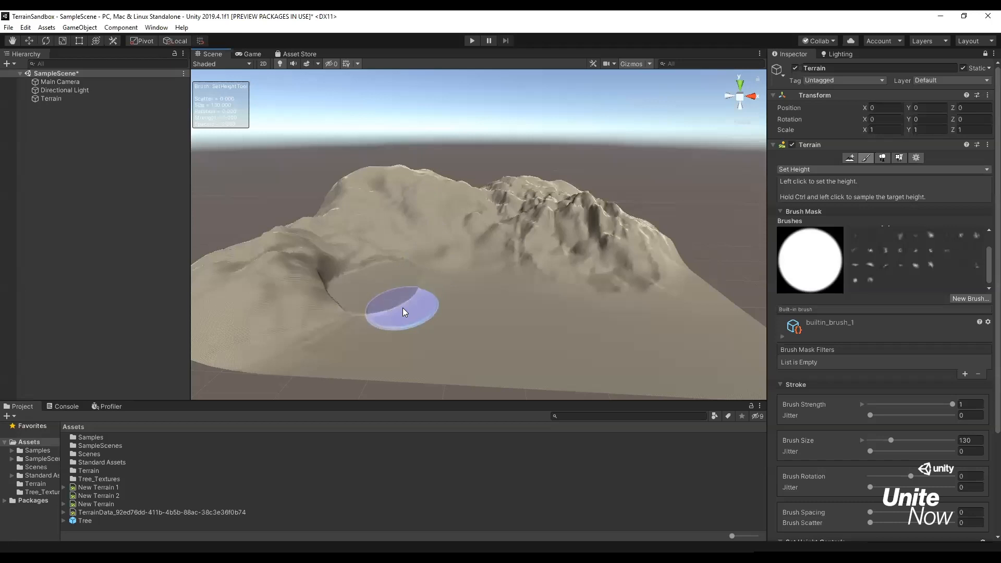
Create three neighbor terrains around the plain side of the terrain, at X/Z positions 0/-1000, 1000/-1000 and 1000/0
{"action": "mouse_move", "coordinate": [510, 323]}
{"action": "left_mouse_down", "text": "alt"}
{"action": "mouse_move", "coordinate": [501, 335]}
{"action": "mouse_move", "coordinate": [574, 335]}
{"action": "left_mouse_up", "text": "alt"}
{"action": "scroll", "coordinate": [574, 335], "scroll_direction": "down", "scroll_amount": 3, "text": "alt"}
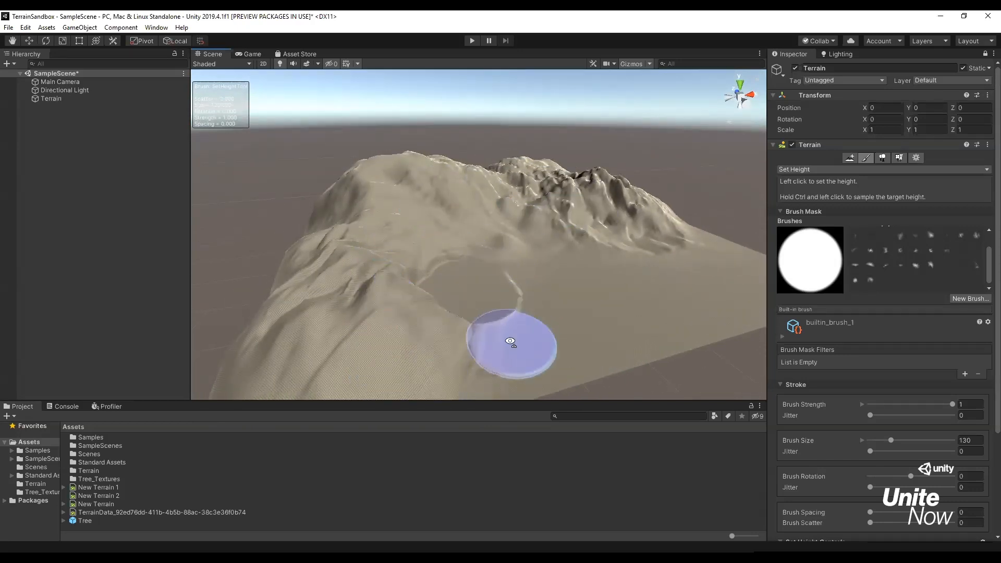
{"action": "left_click_drag", "start_coordinate": [511, 346], "coordinate": [586, 303], "text": "alt"}
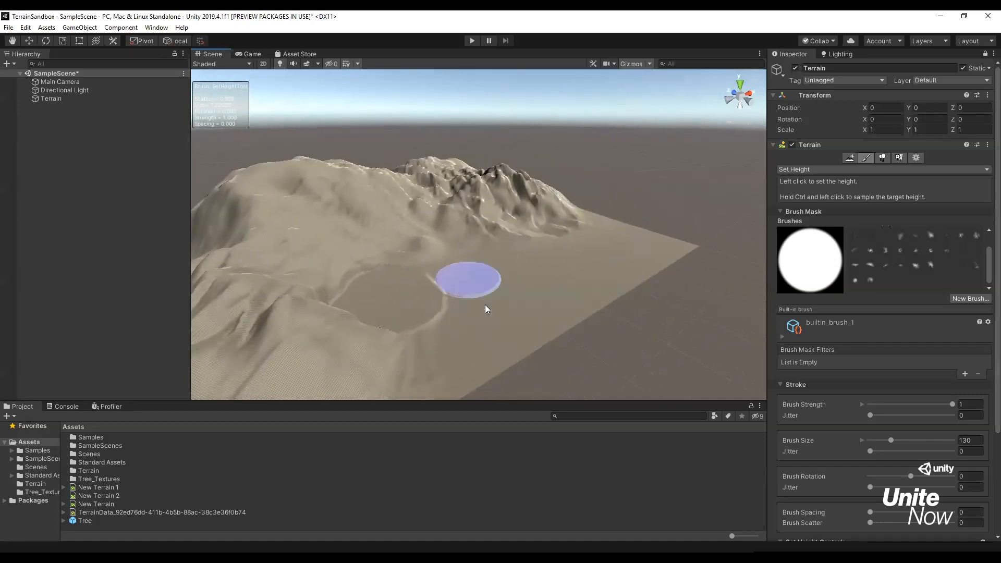
{"action": "mouse_move", "coordinate": [515, 319]}
{"action": "left_mouse_down", "text": "alt"}
{"action": "mouse_move", "coordinate": [552, 298]}
{"action": "mouse_move", "coordinate": [521, 312]}
{"action": "mouse_move", "coordinate": [537, 324]}
{"action": "mouse_move", "coordinate": [517, 344]}
{"action": "mouse_move", "coordinate": [519, 332]}
{"action": "left_mouse_up", "text": "alt"}
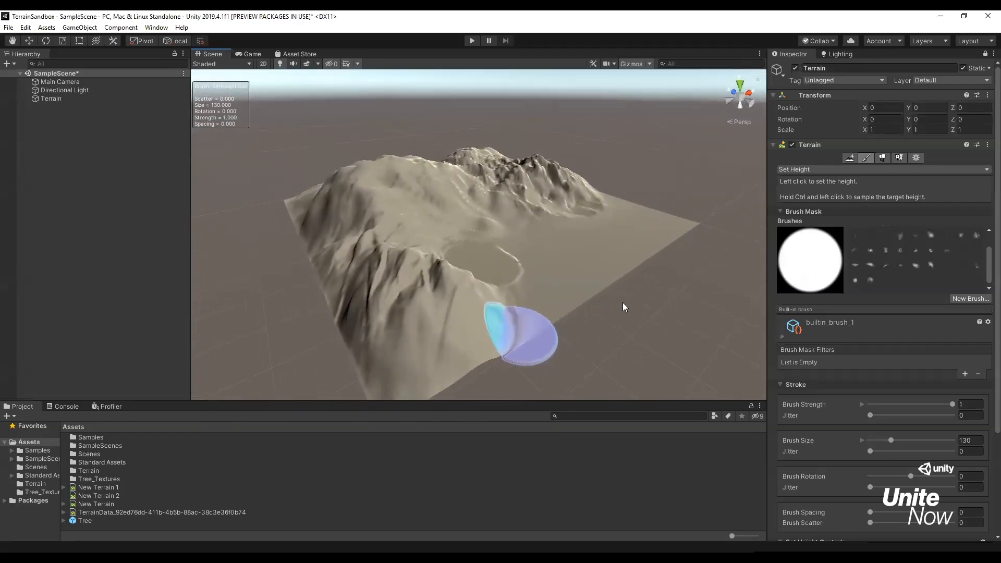
{"action": "left_click", "coordinate": [852, 159]}
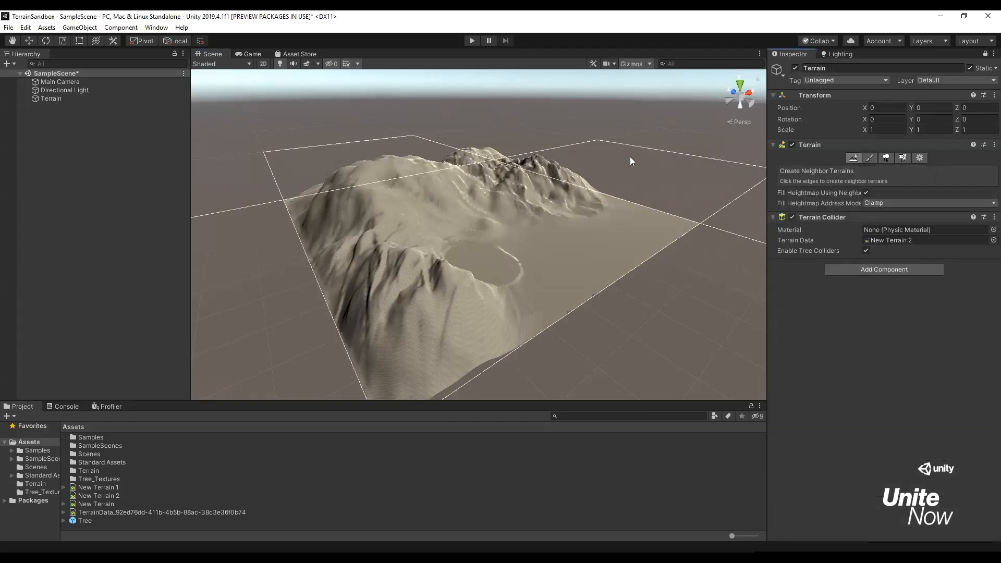
{"action": "scroll", "coordinate": [563, 328], "scroll_direction": "down", "scroll_amount": 10}
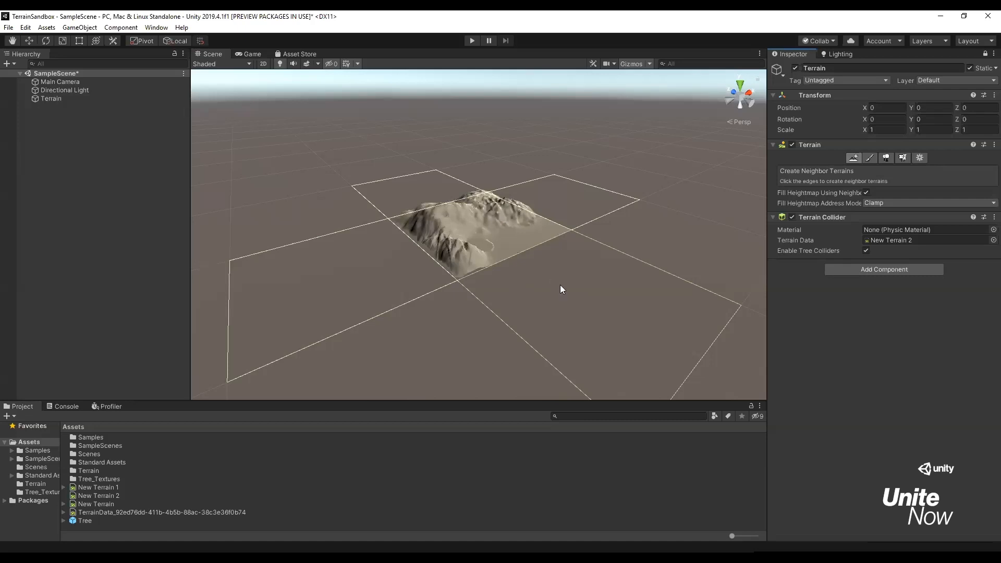
{"action": "left_click", "coordinate": [549, 274]}
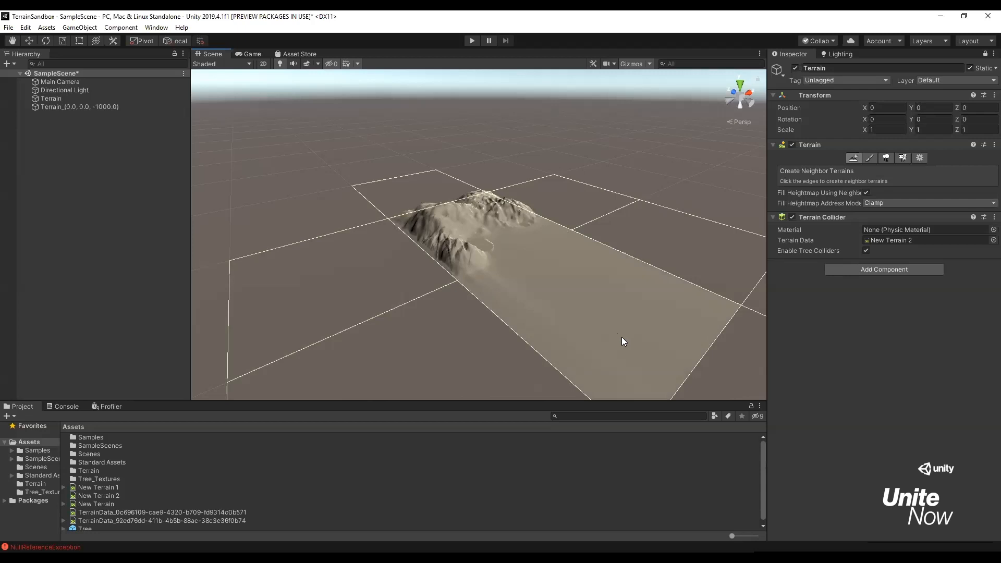
{"action": "left_click", "coordinate": [656, 248]}
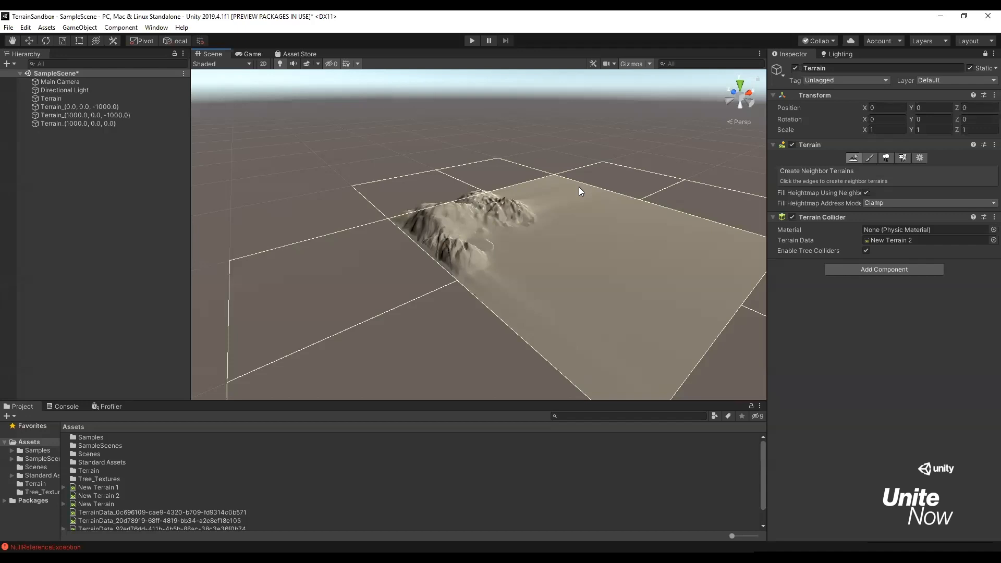
Examine how the new neighbor terrains join the edges of the mountain terrain
{"action": "left_click_drag", "start_coordinate": [480, 297], "coordinate": [468, 319], "text": "alt"}
{"action": "scroll", "coordinate": [468, 319], "scroll_direction": "up", "scroll_amount": 10}
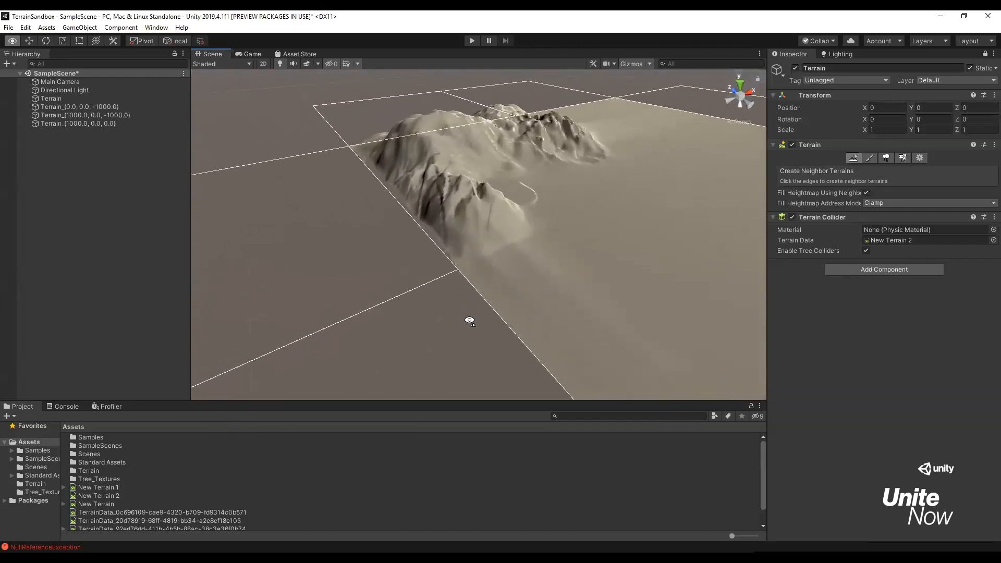
{"action": "right_click_drag", "start_coordinate": [470, 321], "coordinate": [470, 321]}
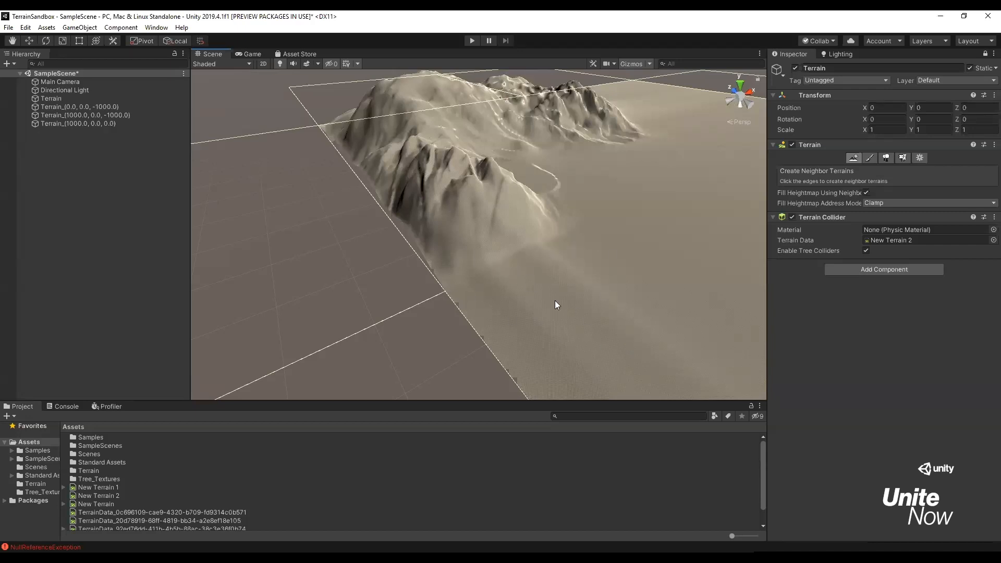
{"action": "right_click_drag", "start_coordinate": [482, 316], "coordinate": [521, 278]}
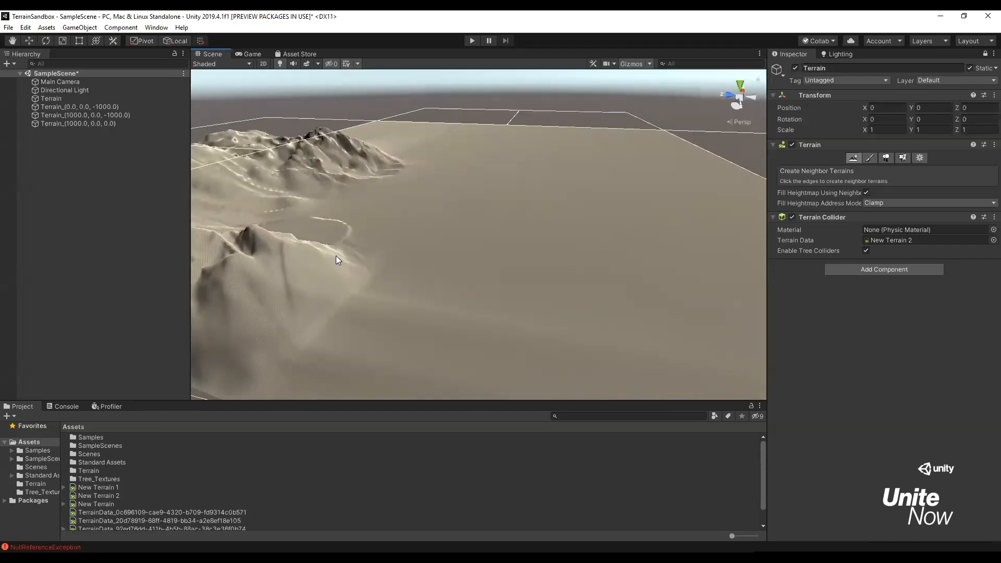
{"action": "left_click_drag", "start_coordinate": [503, 275], "coordinate": [374, 240], "text": "alt"}
{"action": "mouse_move", "coordinate": [375, 239]}
{"action": "right_mouse_down"}
{"action": "mouse_move", "coordinate": [387, 244]}
{"action": "mouse_move", "coordinate": [369, 248]}
{"action": "right_mouse_up"}
{"action": "key", "text": "w"}
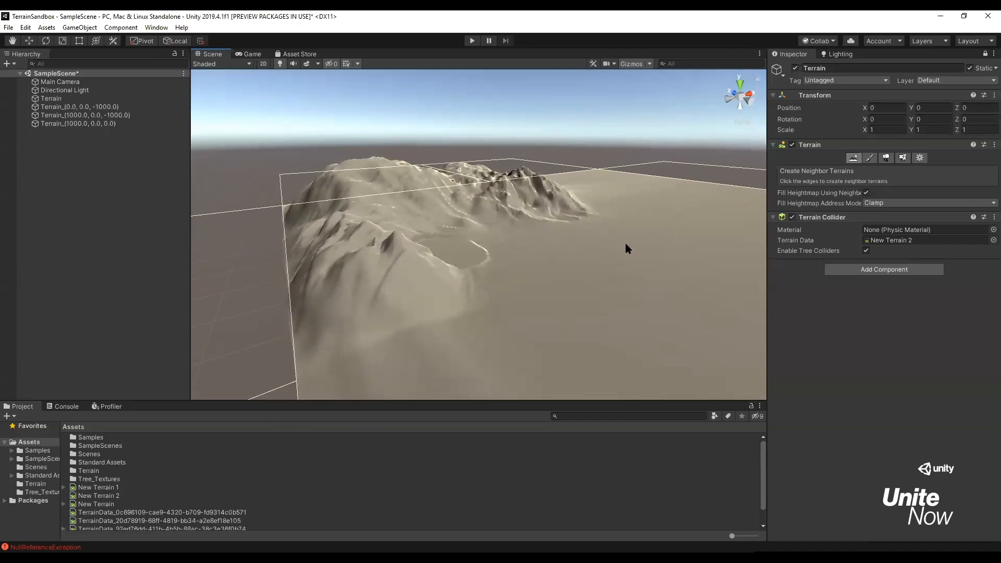
Switch the terrain painting tool to Paint Texture, collapse the stroke and brush mask settings, and expand the layer settings
{"action": "left_click", "coordinate": [870, 157]}
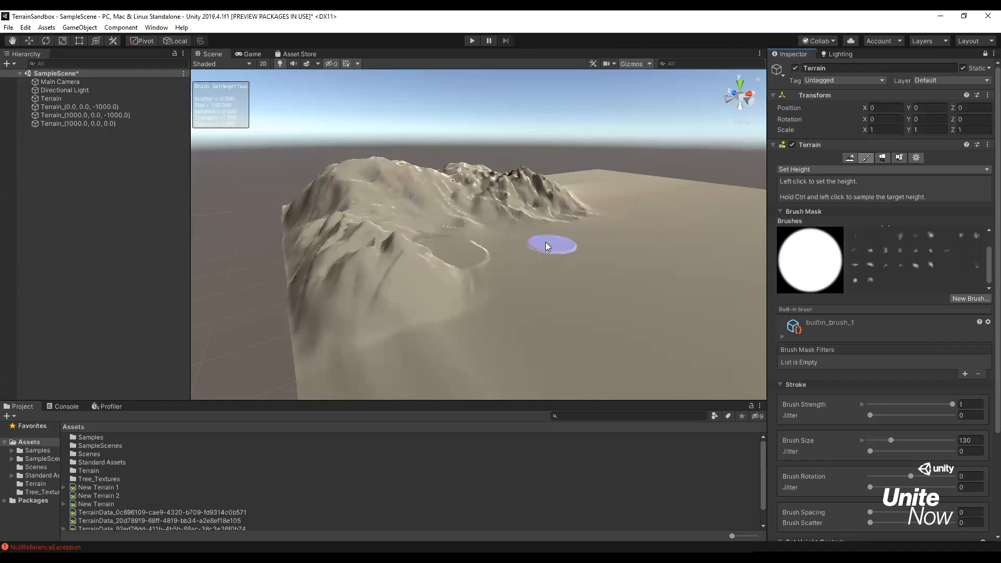
{"action": "left_click", "coordinate": [880, 169]}
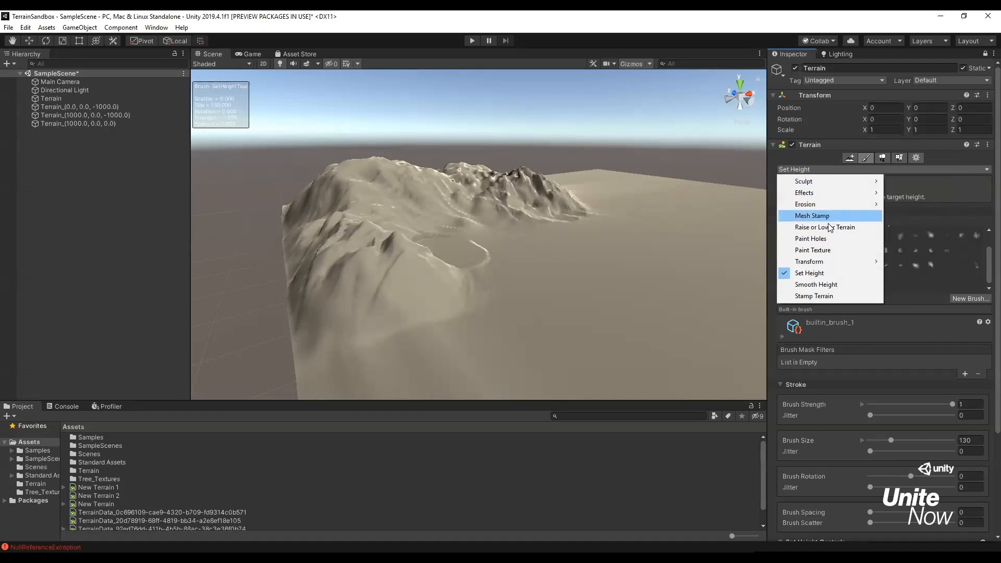
{"action": "left_click", "coordinate": [812, 251]}
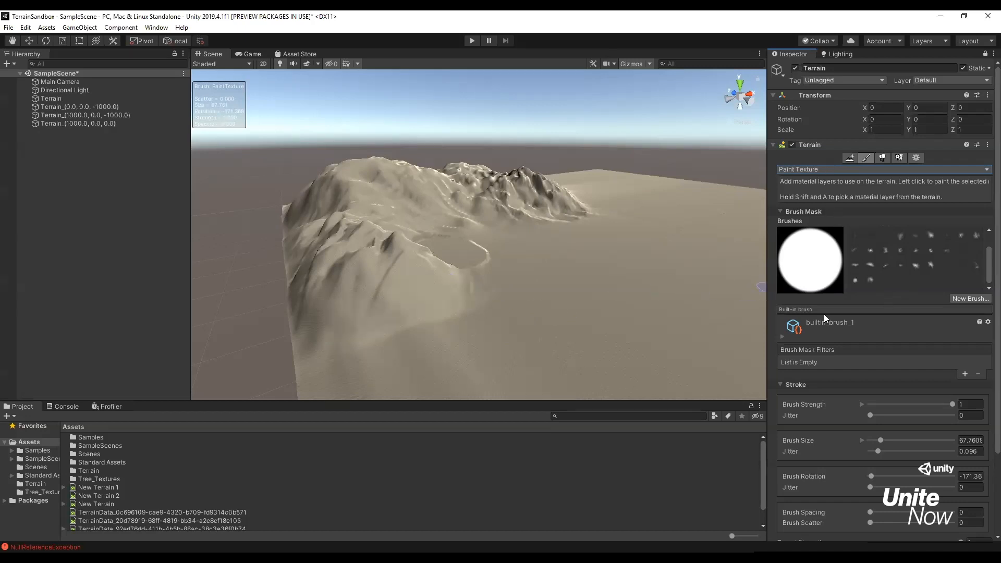
{"action": "scroll", "coordinate": [821, 320], "scroll_direction": "down", "scroll_amount": 5}
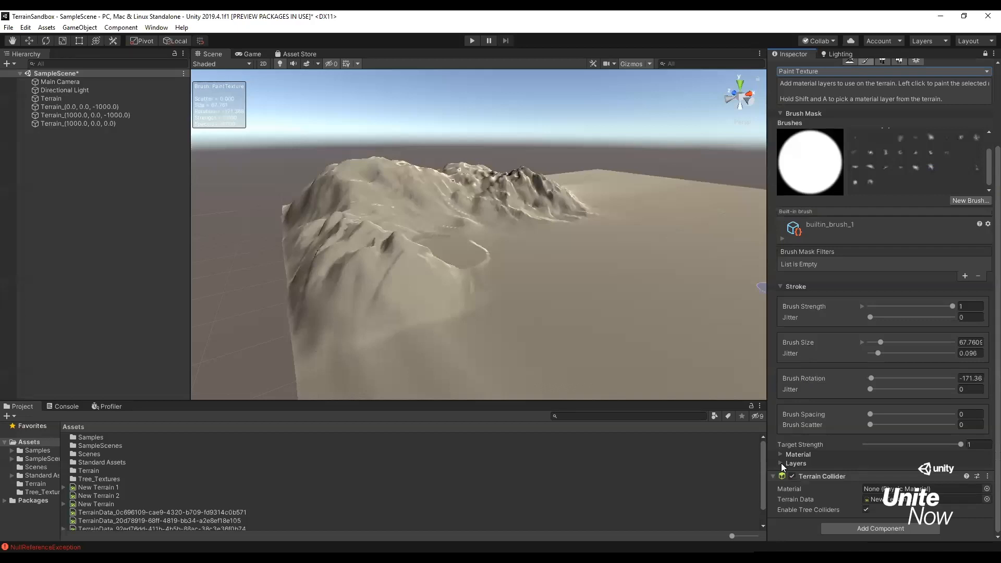
{"action": "left_click", "coordinate": [782, 286]}
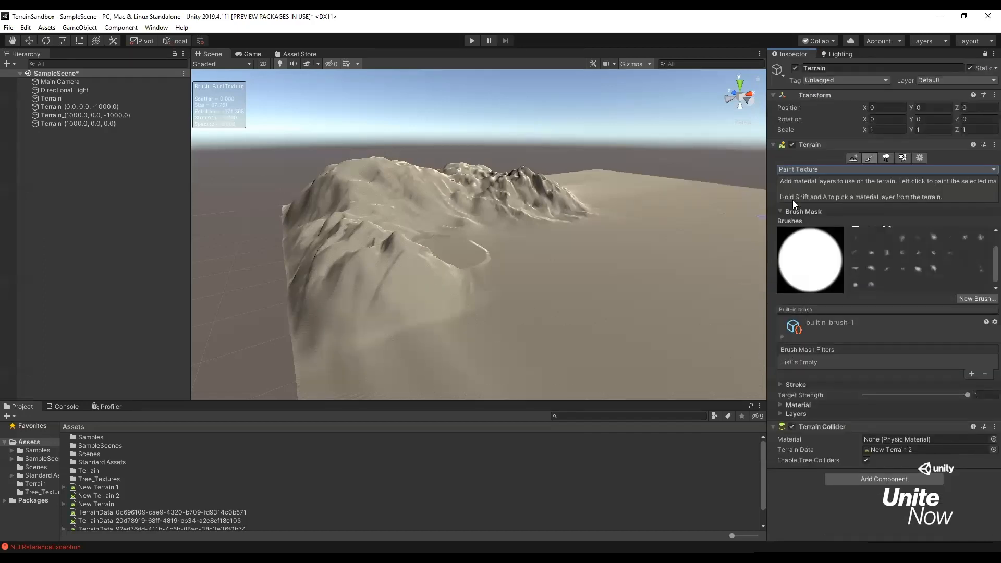
{"action": "left_click", "coordinate": [780, 211]}
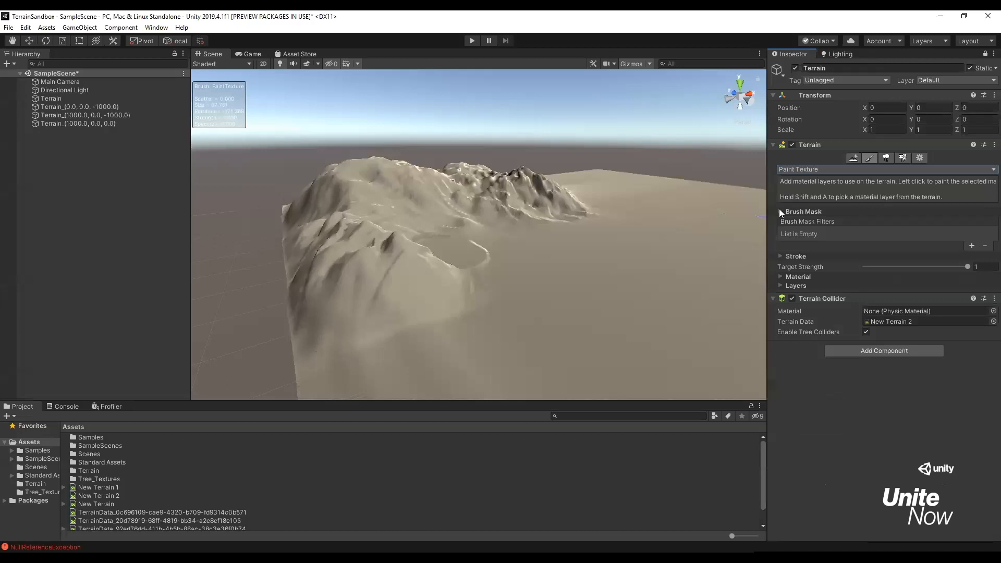
{"action": "left_click", "coordinate": [781, 286]}
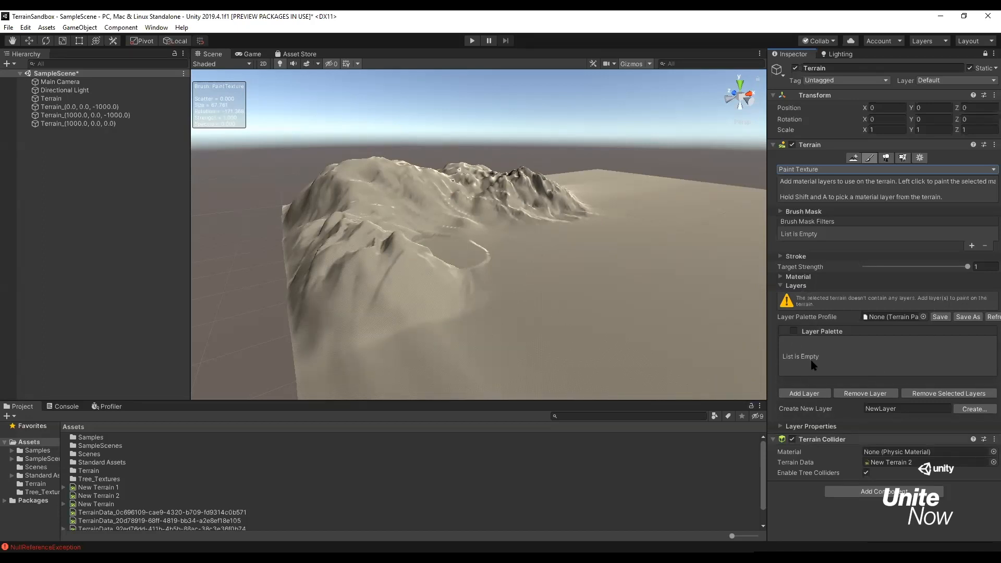
Add the rock, dirt and moss terrain layers to the layer palette, with rock as the base layer
{"action": "left_click", "coordinate": [817, 396]}
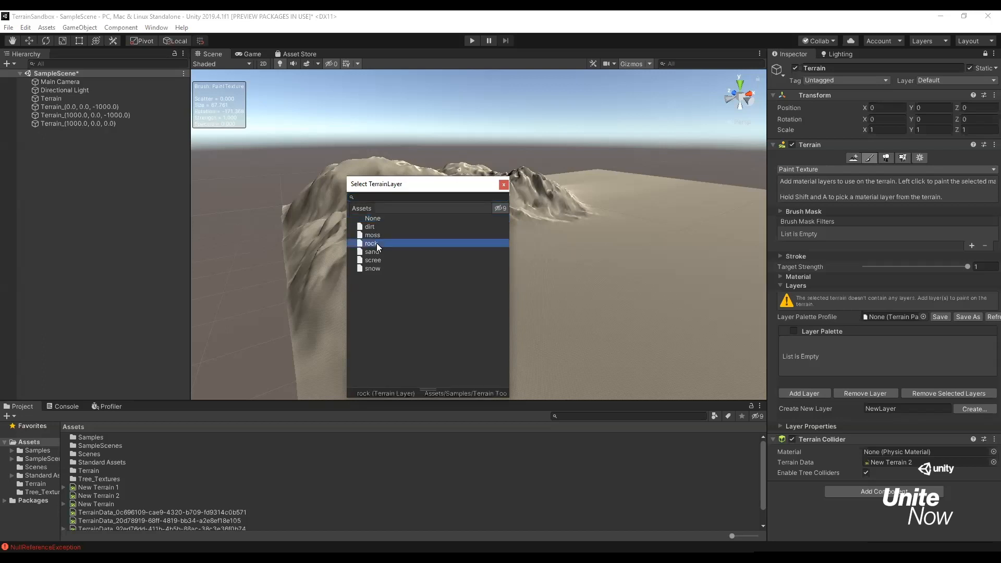
{"action": "double_click", "coordinate": [376, 243]}
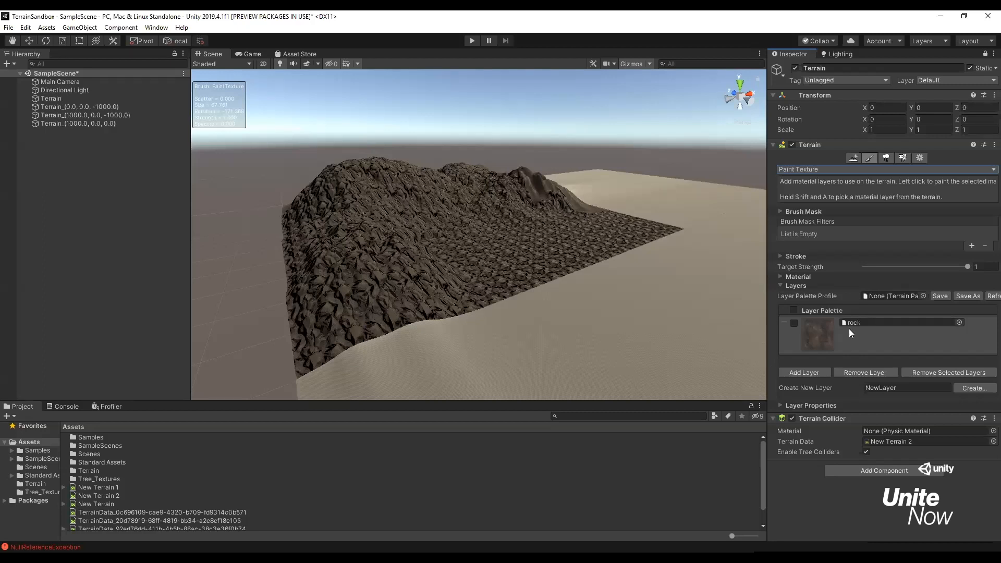
{"action": "left_click", "coordinate": [814, 373]}
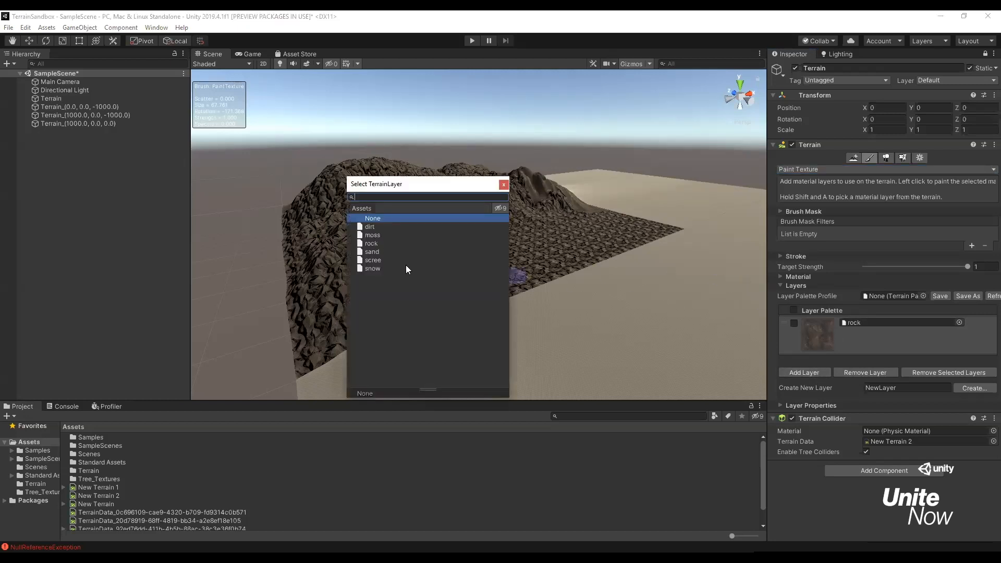
{"action": "left_click", "coordinate": [369, 228]}
{"action": "left_click", "coordinate": [370, 227]}
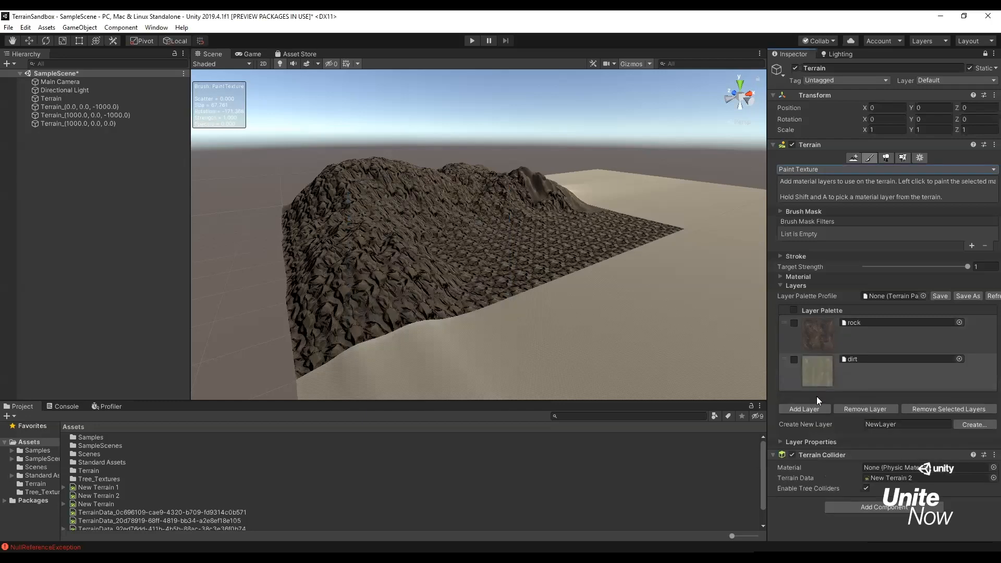
{"action": "left_click", "coordinate": [804, 412]}
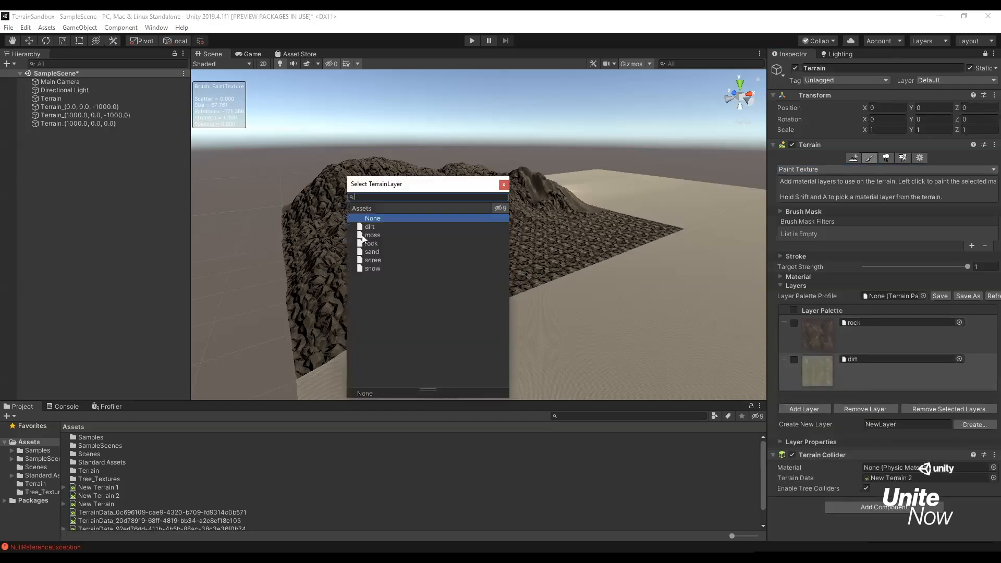
{"action": "double_click", "coordinate": [363, 237]}
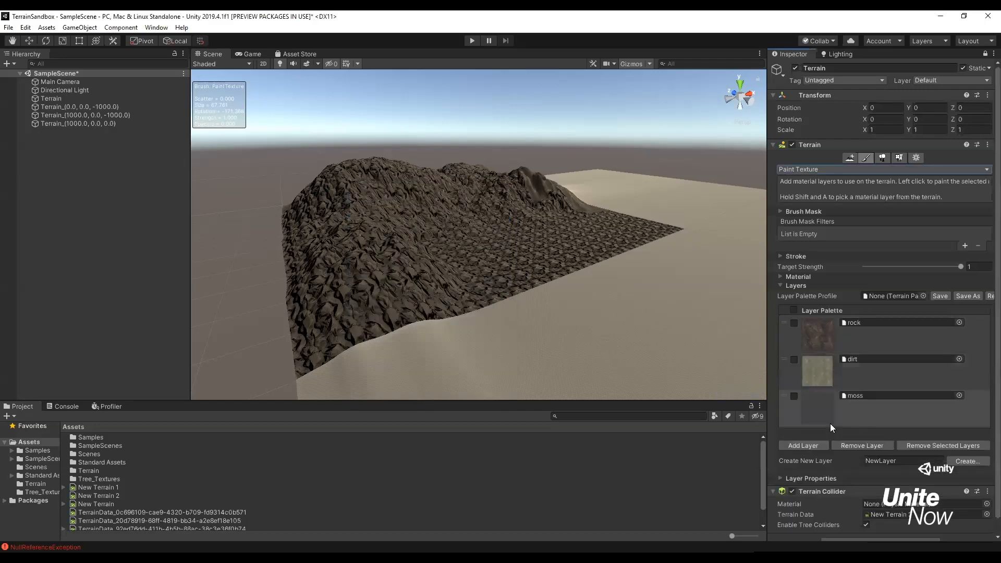
Add the sand, scree and snow terrain layers to the layer palette
{"action": "left_click", "coordinate": [810, 445]}
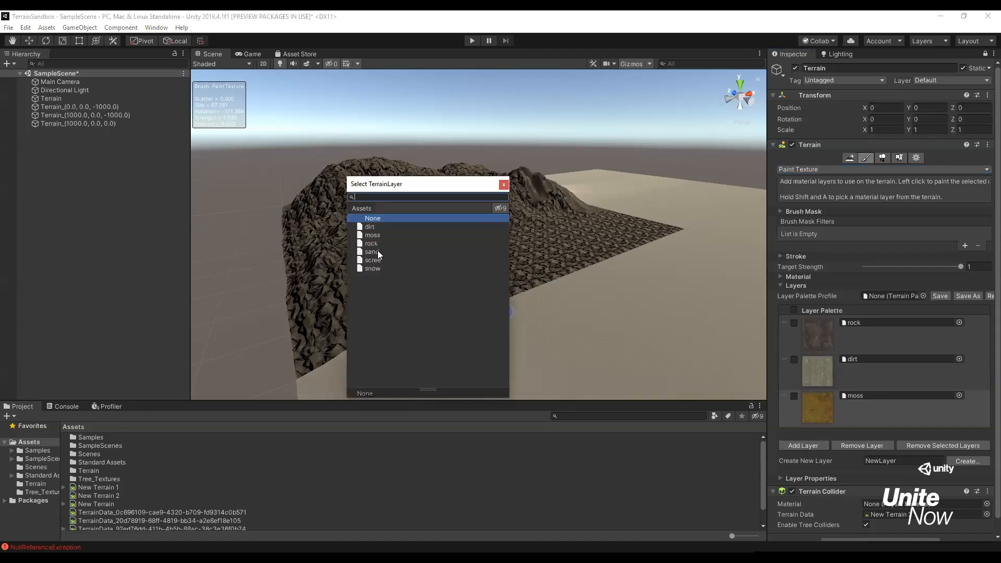
{"action": "double_click", "coordinate": [377, 252]}
{"action": "scroll", "coordinate": [852, 417], "scroll_direction": "down", "scroll_amount": 2}
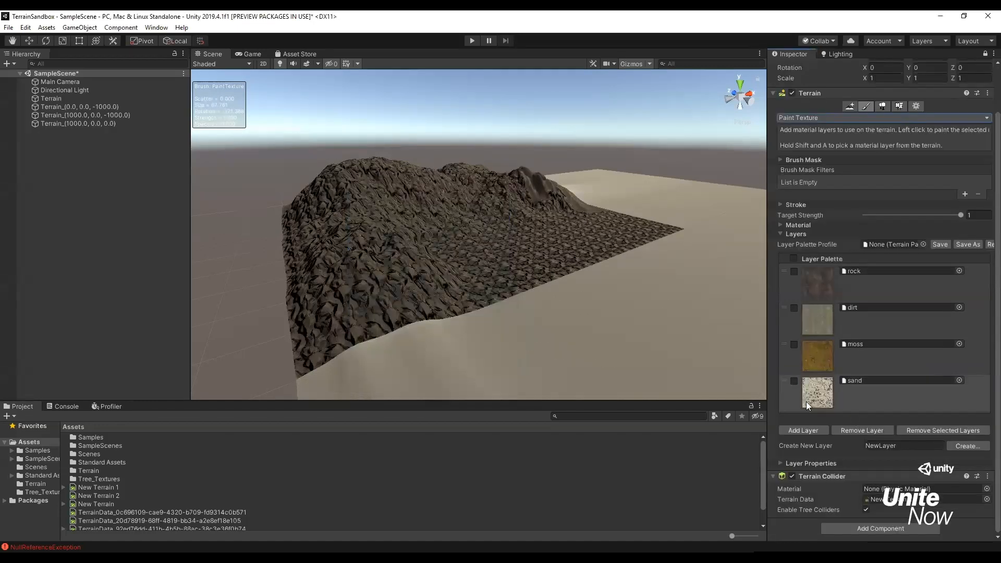
{"action": "left_click", "coordinate": [803, 430]}
{"action": "left_click", "coordinate": [385, 260]}
{"action": "double_click", "coordinate": [385, 260]}
{"action": "scroll", "coordinate": [813, 406], "scroll_direction": "down", "scroll_amount": 1}
{"action": "left_click", "coordinate": [813, 430]}
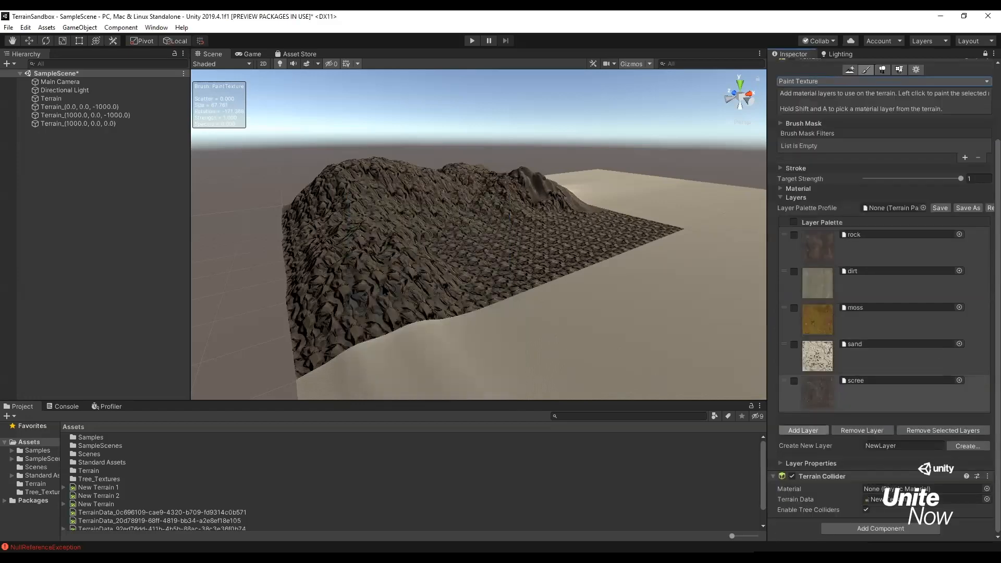
{"action": "left_click", "coordinate": [387, 269]}
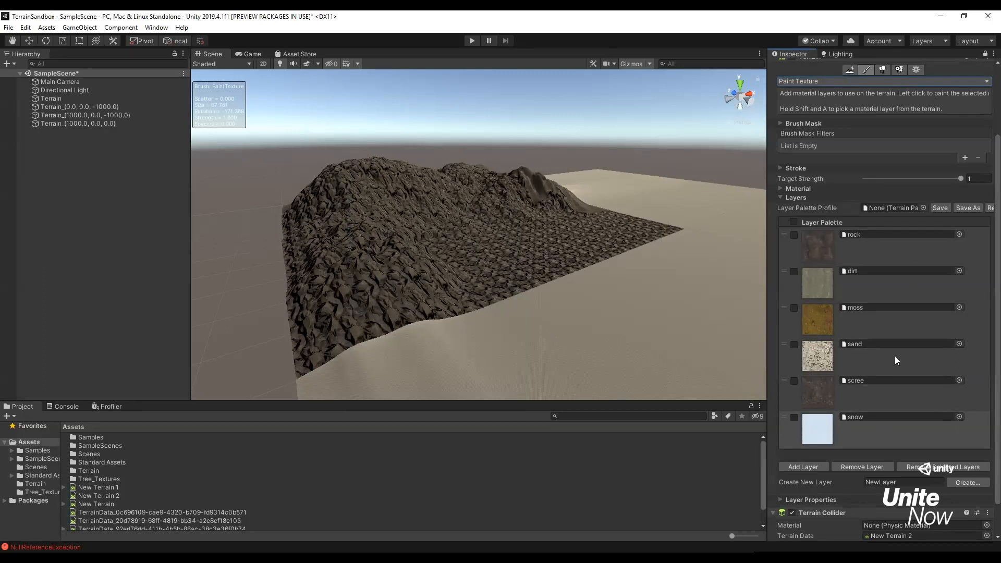
Select the sand layer and paint it over the flat plain at the foot of the mountains, up to the neighbor terrain
{"action": "left_click_drag", "start_coordinate": [540, 265], "coordinate": [471, 265], "text": "alt"}
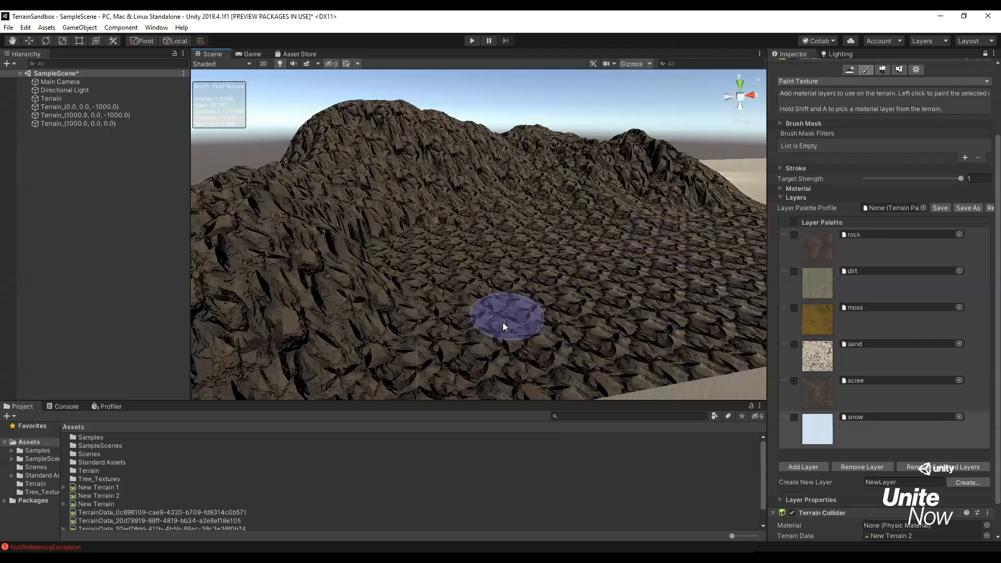
{"action": "left_click", "coordinate": [794, 344]}
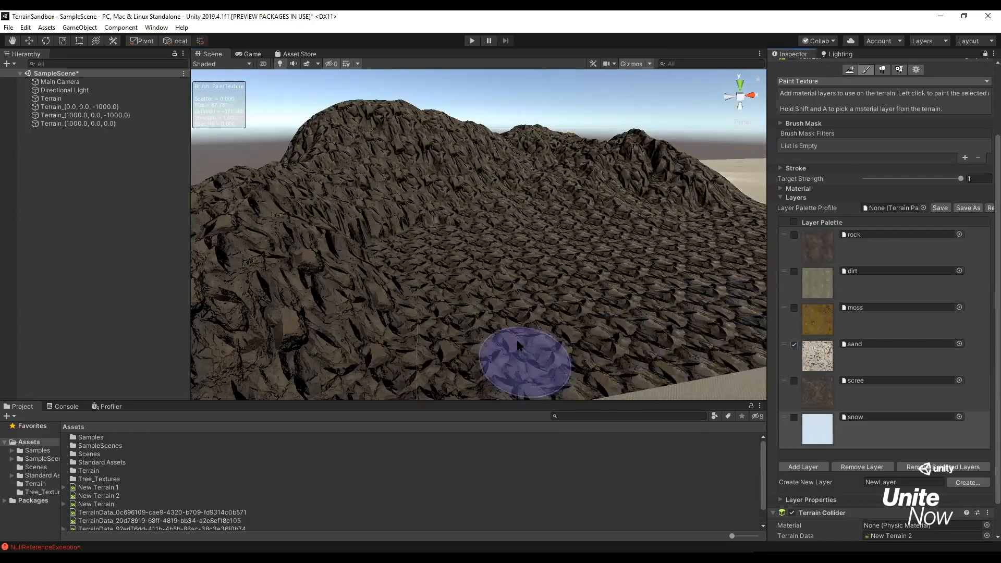
{"action": "mouse_move", "coordinate": [476, 363]}
{"action": "left_mouse_down"}
{"action": "mouse_move", "coordinate": [469, 352]}
{"action": "mouse_move", "coordinate": [519, 260]}
{"action": "mouse_move", "coordinate": [551, 229]}
{"action": "mouse_move", "coordinate": [589, 220]}
{"action": "mouse_move", "coordinate": [555, 323]}
{"action": "mouse_move", "coordinate": [578, 357]}
{"action": "mouse_move", "coordinate": [645, 287]}
{"action": "mouse_move", "coordinate": [656, 230]}
{"action": "mouse_move", "coordinate": [703, 241]}
{"action": "mouse_move", "coordinate": [711, 335]}
{"action": "mouse_move", "coordinate": [605, 391]}
{"action": "mouse_move", "coordinate": [680, 369]}
{"action": "mouse_move", "coordinate": [598, 268]}
{"action": "left_mouse_up"}
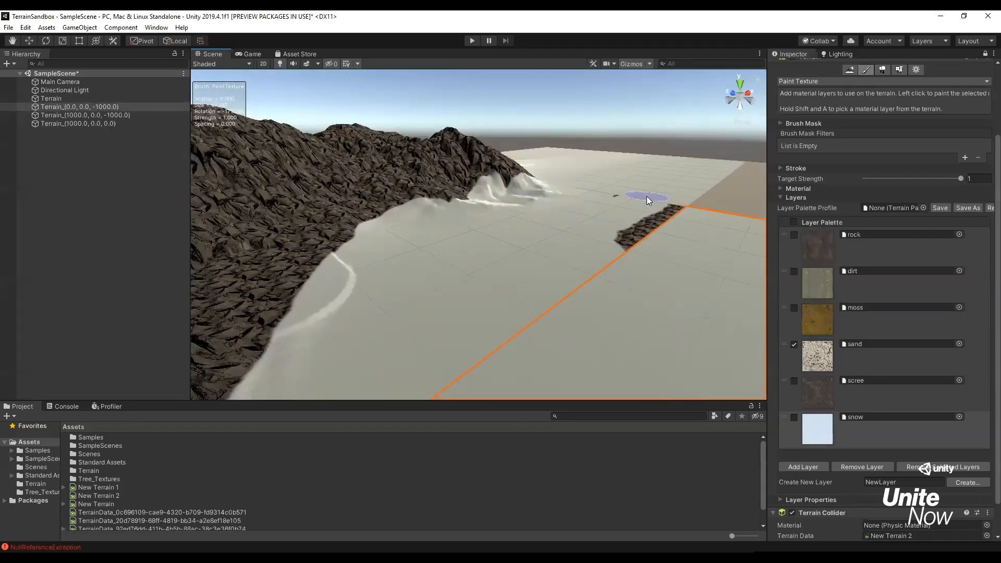
{"action": "mouse_move", "coordinate": [638, 191]}
{"action": "left_mouse_down"}
{"action": "mouse_move", "coordinate": [666, 213]}
{"action": "mouse_move", "coordinate": [699, 197]}
{"action": "left_mouse_up"}
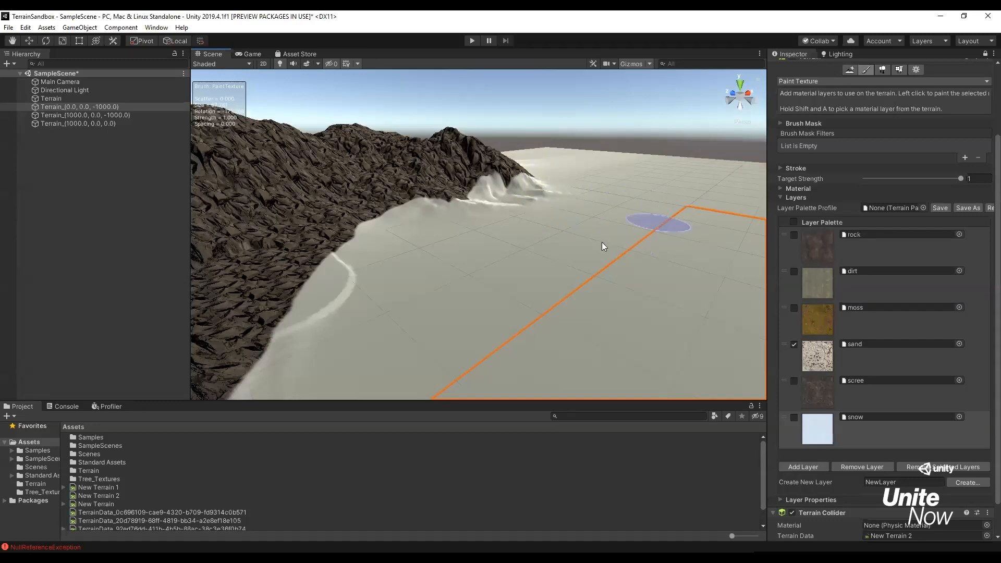
Tick the snow layer instead of sand, but paint a first patch of the scree layer on the mountain peak
{"action": "mouse_move", "coordinate": [509, 362]}
{"action": "left_mouse_down", "text": "alt"}
{"action": "mouse_move", "coordinate": [637, 320]}
{"action": "mouse_move", "coordinate": [378, 384]}
{"action": "left_mouse_up", "text": "alt"}
{"action": "left_click", "coordinate": [789, 400]}
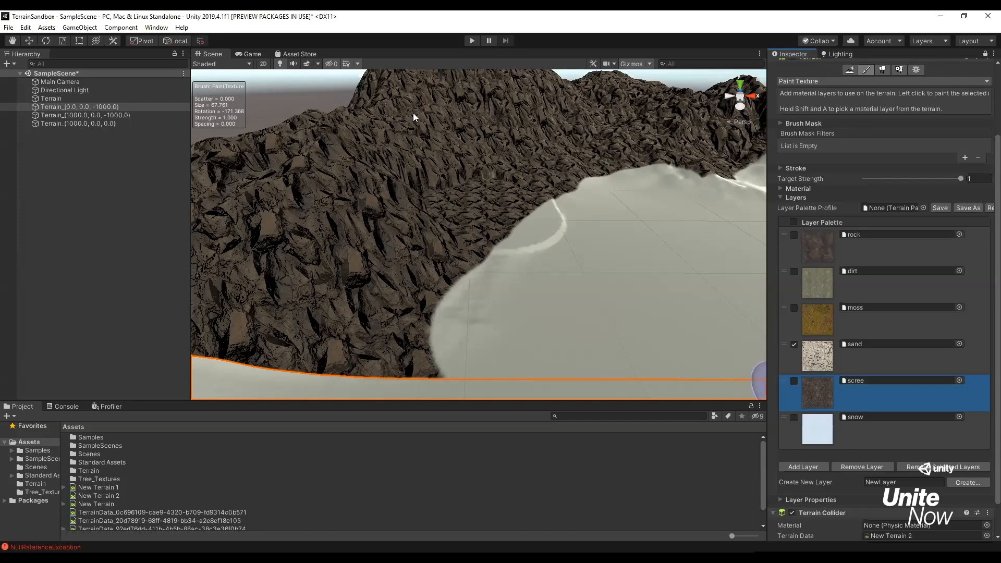
{"action": "left_click", "coordinate": [795, 418]}
{"action": "left_click", "coordinate": [794, 345]}
{"action": "right_click_drag", "start_coordinate": [559, 286], "coordinate": [517, 211]}
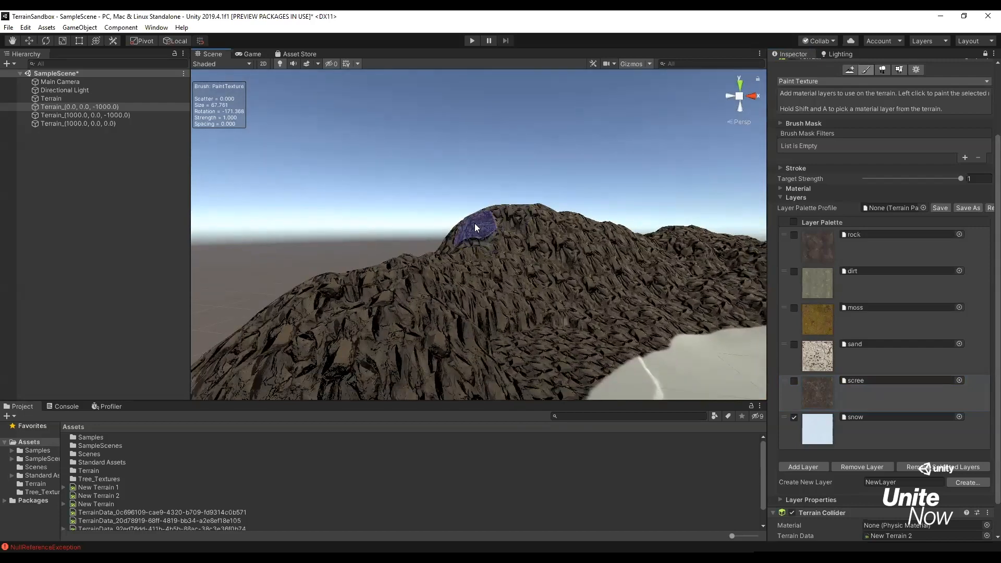
{"action": "left_click", "coordinate": [489, 220]}
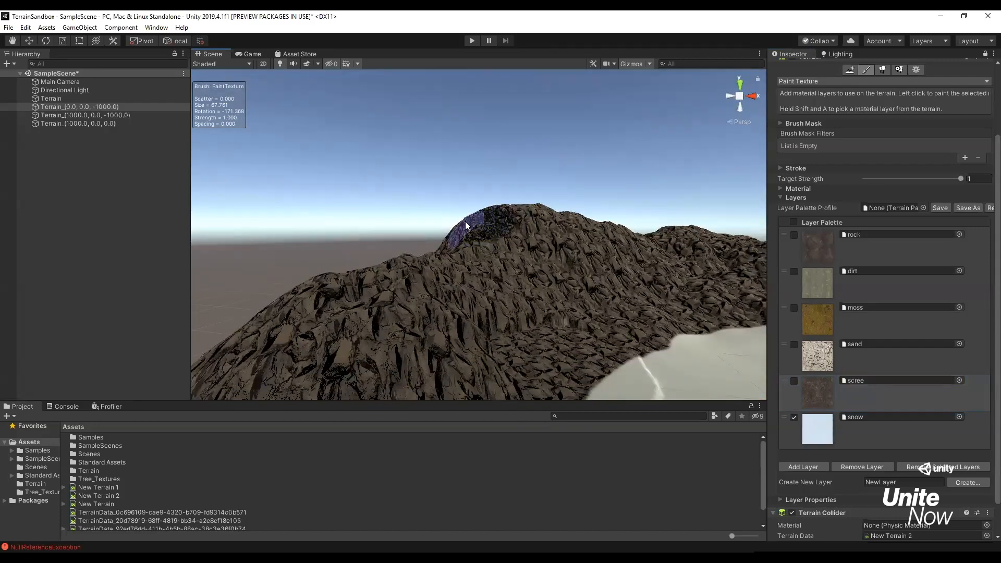
Select the snow layer and paint it over the mountain peak
{"action": "left_click", "coordinate": [871, 441]}
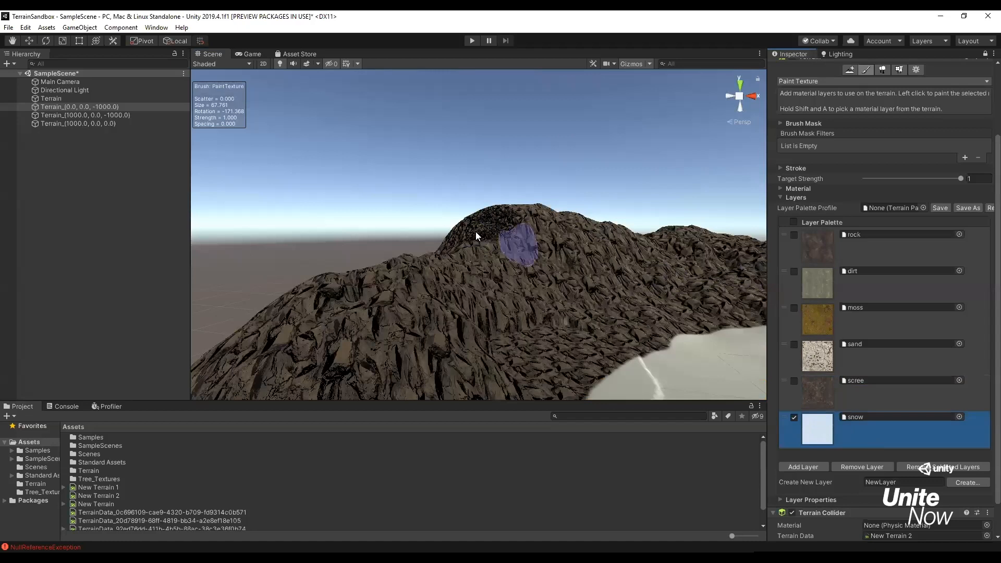
{"action": "left_click", "coordinate": [478, 234]}
{"action": "left_click_drag", "start_coordinate": [461, 227], "coordinate": [551, 205]}
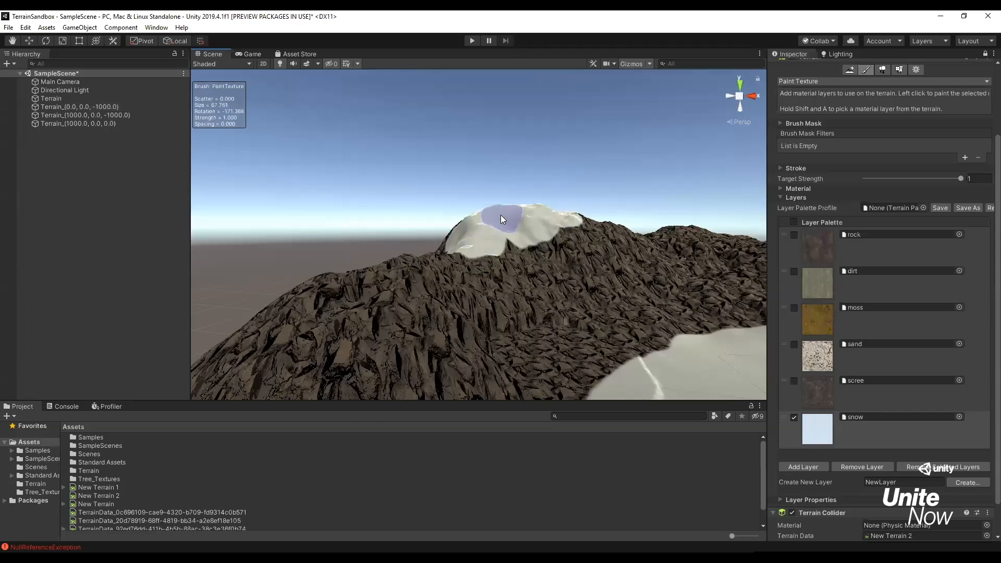
Undo the snow strokes on the mountain peak
{"action": "key", "text": "ctrl+z"}
{"action": "key", "text": "ctrl+z"}
{"action": "key", "text": "ctrl+z"}
{"action": "key", "text": "ctrl+z"}
{"action": "key", "text": "ctrl+z"}
{"action": "key", "text": "ctrl+z"}
Choose the builtin_brush_4 brush mask and paint snow over the peaks and ridge, enlarging the brush to about 129
{"action": "scroll", "coordinate": [817, 184], "scroll_direction": "up", "scroll_amount": 3}
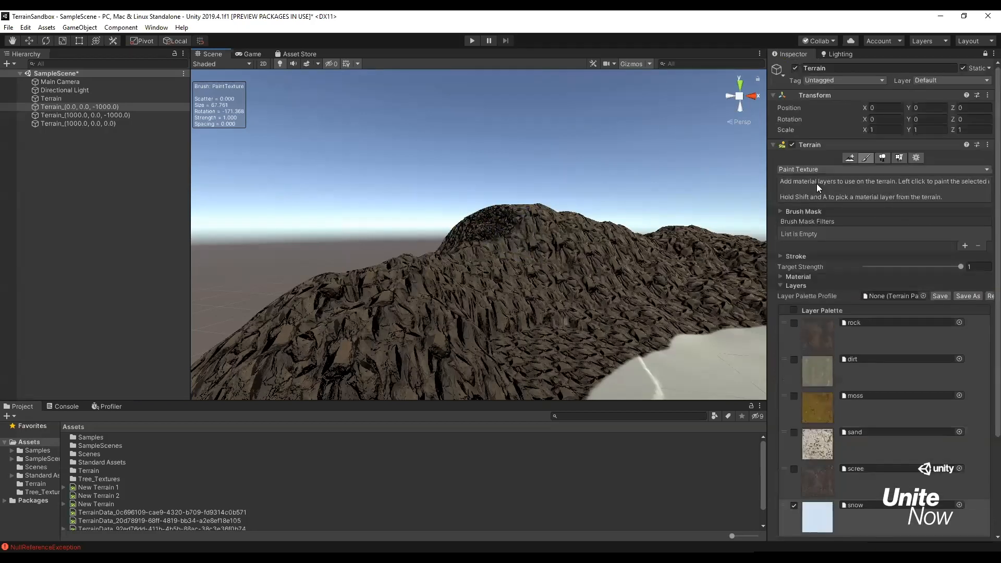
{"action": "left_click", "coordinate": [782, 212]}
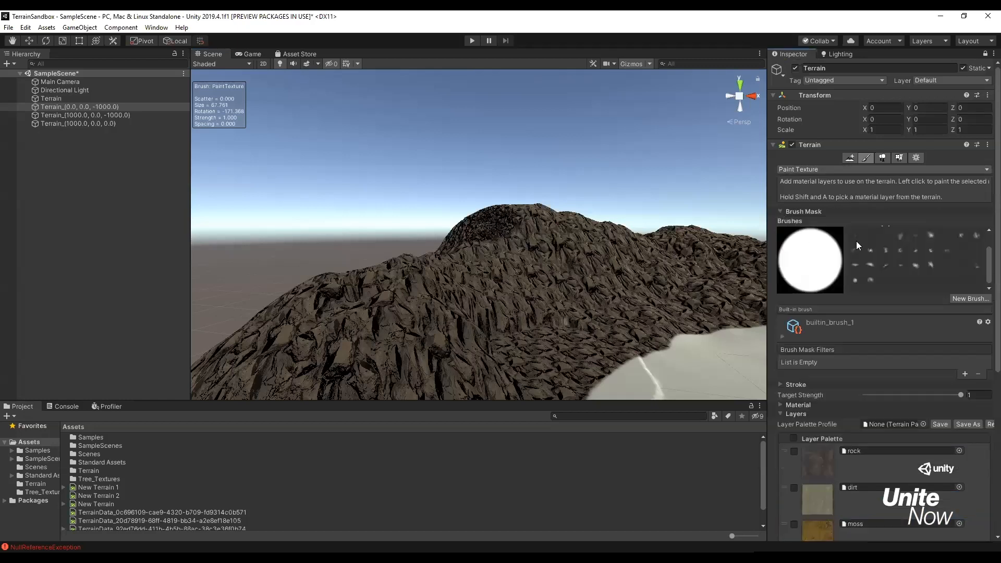
{"action": "left_click", "coordinate": [902, 237]}
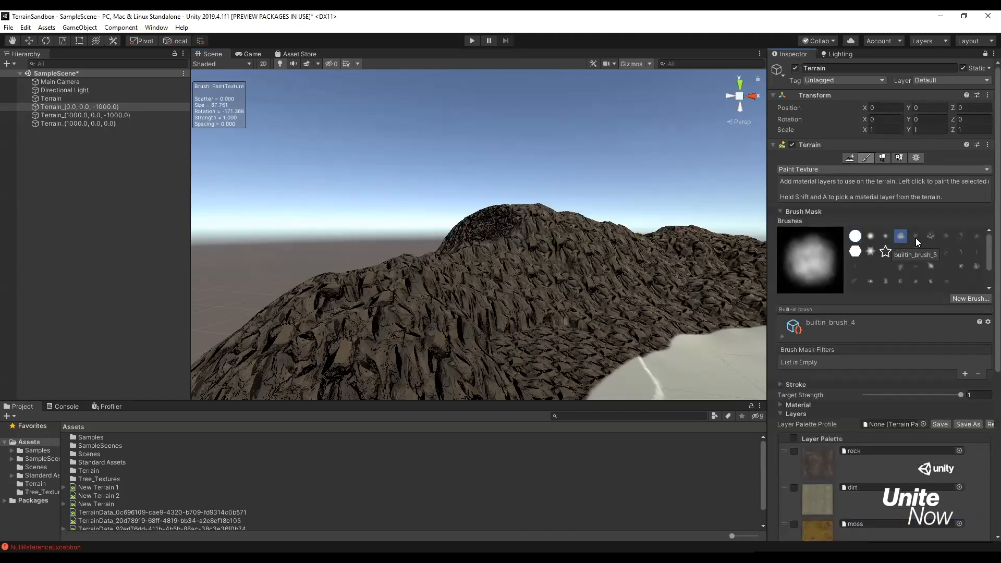
{"action": "mouse_move", "coordinate": [477, 232]}
{"action": "left_mouse_down"}
{"action": "mouse_move", "coordinate": [524, 220]}
{"action": "mouse_move", "coordinate": [461, 226]}
{"action": "mouse_move", "coordinate": [550, 208]}
{"action": "mouse_move", "coordinate": [537, 209]}
{"action": "mouse_move", "coordinate": [577, 218]}
{"action": "mouse_move", "coordinate": [455, 230]}
{"action": "mouse_move", "coordinate": [501, 235]}
{"action": "mouse_move", "coordinate": [461, 249]}
{"action": "mouse_move", "coordinate": [678, 235]}
{"action": "mouse_move", "coordinate": [599, 240]}
{"action": "mouse_move", "coordinate": [634, 268]}
{"action": "mouse_move", "coordinate": [644, 265]}
{"action": "mouse_move", "coordinate": [550, 249]}
{"action": "left_mouse_up"}
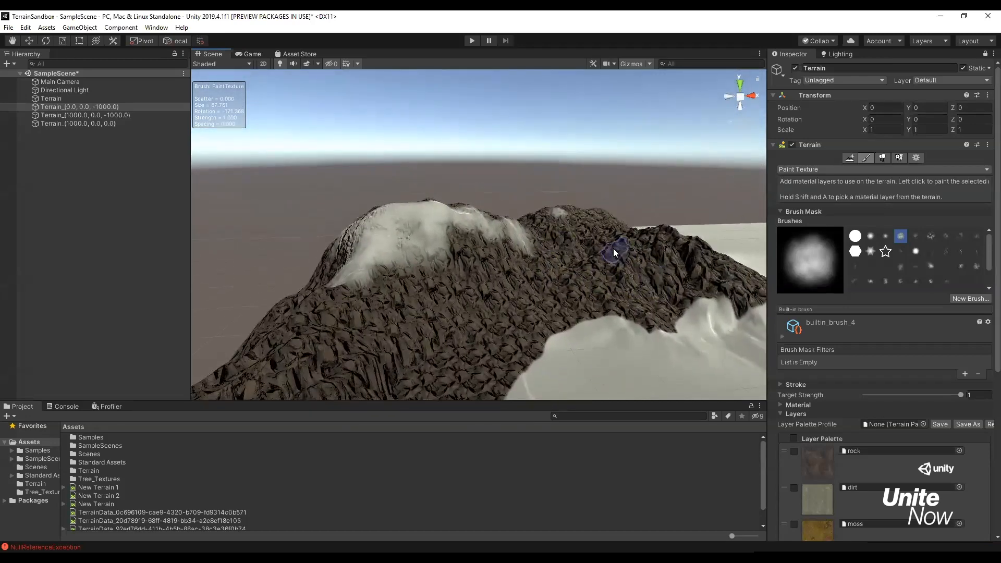
{"action": "mouse_move", "coordinate": [628, 250]}
{"action": "left_mouse_down"}
{"action": "mouse_move", "coordinate": [664, 241]}
{"action": "mouse_move", "coordinate": [549, 220]}
{"action": "mouse_move", "coordinate": [371, 244]}
{"action": "mouse_move", "coordinate": [338, 265]}
{"action": "mouse_move", "coordinate": [299, 323]}
{"action": "left_mouse_up"}
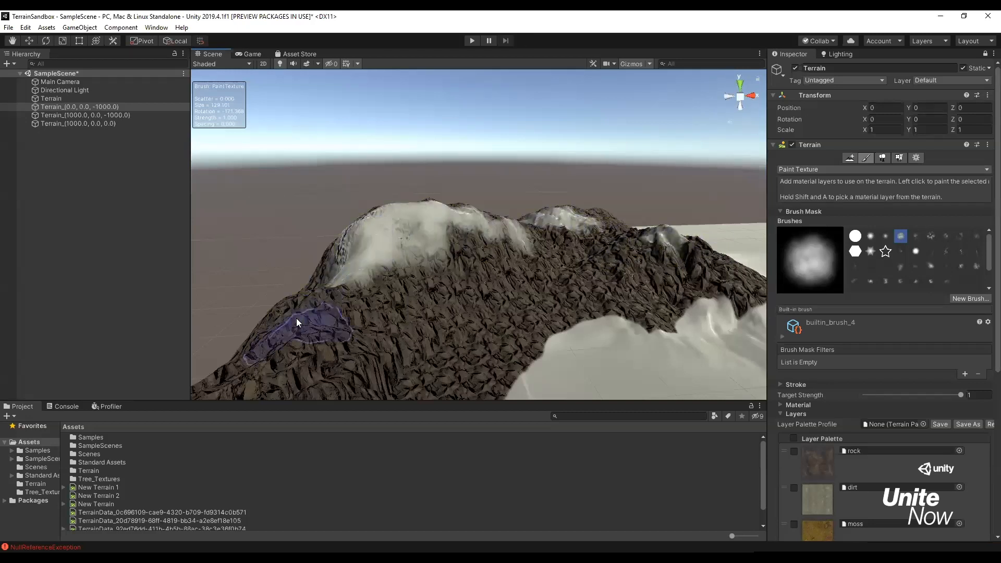
Switch the brush mask to builtin_brush_6 and paint more snow down the ridge below the main peak
{"action": "left_click", "coordinate": [928, 237]}
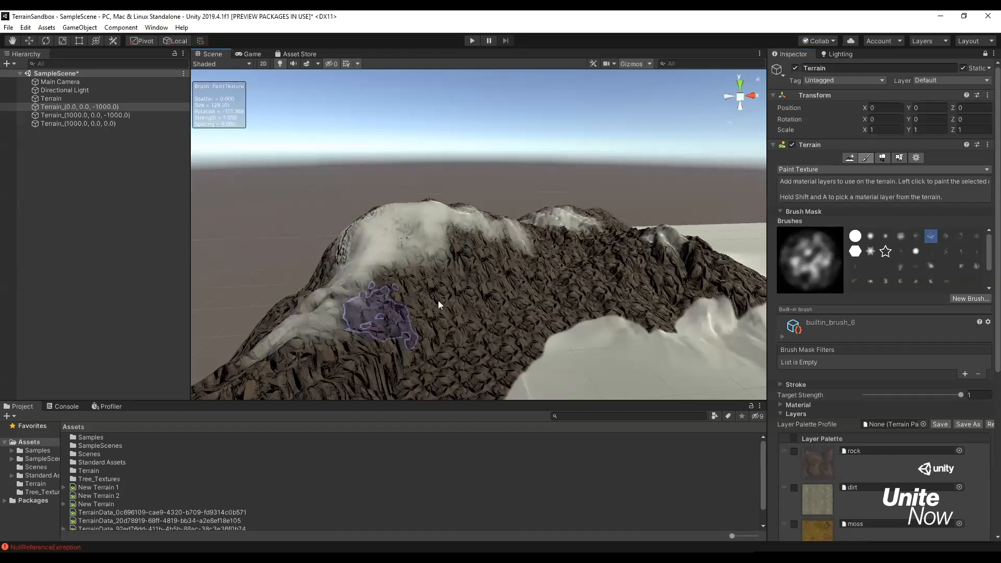
{"action": "left_click_drag", "start_coordinate": [432, 308], "coordinate": [375, 324], "text": "alt"}
{"action": "right_click_drag", "start_coordinate": [374, 325], "coordinate": [334, 341]}
{"action": "mouse_move", "coordinate": [431, 280]}
{"action": "left_mouse_down"}
{"action": "mouse_move", "coordinate": [378, 327]}
{"action": "mouse_move", "coordinate": [510, 224]}
{"action": "mouse_move", "coordinate": [615, 165]}
{"action": "left_mouse_up"}
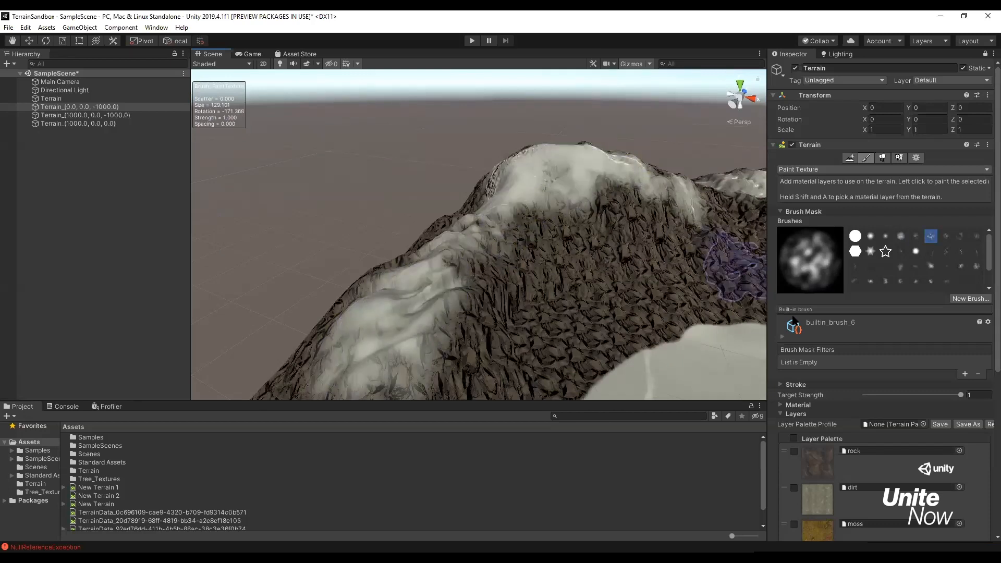
Select the dirt layer and paint it along the foot of the mountains, up the lower slopes and in patches over the sand
{"action": "scroll", "coordinate": [821, 335], "scroll_direction": "down", "scroll_amount": 5}
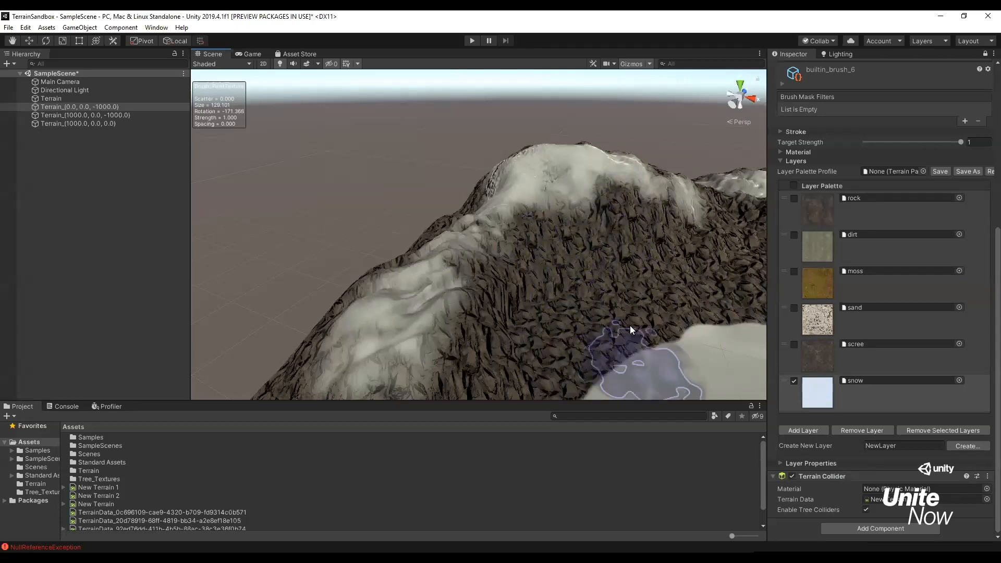
{"action": "left_click", "coordinate": [845, 245]}
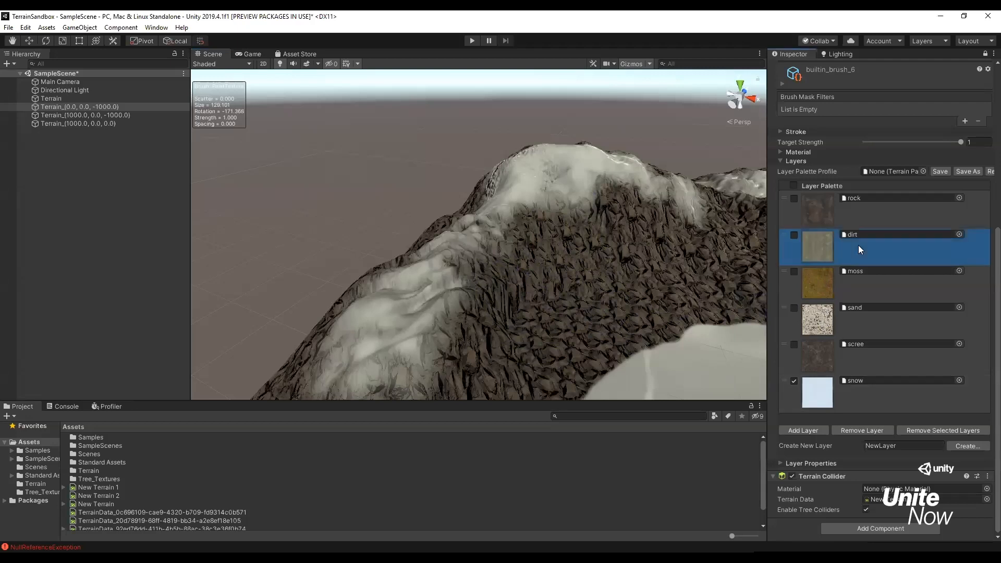
{"action": "mouse_move", "coordinate": [575, 348]}
{"action": "left_mouse_down"}
{"action": "mouse_move", "coordinate": [561, 351]}
{"action": "mouse_move", "coordinate": [547, 337]}
{"action": "mouse_move", "coordinate": [612, 322]}
{"action": "mouse_move", "coordinate": [578, 343]}
{"action": "mouse_move", "coordinate": [569, 367]}
{"action": "mouse_move", "coordinate": [650, 318]}
{"action": "mouse_move", "coordinate": [614, 347]}
{"action": "mouse_move", "coordinate": [755, 376]}
{"action": "mouse_move", "coordinate": [464, 247]}
{"action": "left_mouse_up"}
{"action": "mouse_move", "coordinate": [490, 214]}
{"action": "left_mouse_down"}
{"action": "mouse_move", "coordinate": [524, 206]}
{"action": "mouse_move", "coordinate": [470, 225]}
{"action": "mouse_move", "coordinate": [436, 305]}
{"action": "mouse_move", "coordinate": [573, 350]}
{"action": "mouse_move", "coordinate": [610, 240]}
{"action": "mouse_move", "coordinate": [645, 226]}
{"action": "mouse_move", "coordinate": [637, 297]}
{"action": "mouse_move", "coordinate": [680, 222]}
{"action": "mouse_move", "coordinate": [578, 179]}
{"action": "mouse_move", "coordinate": [605, 180]}
{"action": "mouse_move", "coordinate": [533, 174]}
{"action": "mouse_move", "coordinate": [557, 183]}
{"action": "mouse_move", "coordinate": [490, 162]}
{"action": "mouse_move", "coordinate": [516, 159]}
{"action": "mouse_move", "coordinate": [491, 177]}
{"action": "left_mouse_up"}
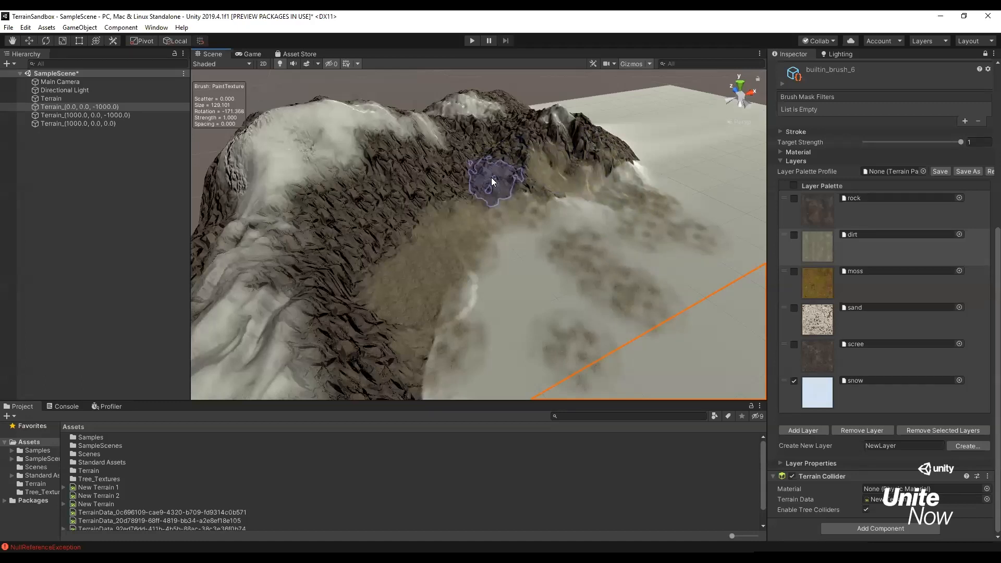
{"action": "mouse_move", "coordinate": [364, 364]}
{"action": "left_mouse_down"}
{"action": "mouse_move", "coordinate": [324, 291]}
{"action": "mouse_move", "coordinate": [346, 235]}
{"action": "mouse_move", "coordinate": [404, 182]}
{"action": "mouse_move", "coordinate": [508, 163]}
{"action": "left_mouse_up"}
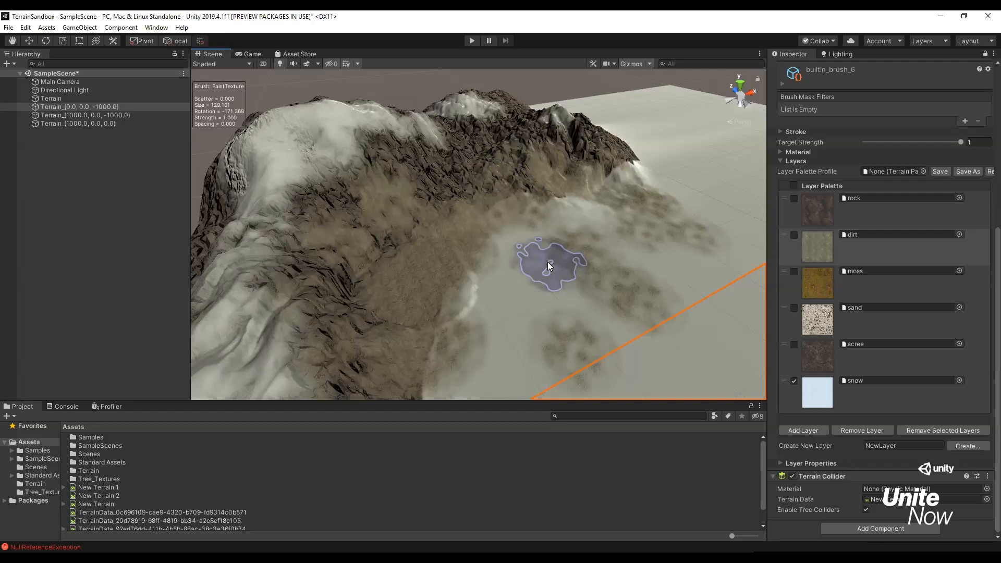
{"action": "right_click_drag", "start_coordinate": [471, 324], "coordinate": [453, 351]}
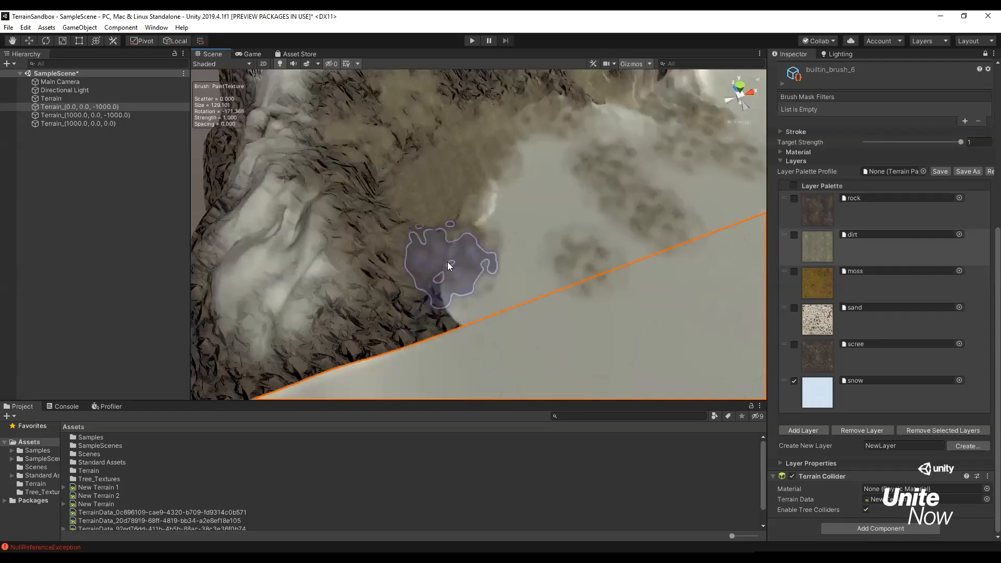
{"action": "mouse_move", "coordinate": [447, 307]}
{"action": "left_mouse_down"}
{"action": "mouse_move", "coordinate": [441, 291]}
{"action": "mouse_move", "coordinate": [444, 319]}
{"action": "mouse_move", "coordinate": [486, 332]}
{"action": "mouse_move", "coordinate": [526, 229]}
{"action": "mouse_move", "coordinate": [518, 216]}
{"action": "mouse_move", "coordinate": [551, 166]}
{"action": "mouse_move", "coordinate": [588, 221]}
{"action": "mouse_move", "coordinate": [731, 301]}
{"action": "left_mouse_up"}
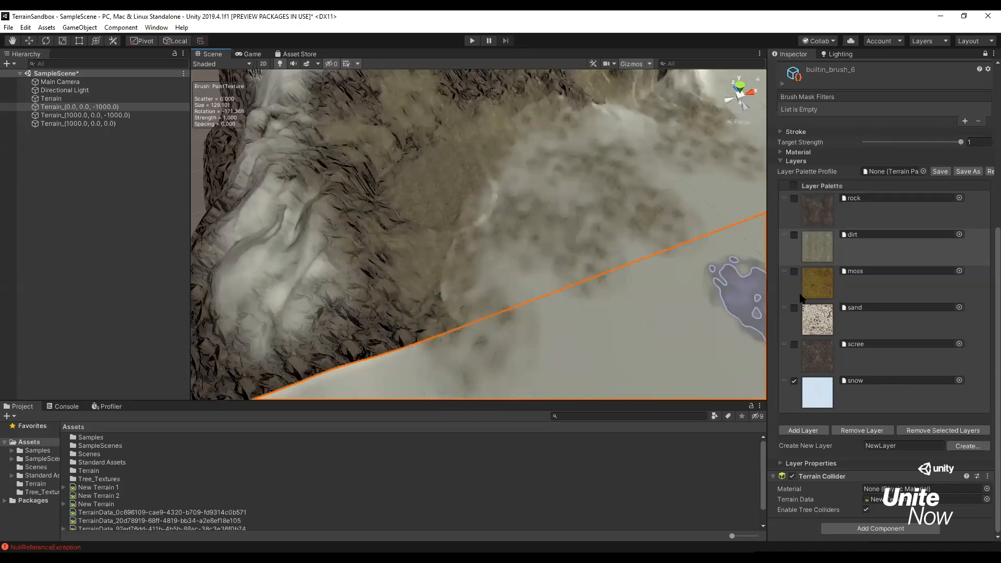
Select the moss layer and paint it over the dirt-patched sand plain enclosed by the mountains
{"action": "left_click", "coordinate": [870, 283]}
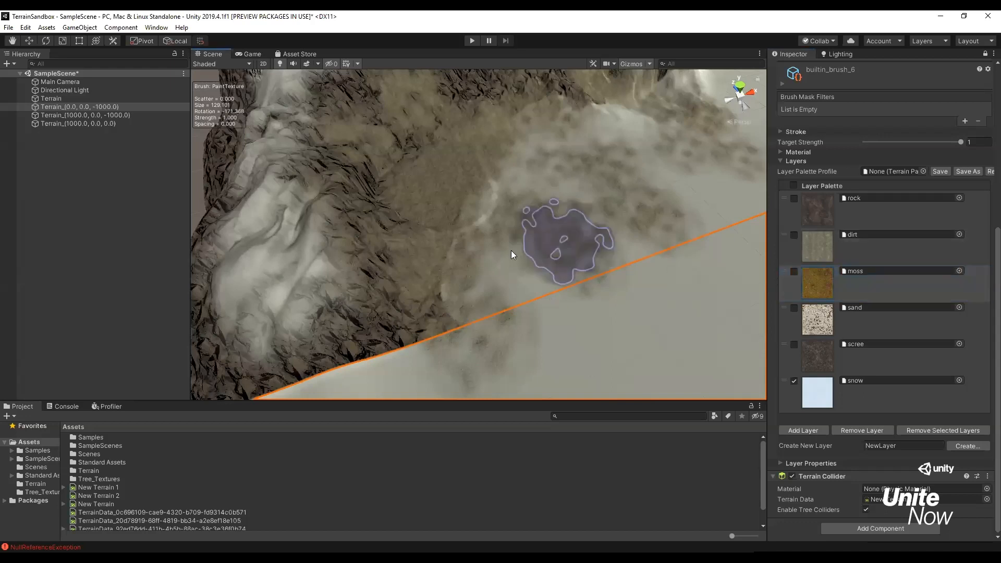
{"action": "mouse_move", "coordinate": [496, 298]}
{"action": "left_mouse_down"}
{"action": "mouse_move", "coordinate": [558, 142]}
{"action": "mouse_move", "coordinate": [639, 157]}
{"action": "mouse_move", "coordinate": [652, 217]}
{"action": "mouse_move", "coordinate": [658, 203]}
{"action": "mouse_move", "coordinate": [570, 197]}
{"action": "mouse_move", "coordinate": [512, 155]}
{"action": "left_mouse_up"}
{"action": "right_click_drag", "start_coordinate": [511, 154], "coordinate": [512, 150]}
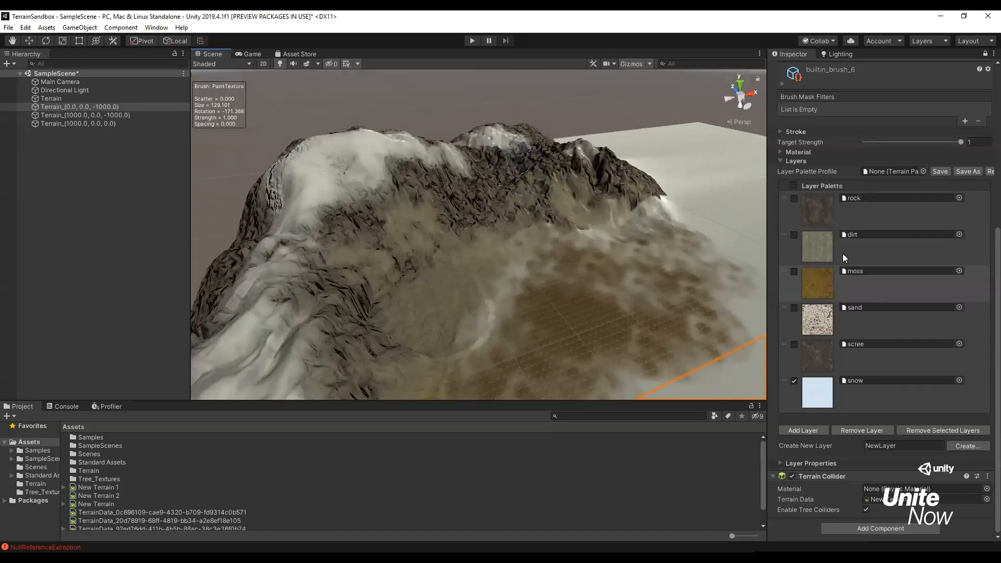
Select the scree layer, switch the brush mask to builtin_brush_9, and paint scree across the slopes between the rock and the dirt
{"action": "left_click", "coordinate": [873, 356]}
{"action": "left_click_drag", "start_coordinate": [466, 208], "coordinate": [503, 161]}
{"action": "scroll", "coordinate": [878, 275], "scroll_direction": "up", "scroll_amount": 5}
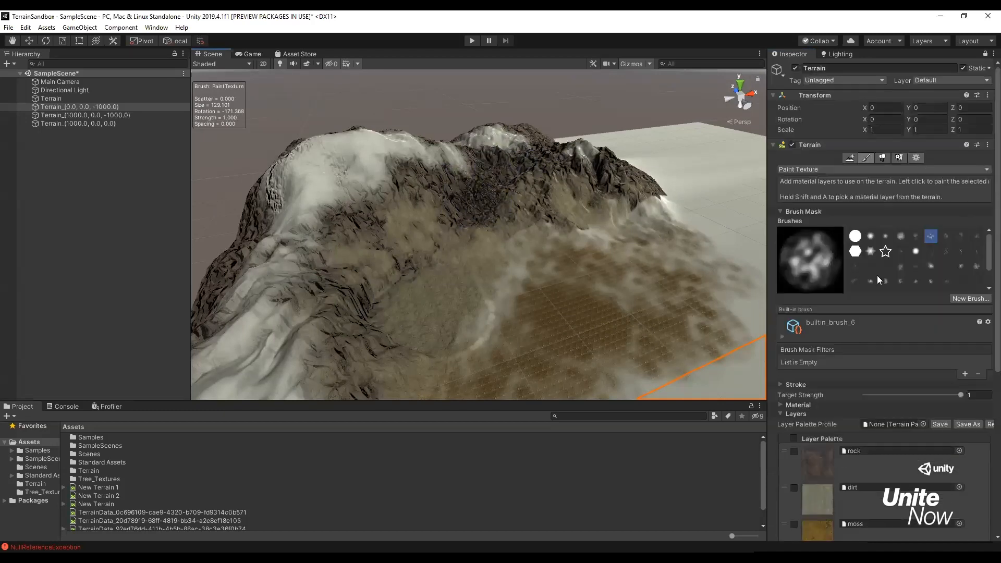
{"action": "left_click", "coordinate": [946, 236]}
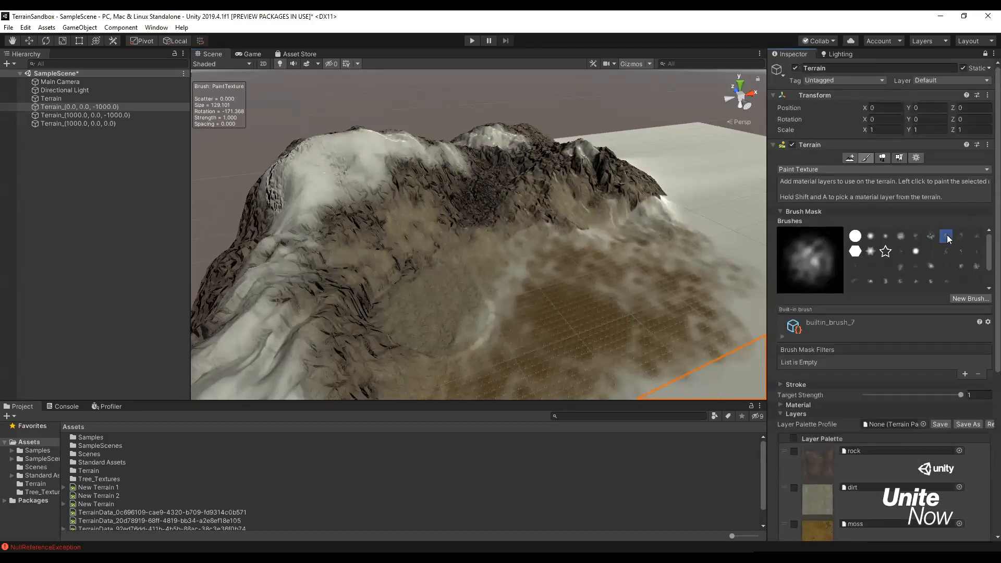
{"action": "left_click", "coordinate": [977, 237]}
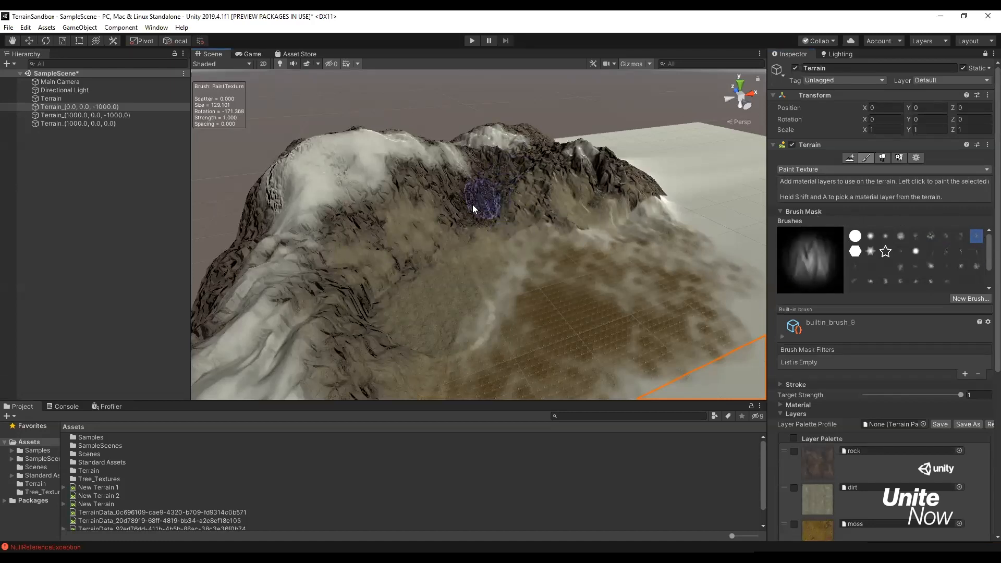
{"action": "mouse_move", "coordinate": [446, 214]}
{"action": "left_mouse_down"}
{"action": "mouse_move", "coordinate": [424, 253]}
{"action": "mouse_move", "coordinate": [338, 305]}
{"action": "mouse_move", "coordinate": [335, 334]}
{"action": "mouse_move", "coordinate": [350, 292]}
{"action": "mouse_move", "coordinate": [446, 224]}
{"action": "mouse_move", "coordinate": [573, 196]}
{"action": "mouse_move", "coordinate": [587, 213]}
{"action": "mouse_move", "coordinate": [560, 224]}
{"action": "mouse_move", "coordinate": [663, 233]}
{"action": "mouse_move", "coordinate": [533, 298]}
{"action": "left_mouse_up"}
{"action": "right_click_drag", "start_coordinate": [518, 291], "coordinate": [540, 329]}
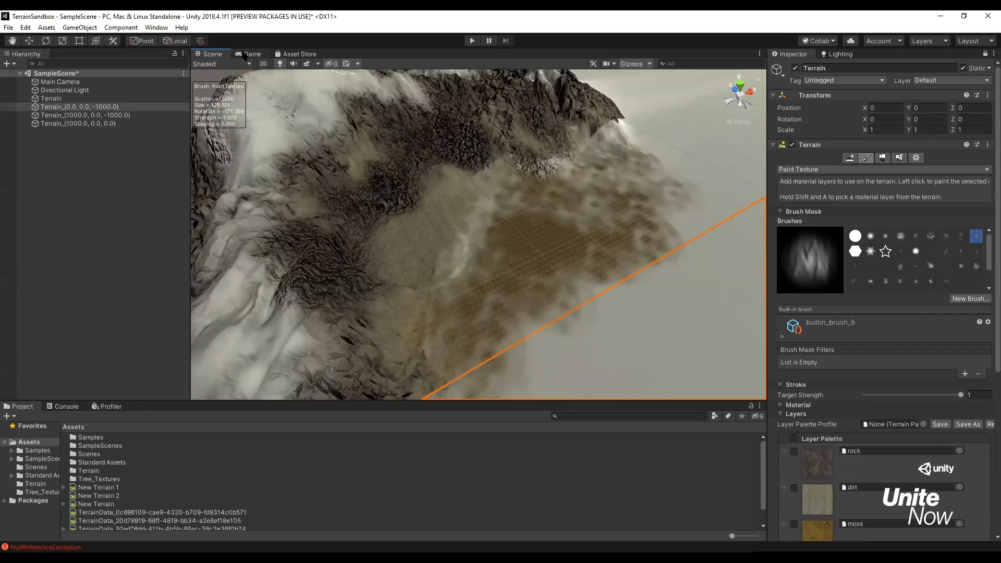
Preview the painted terrain through the game camera and return to the Scene view
{"action": "left_click", "coordinate": [249, 54]}
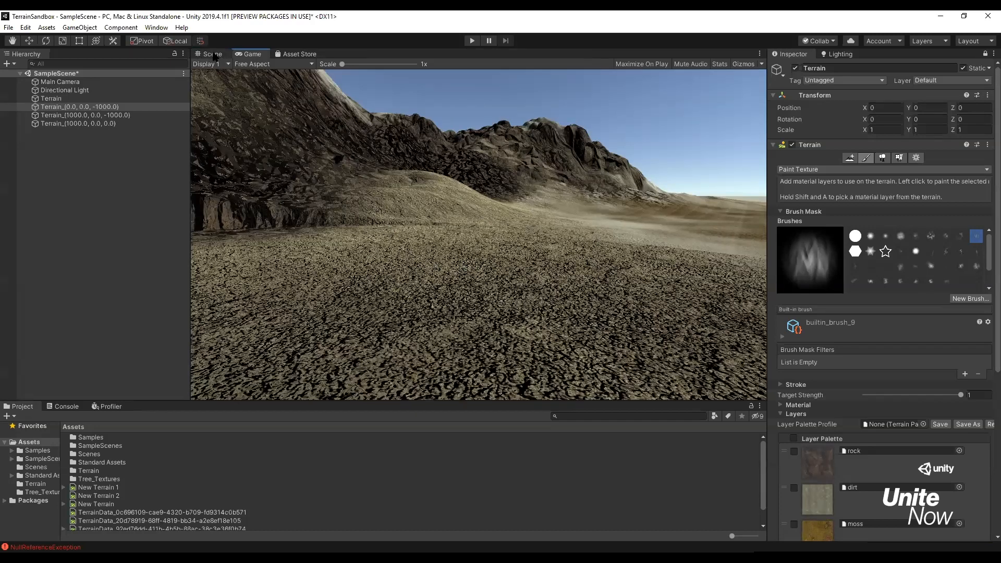
{"action": "left_click", "coordinate": [211, 55]}
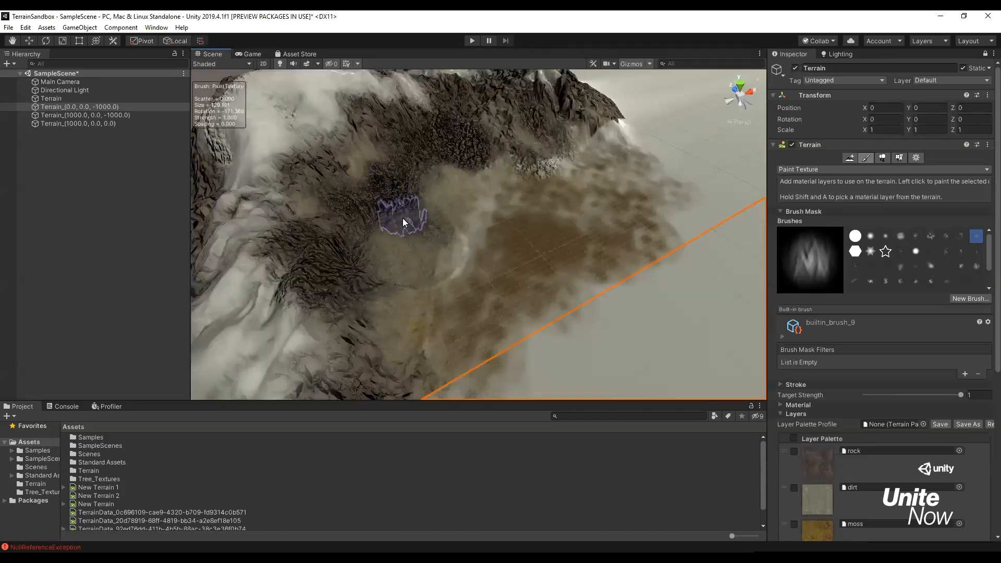
{"action": "left_click", "coordinate": [251, 54]}
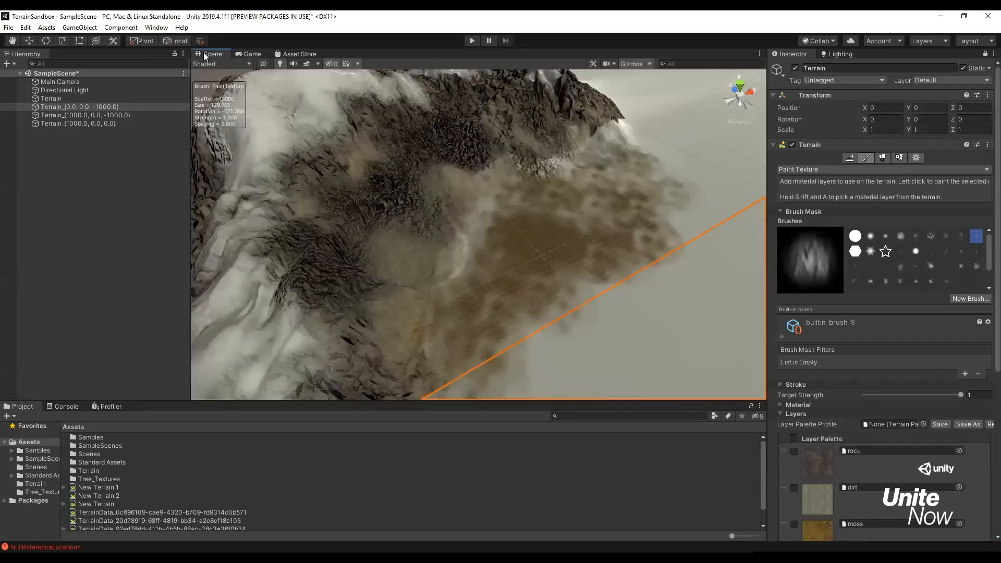
{"action": "left_click", "coordinate": [208, 55]}
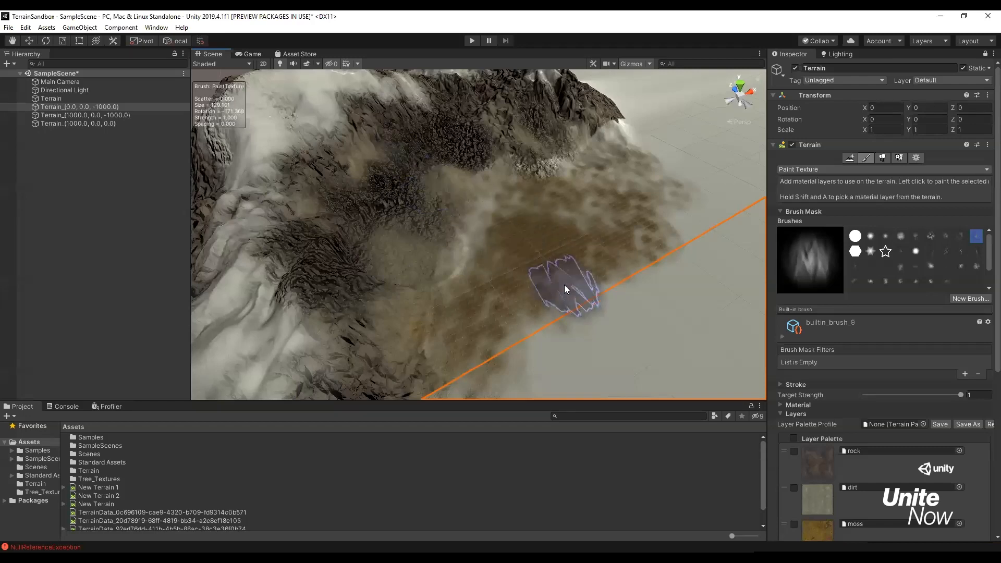
Examine the blended terrain textures from a distance and at ground level, and review the layer palette
{"action": "left_click_drag", "start_coordinate": [554, 309], "coordinate": [505, 293], "text": "alt"}
{"action": "scroll", "coordinate": [505, 293], "scroll_direction": "down", "scroll_amount": 5}
{"action": "scroll", "coordinate": [505, 293], "scroll_direction": "down", "scroll_amount": 2}
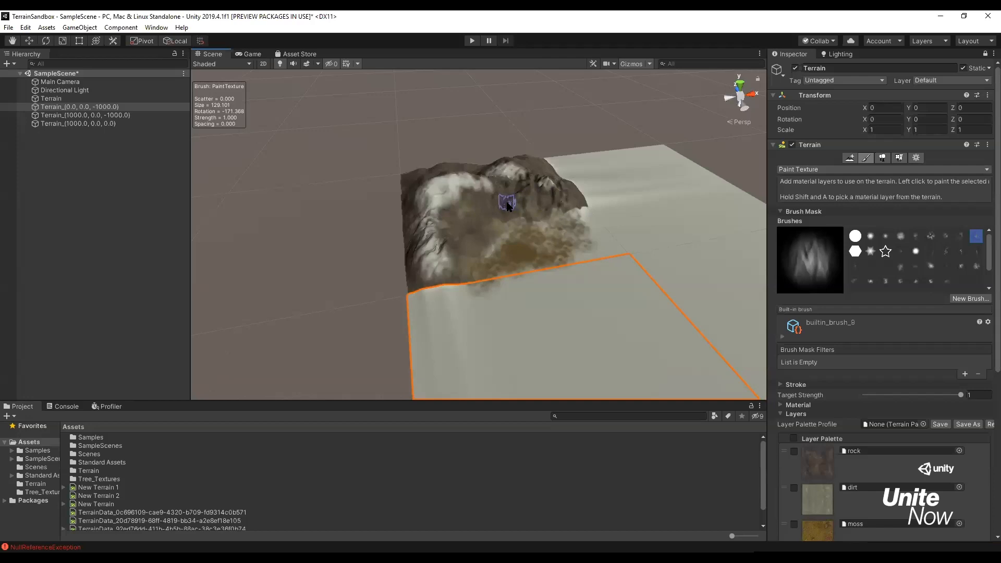
{"action": "scroll", "coordinate": [488, 241], "scroll_direction": "up", "scroll_amount": 4}
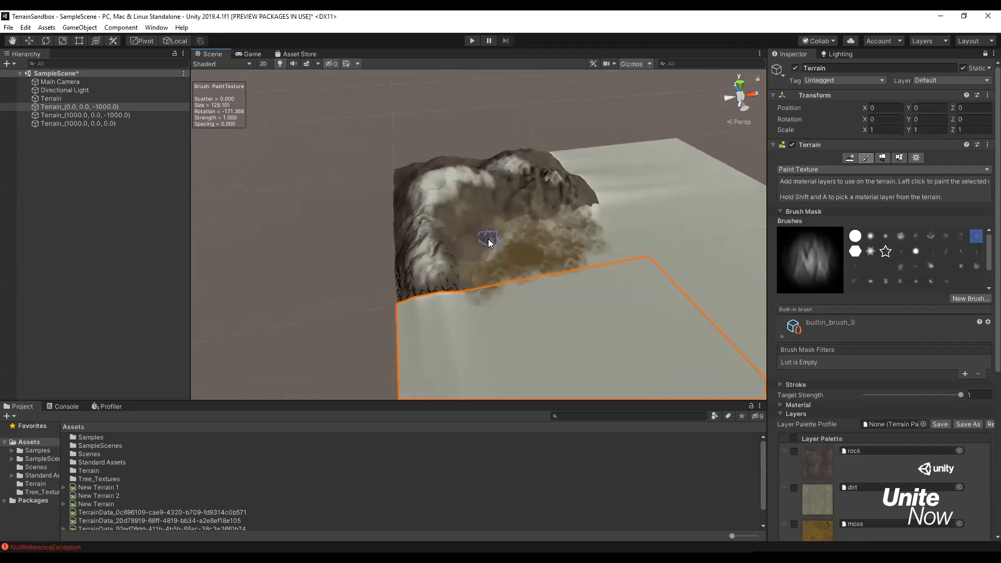
{"action": "scroll", "coordinate": [489, 243], "scroll_direction": "up", "scroll_amount": 6}
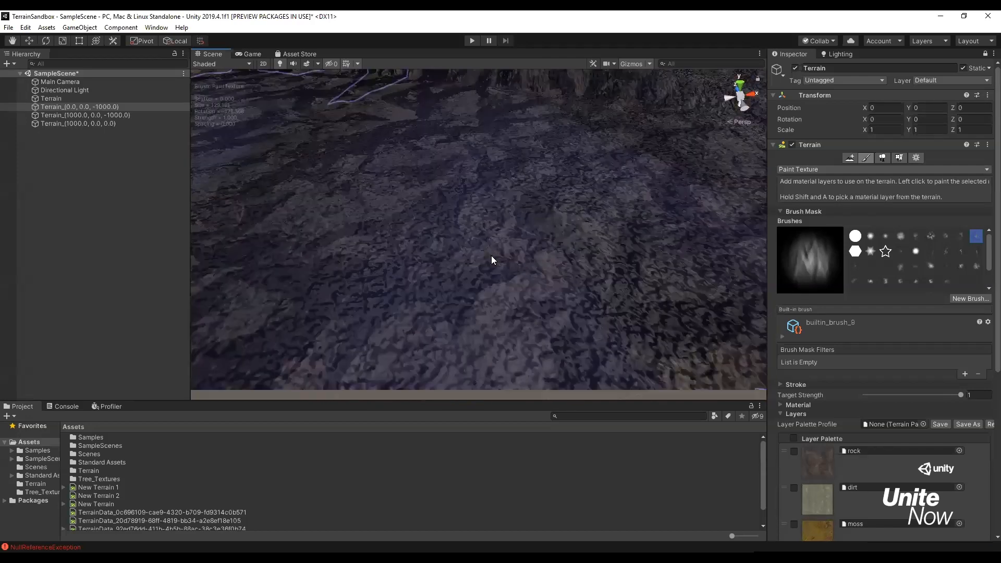
{"action": "left_click_drag", "start_coordinate": [502, 284], "coordinate": [634, 239], "text": "alt"}
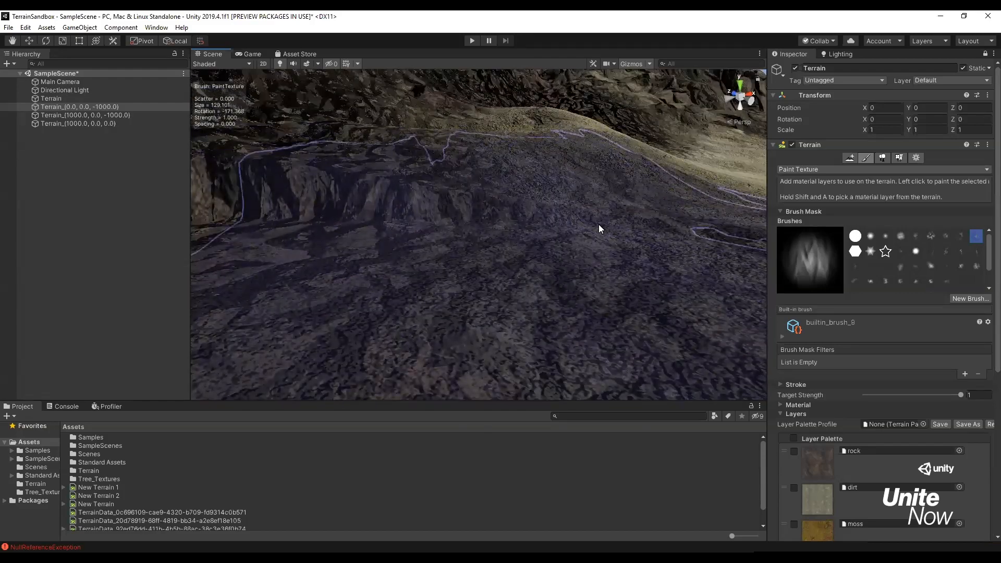
{"action": "scroll", "coordinate": [600, 231], "scroll_direction": "down", "scroll_amount": 8}
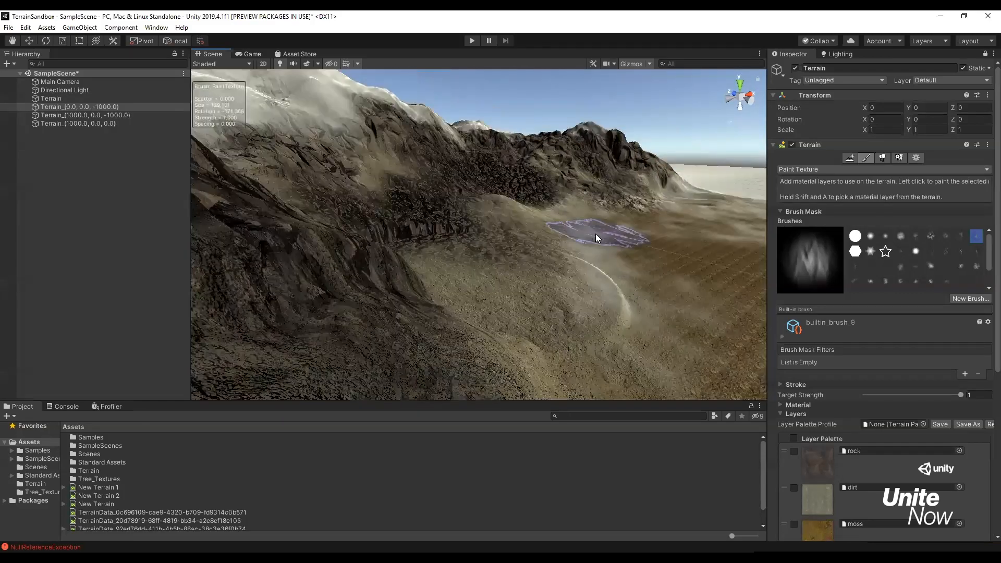
{"action": "scroll", "coordinate": [597, 237], "scroll_direction": "down", "scroll_amount": 2}
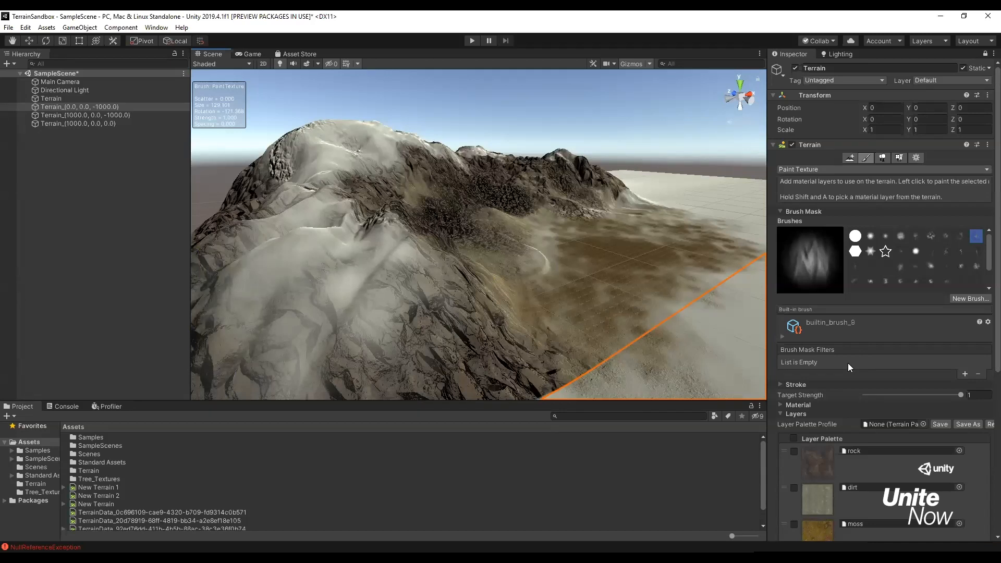
{"action": "scroll", "coordinate": [848, 363], "scroll_direction": "down", "scroll_amount": 6}
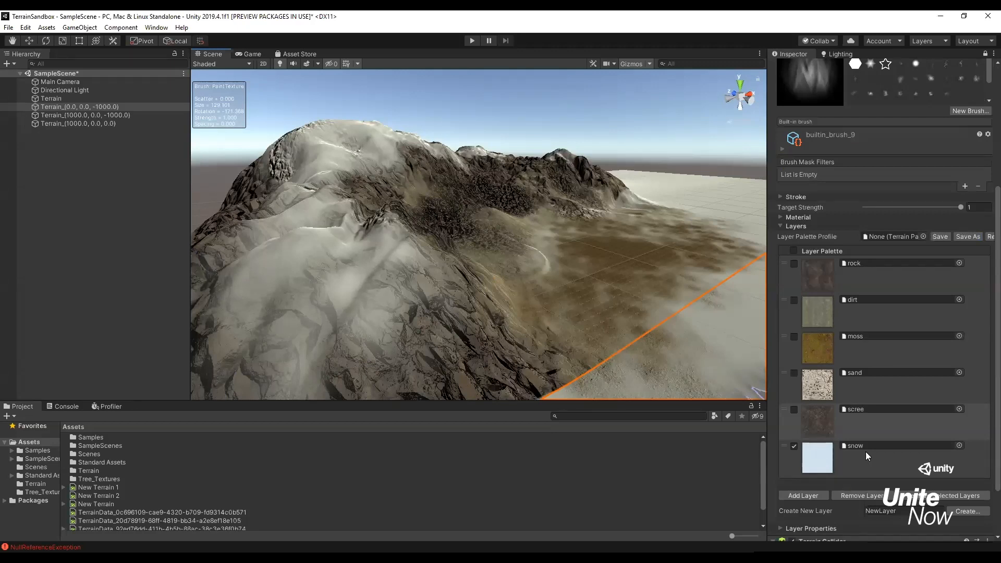
Locate the palette's rock layer asset in the project and inspect its texture maps and tiling settings
{"action": "left_click", "coordinate": [860, 263]}
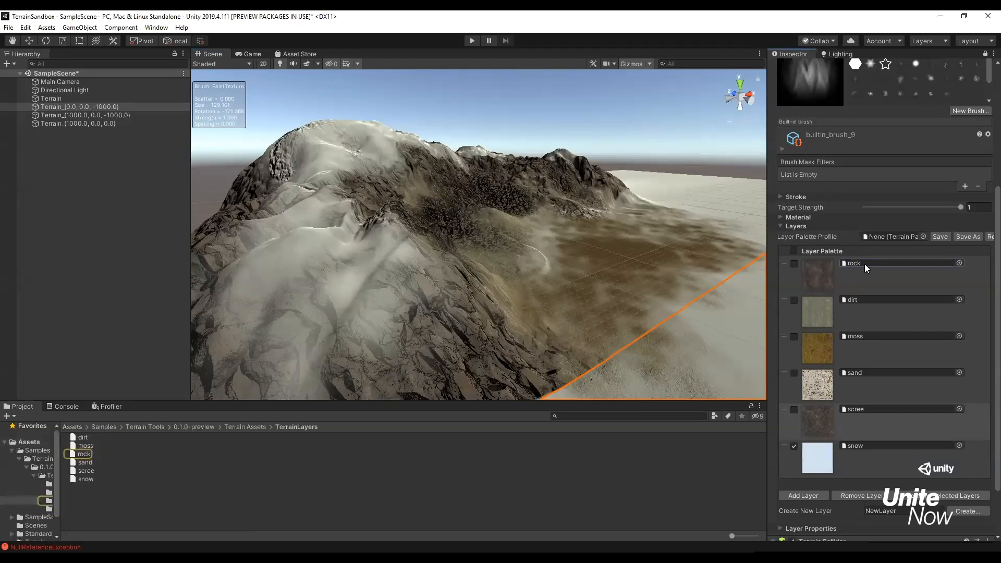
{"action": "left_click", "coordinate": [85, 454]}
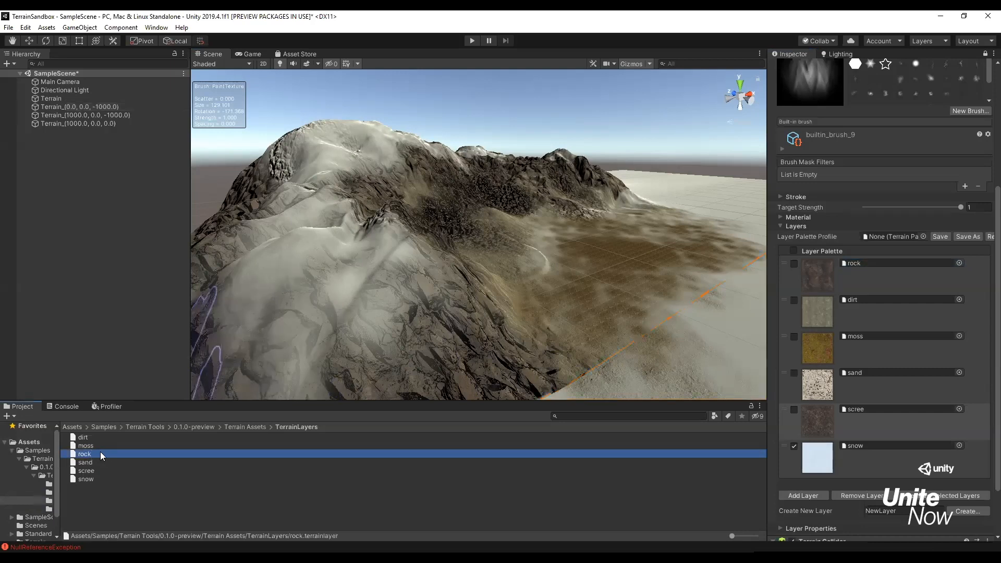
{"action": "left_click", "coordinate": [985, 53]}
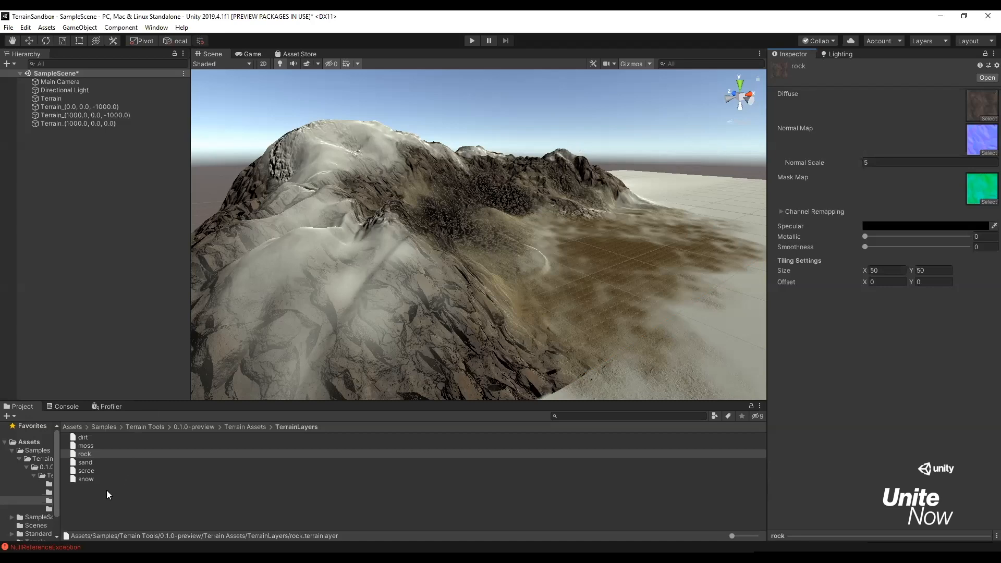
{"action": "right_click", "coordinate": [84, 496]}
{"action": "mouse_move", "coordinate": [171, 240]}
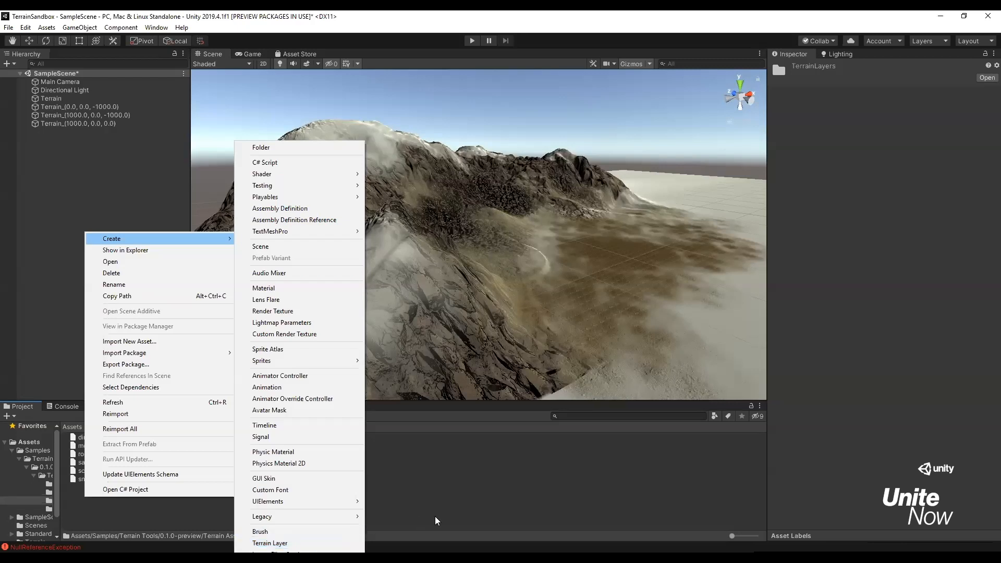
{"action": "left_click", "coordinate": [451, 504]}
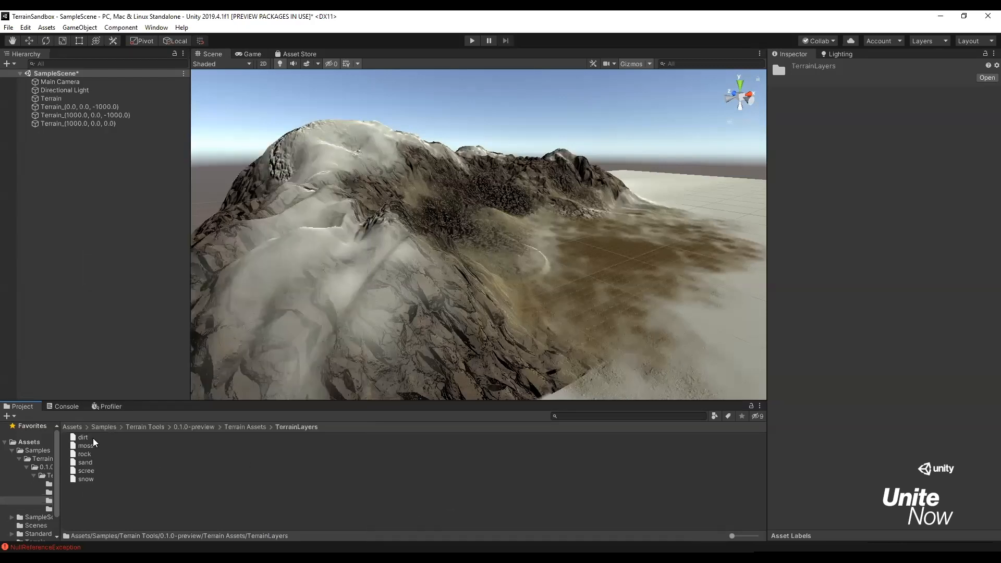
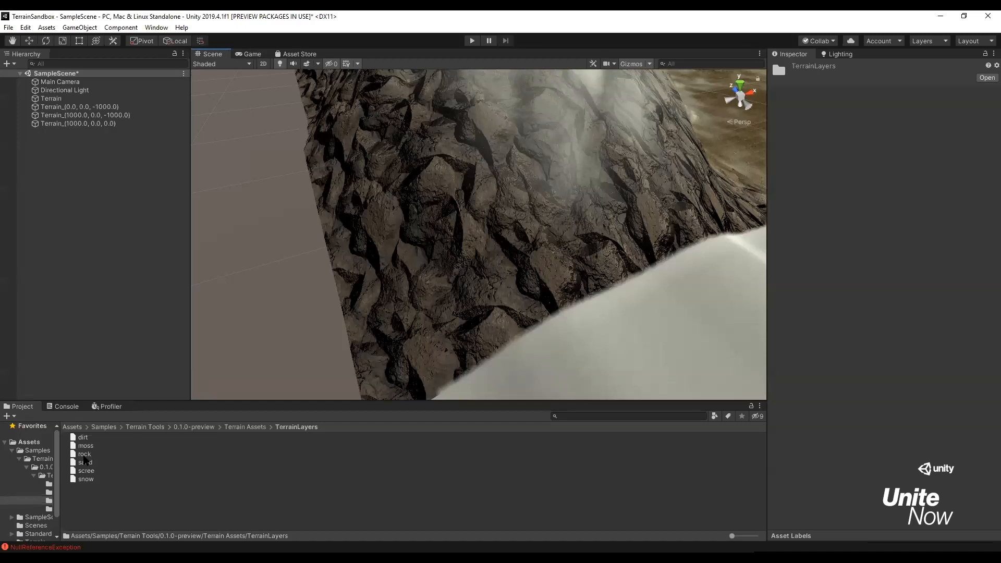
Try a tiling size of 10 by 10 on the rock terrain layer
{"action": "left_click", "coordinate": [85, 457]}
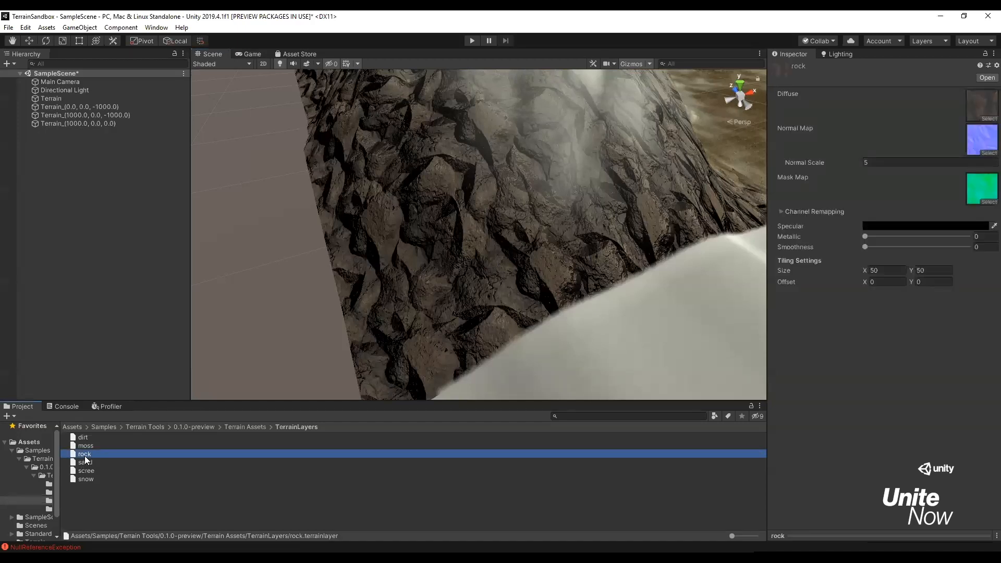
{"action": "left_click", "coordinate": [889, 271]}
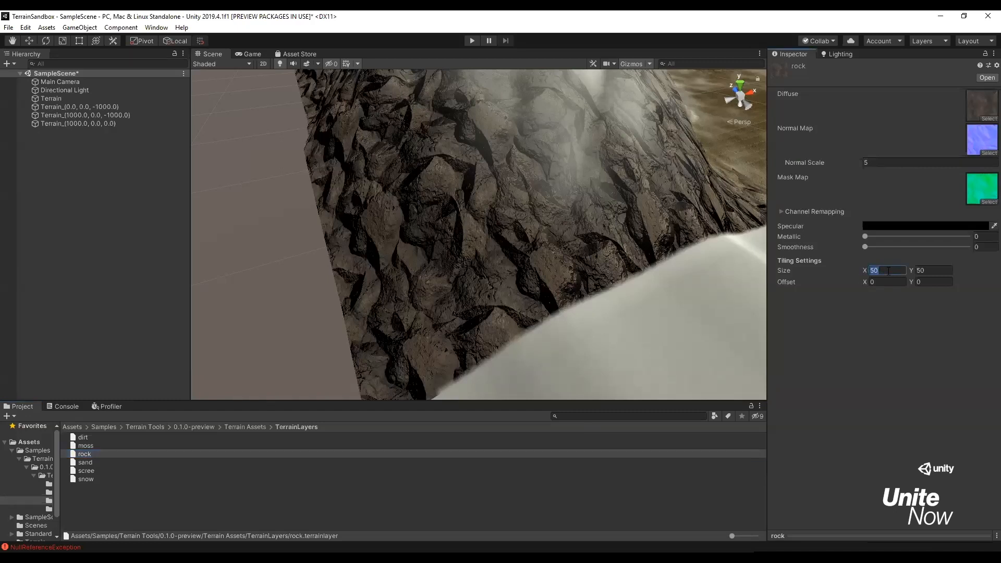
{"action": "type", "text": "10"}
{"action": "key", "text": "Tab"}
{"action": "type", "text": "10"}
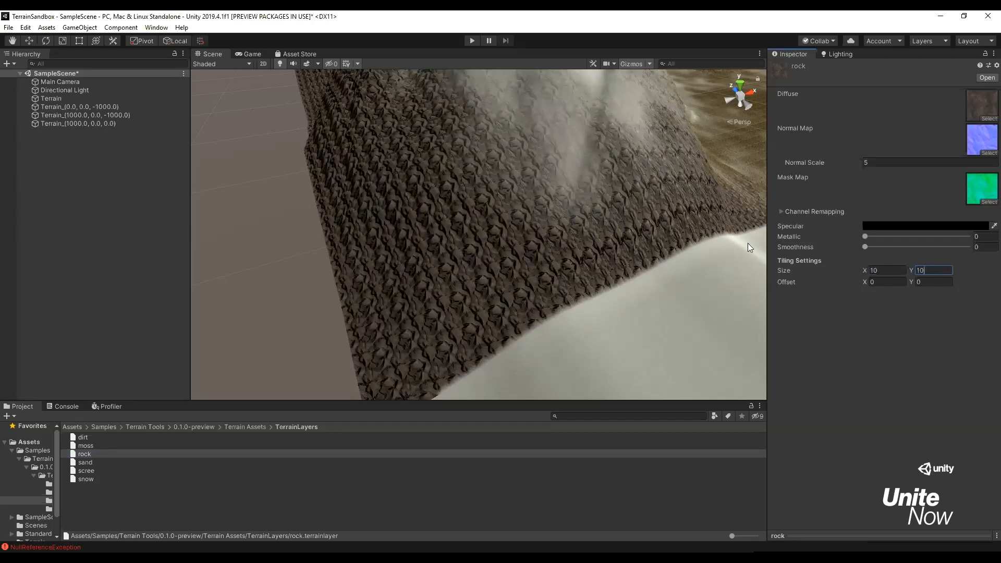
Restore the rock terrain layer's tiling size to 50 by 50
{"action": "left_click", "coordinate": [889, 271]}
{"action": "type", "text": "50"}
{"action": "key", "text": "Tab"}
{"action": "type", "text": "50"}
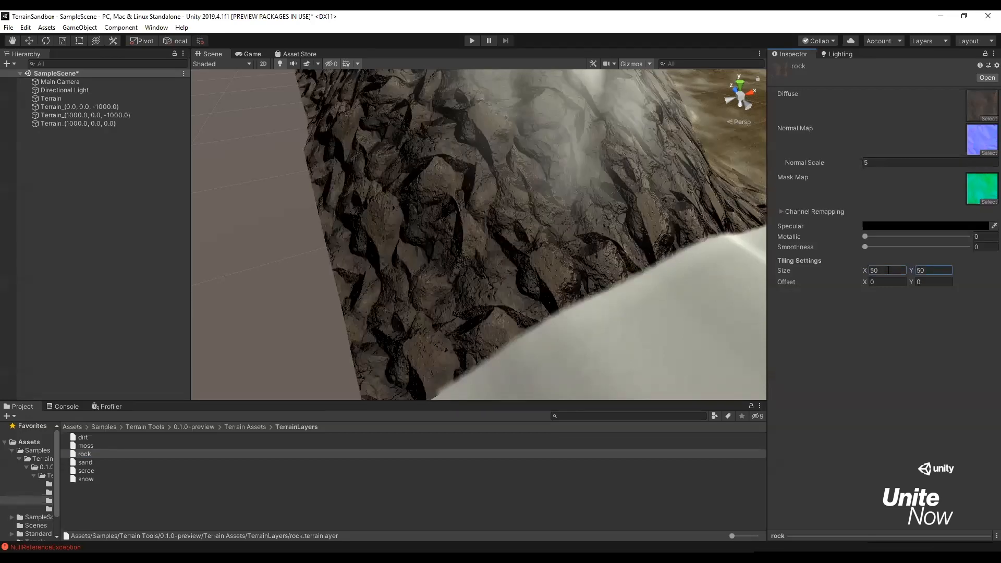
Duplicate the rock terrain layer and set the copy's tiling size to 75 by 75
{"action": "left_click", "coordinate": [76, 458]}
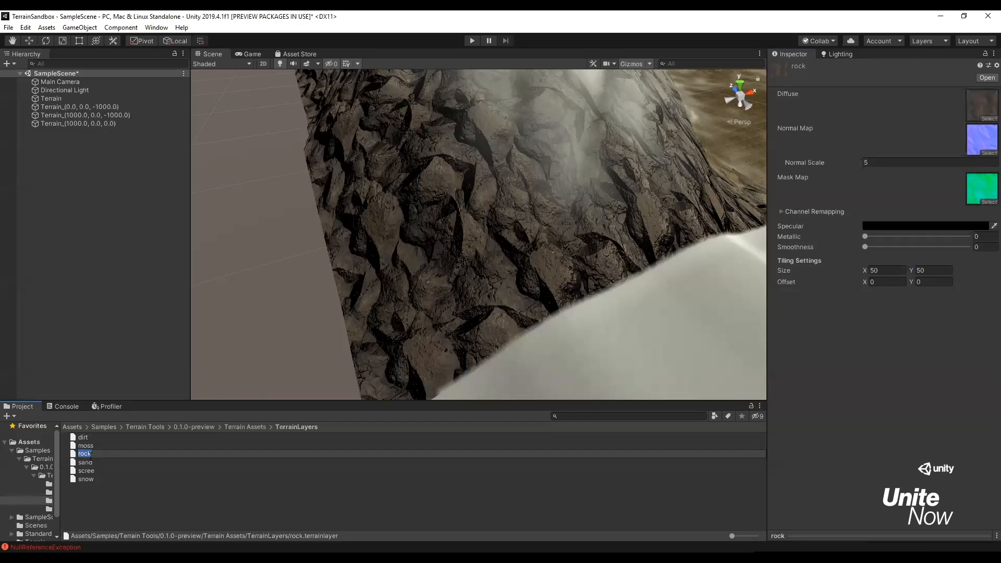
{"action": "left_click", "coordinate": [74, 459]}
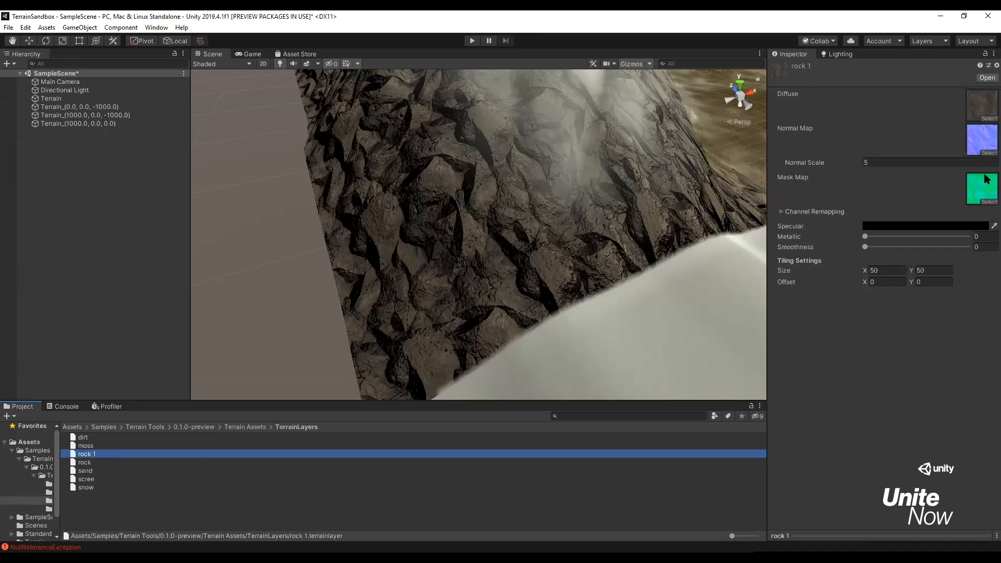
{"action": "left_click", "coordinate": [878, 270]}
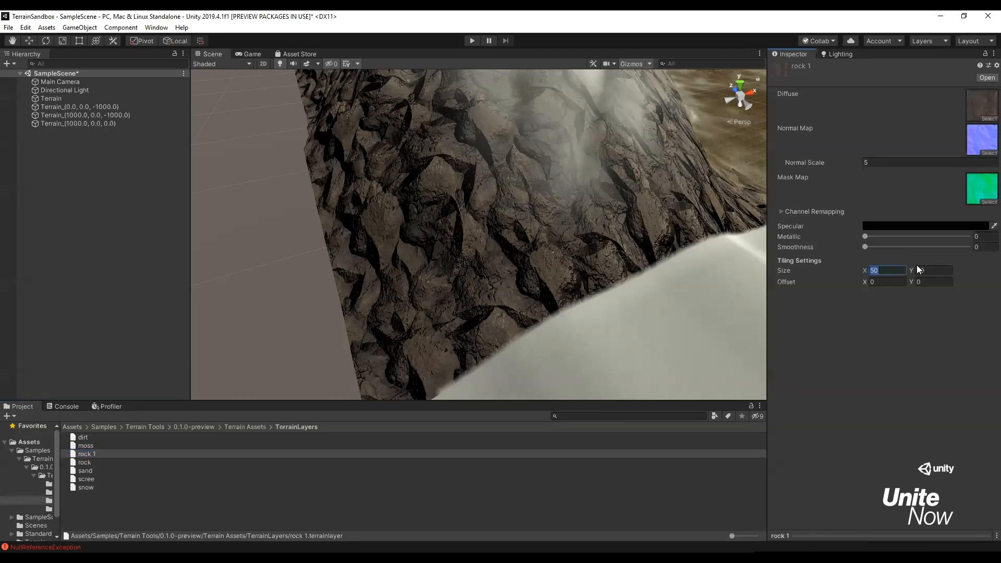
{"action": "type", "text": "75"}
{"action": "left_click", "coordinate": [917, 266]}
Add the duplicated layer rock 1 to the layer palette of the main Terrain
{"action": "left_click", "coordinate": [64, 98]}
{"action": "scroll", "coordinate": [886, 295], "scroll_direction": "down", "scroll_amount": 5}
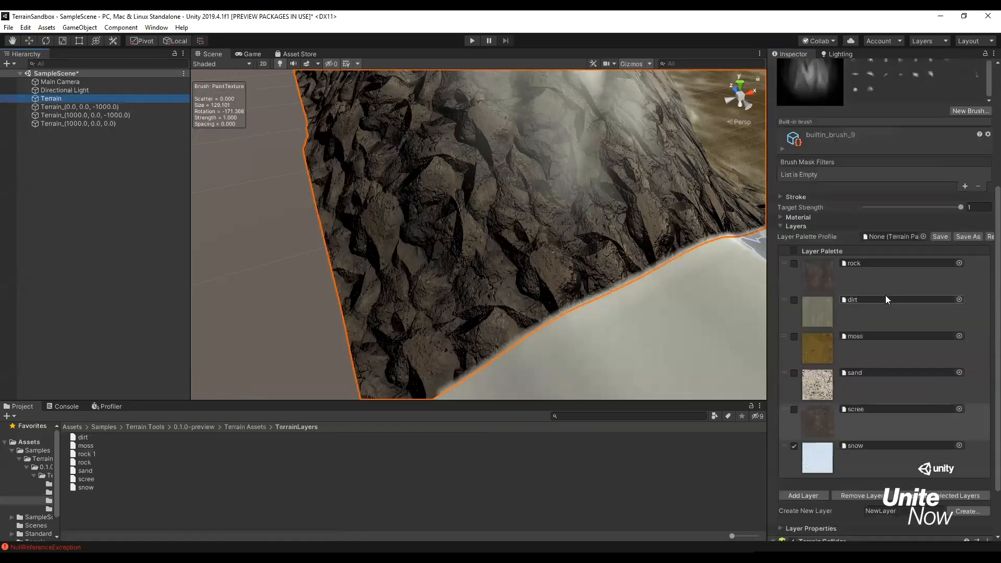
{"action": "scroll", "coordinate": [821, 469], "scroll_direction": "down", "scroll_amount": 3}
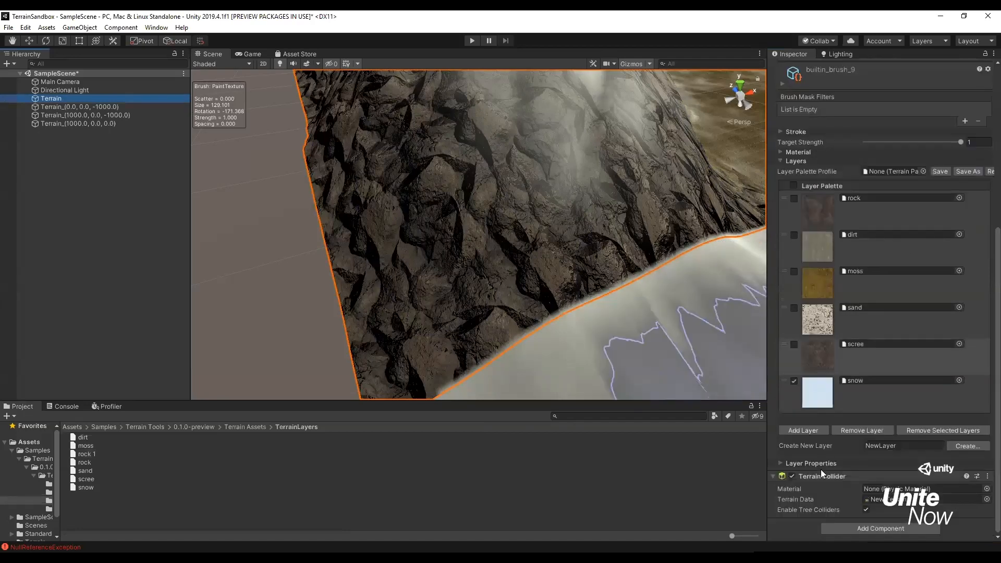
{"action": "left_click", "coordinate": [820, 432]}
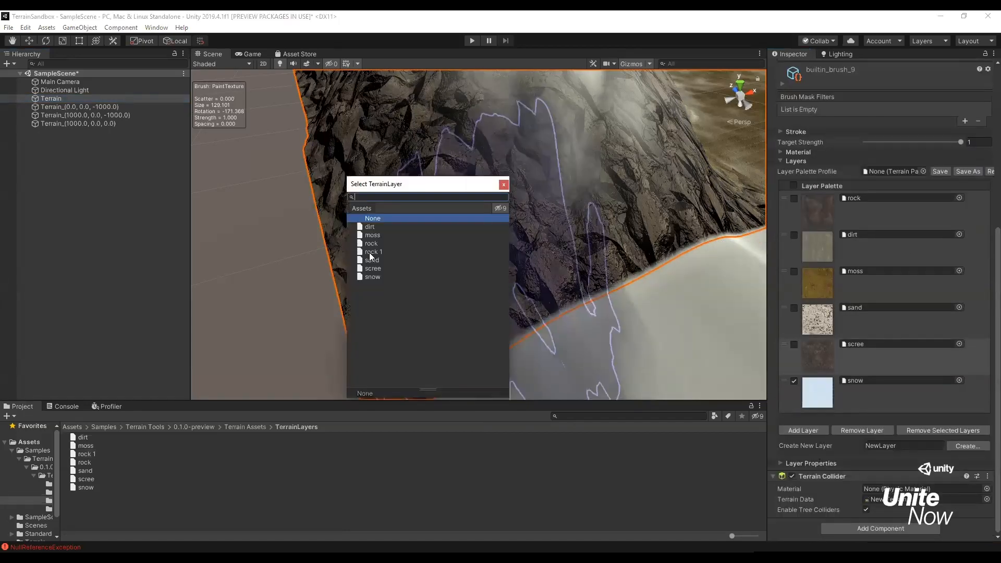
{"action": "left_click", "coordinate": [389, 252]}
{"action": "double_click", "coordinate": [388, 251]}
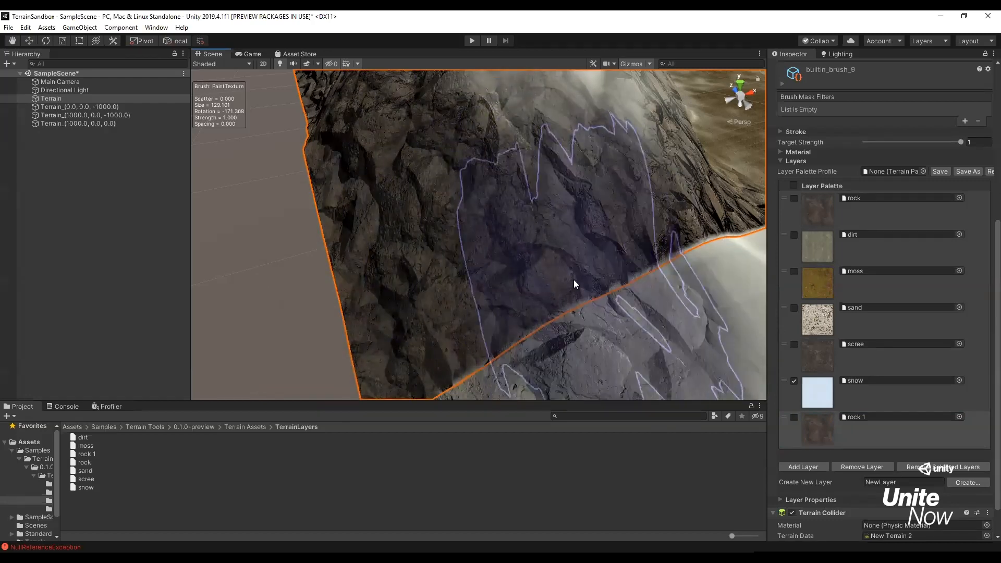
Examine the rocky slope and compare the tiling settings of the rock and rock 1 layers
{"action": "left_click", "coordinate": [164, 303]}
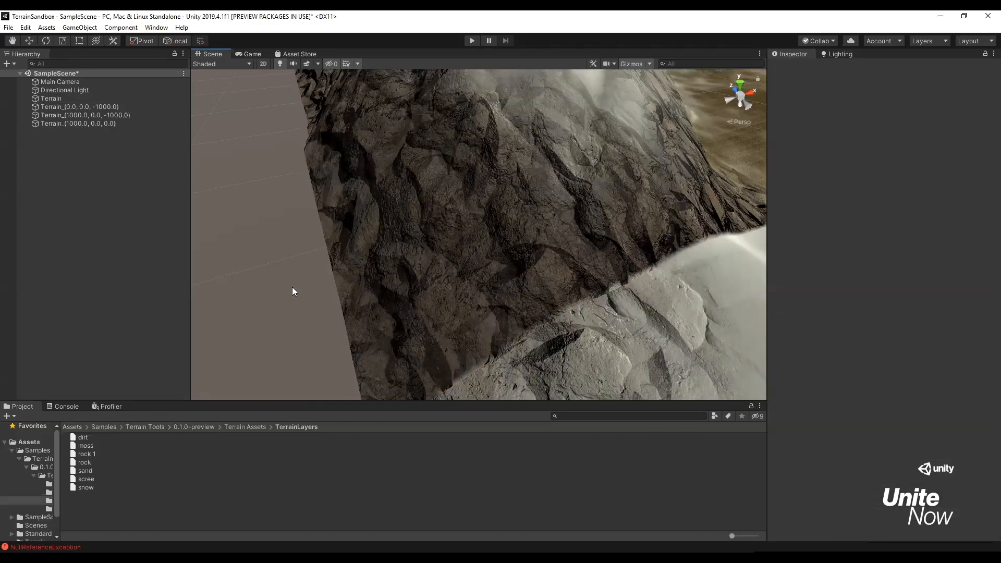
{"action": "left_click_drag", "start_coordinate": [355, 325], "coordinate": [315, 317], "text": "alt"}
{"action": "left_click", "coordinate": [88, 460]}
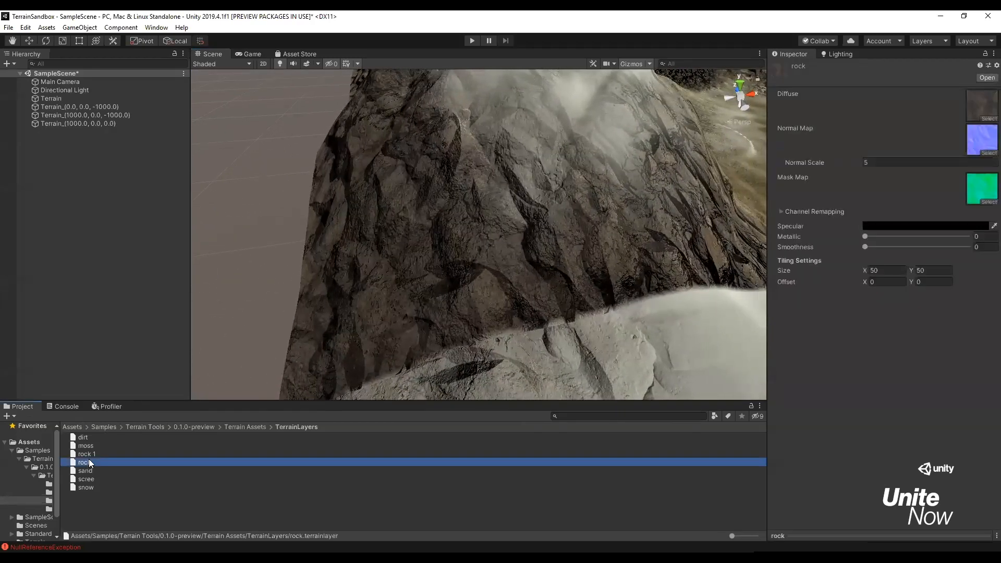
{"action": "left_click", "coordinate": [89, 457]}
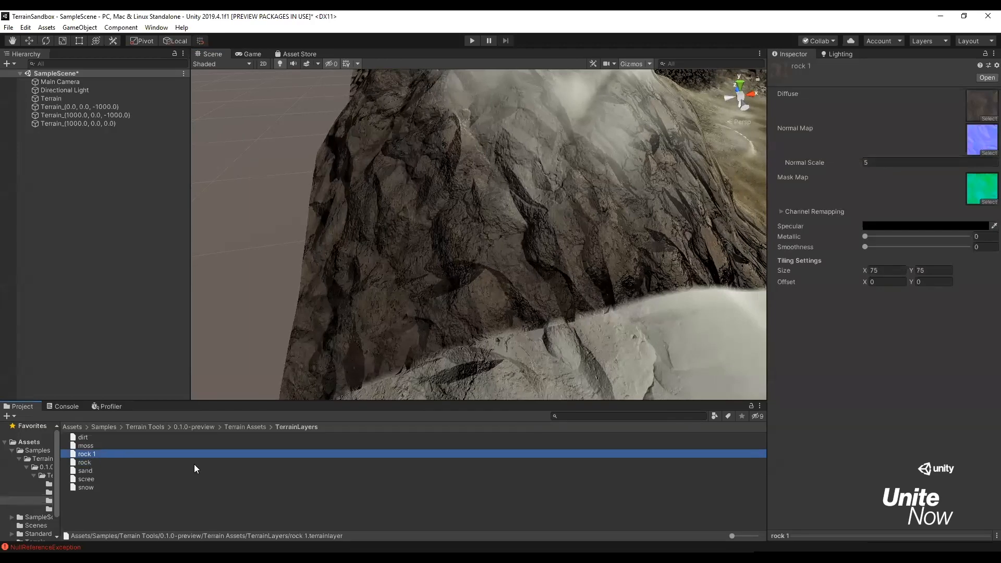
{"action": "left_click", "coordinate": [76, 463]}
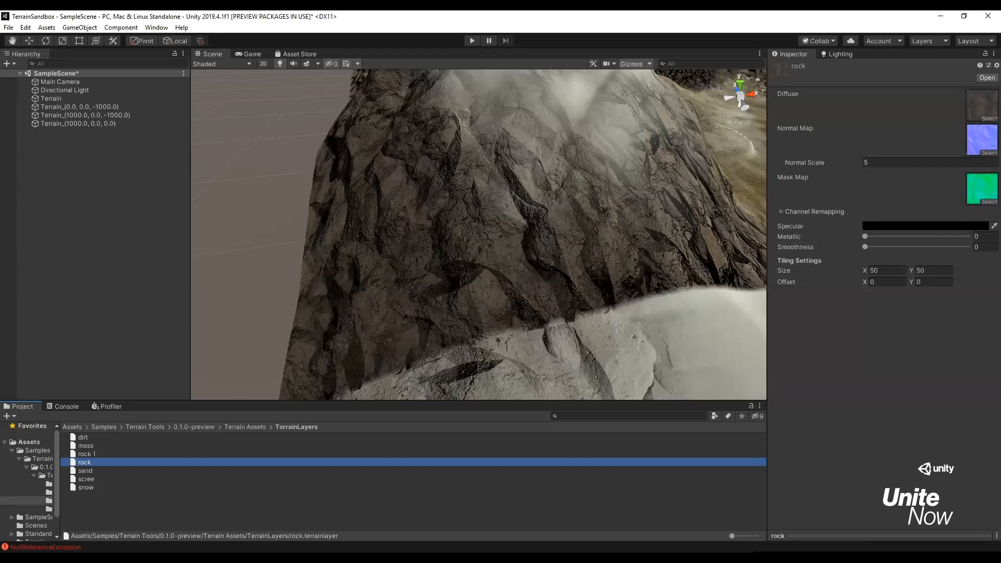
{"action": "left_click_drag", "start_coordinate": [349, 264], "coordinate": [345, 219], "text": "alt"}
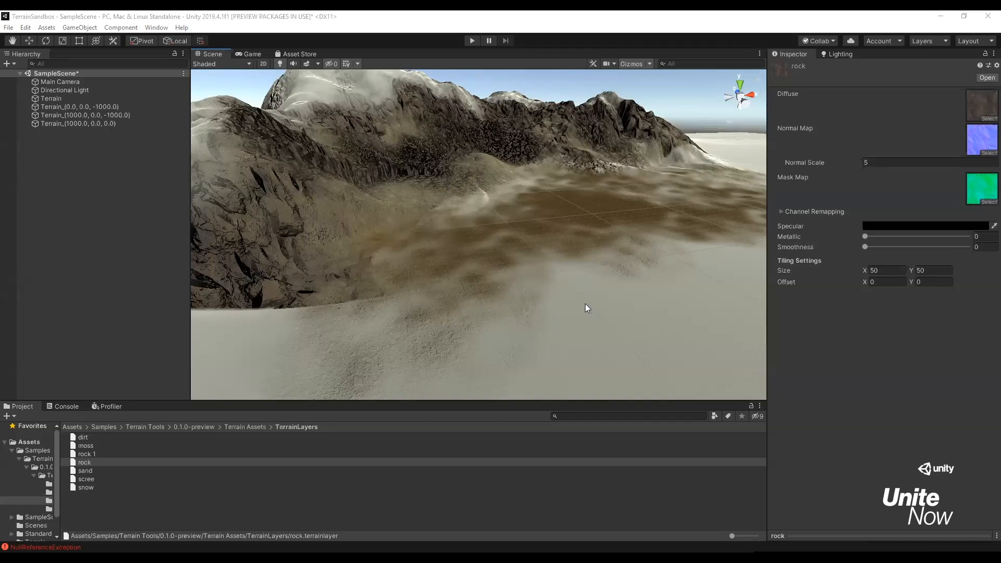
Switch the main Terrain to Paint Trees and add the Conifer_Desktop prefab as a tree
{"action": "left_click_drag", "start_coordinate": [511, 297], "coordinate": [561, 227], "text": "alt"}
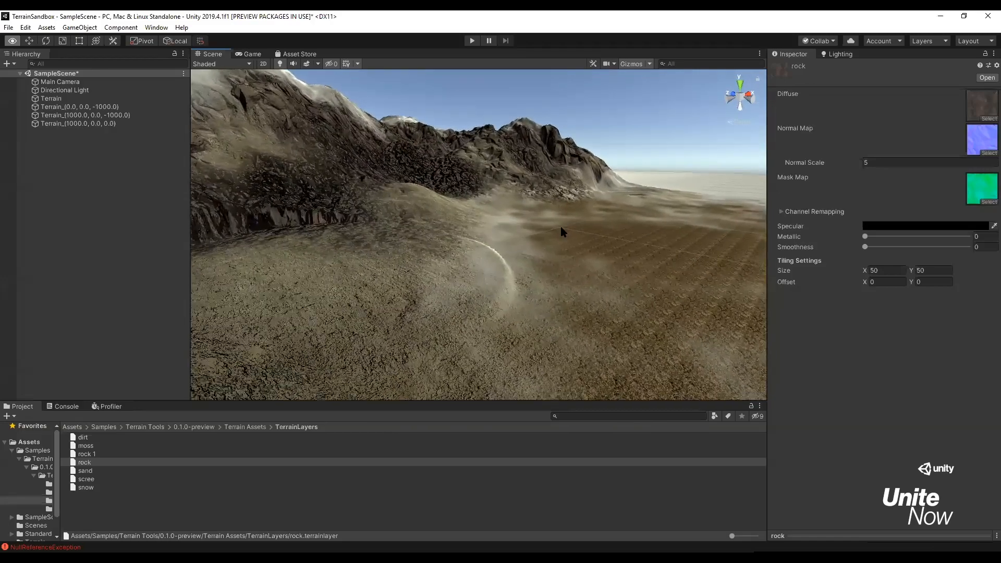
{"action": "left_click", "coordinate": [60, 99]}
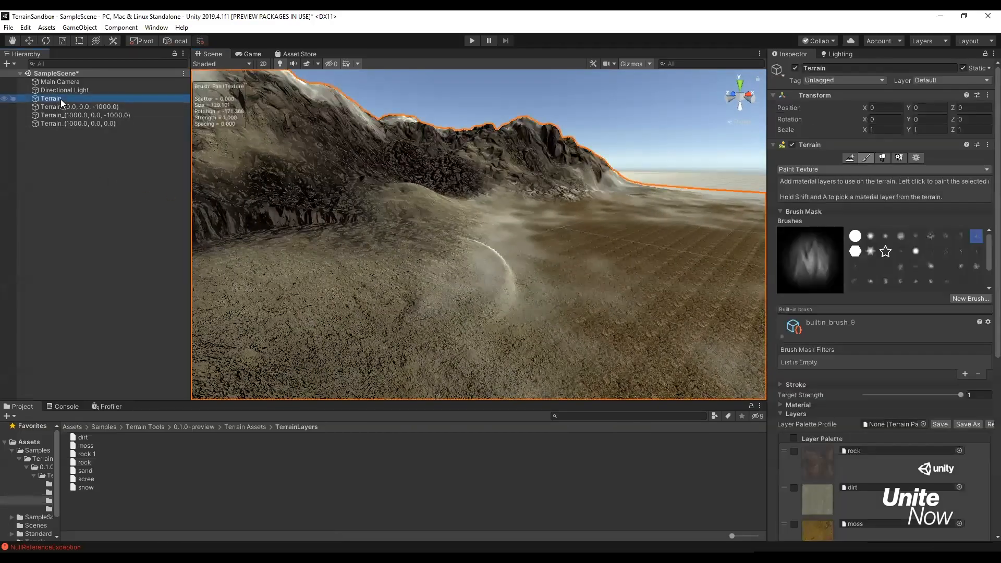
{"action": "left_click", "coordinate": [882, 157]}
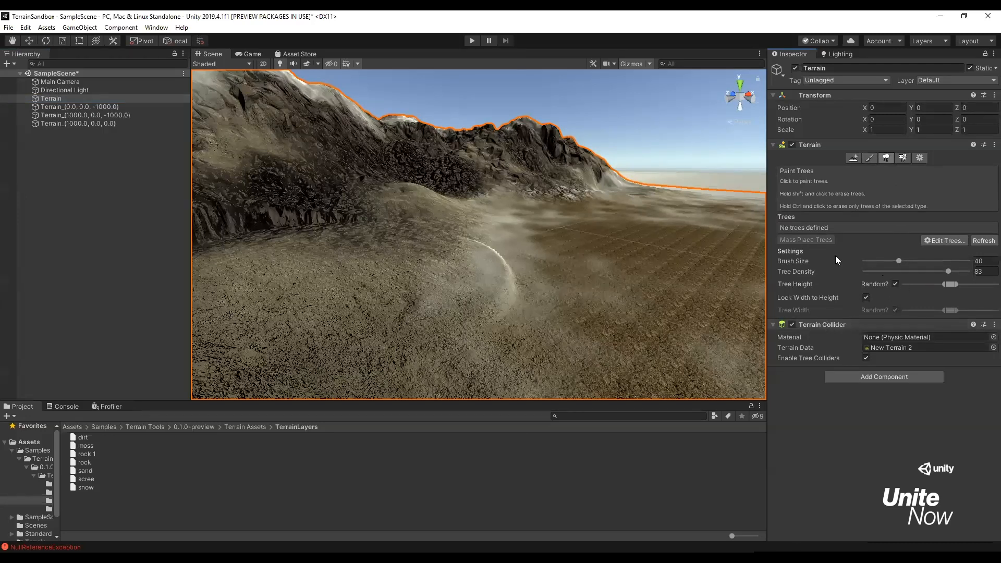
{"action": "left_click", "coordinate": [941, 241]}
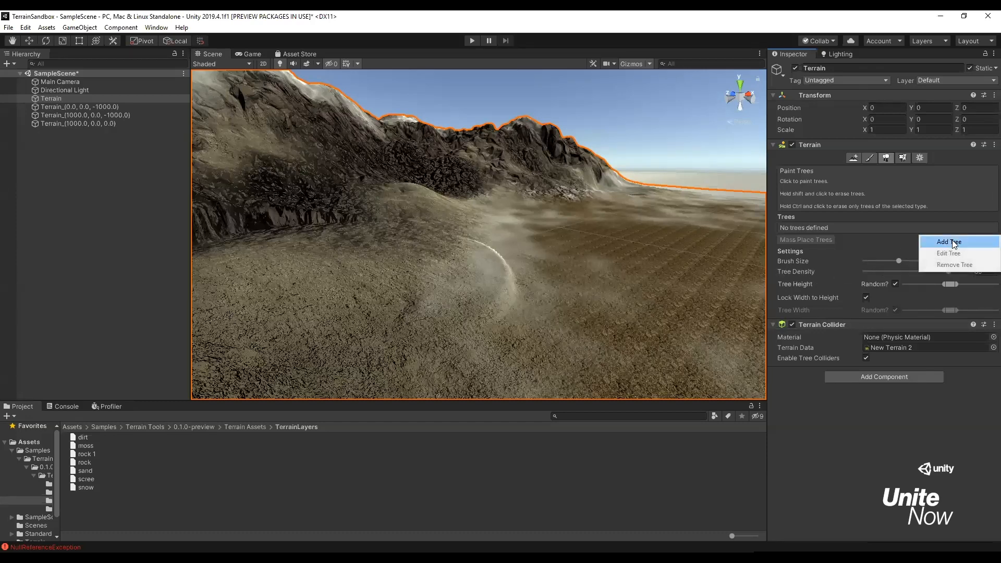
{"action": "left_click", "coordinate": [953, 244]}
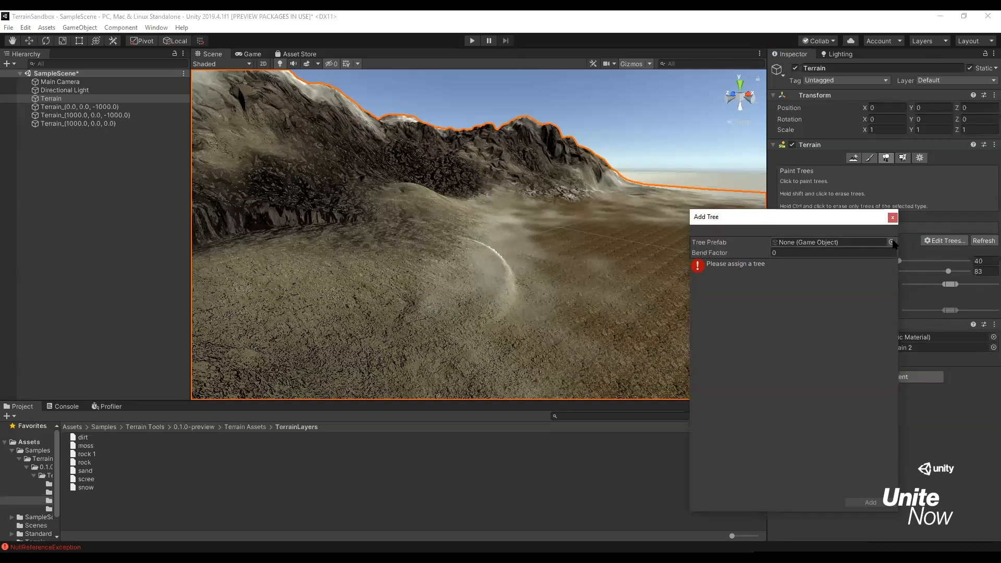
{"action": "left_click", "coordinate": [891, 242]}
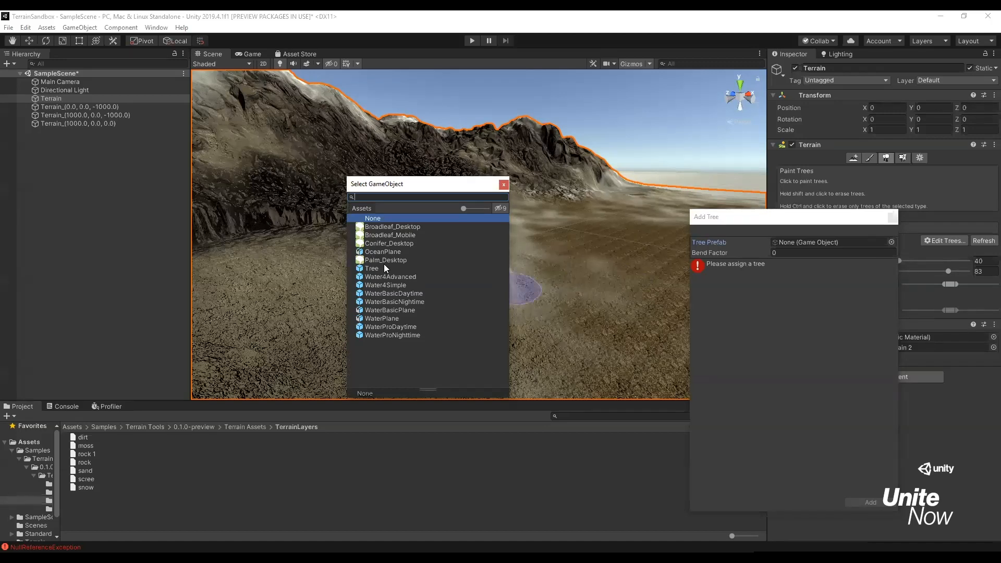
{"action": "left_click", "coordinate": [404, 245]}
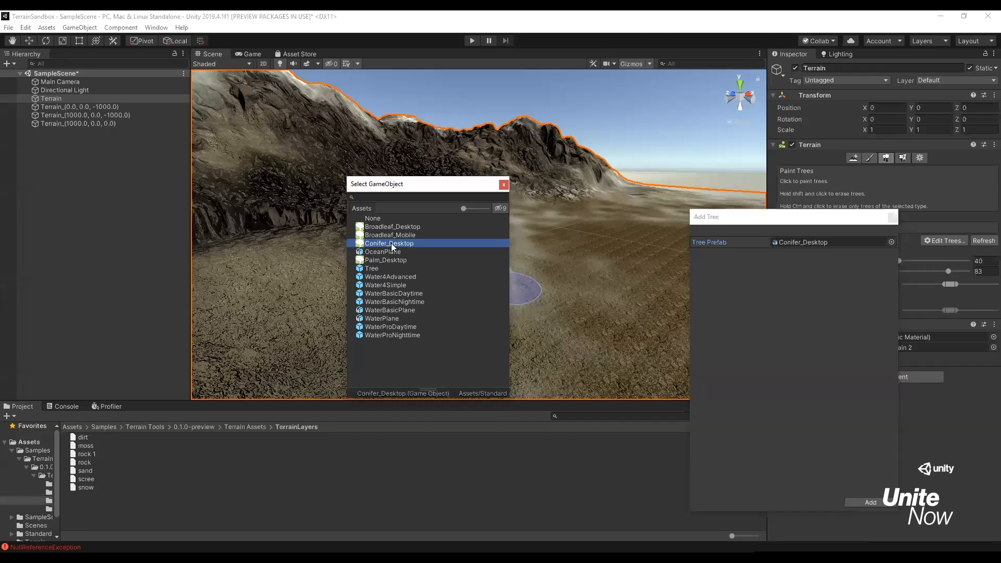
{"action": "double_click", "coordinate": [391, 243]}
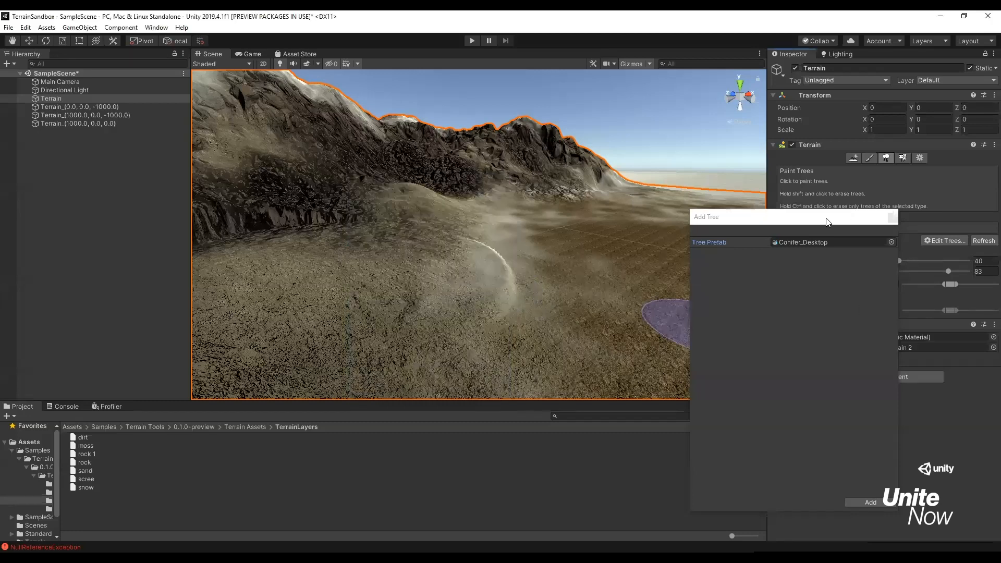
{"action": "left_click_drag", "start_coordinate": [742, 218], "coordinate": [565, 186]}
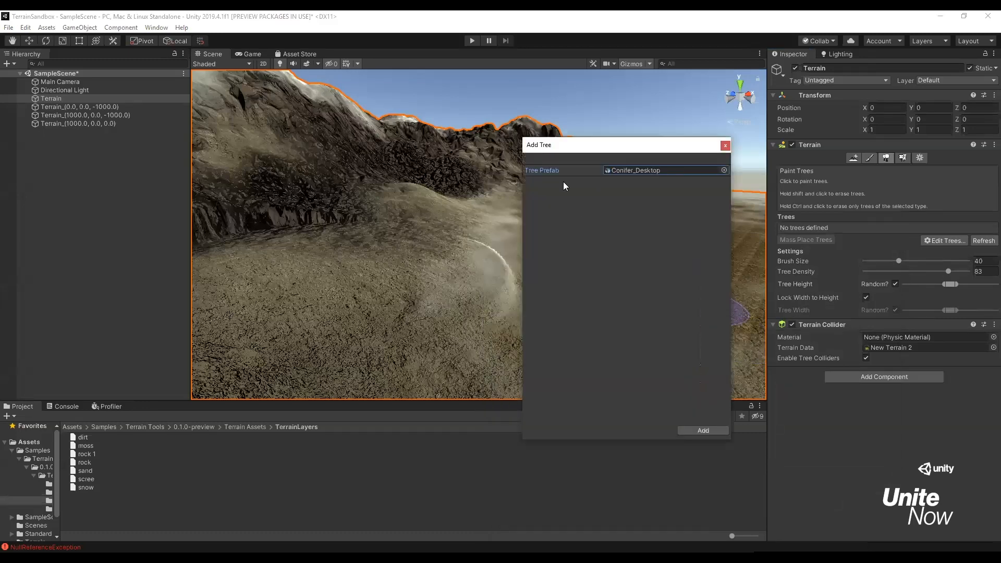
{"action": "left_click", "coordinate": [704, 430]}
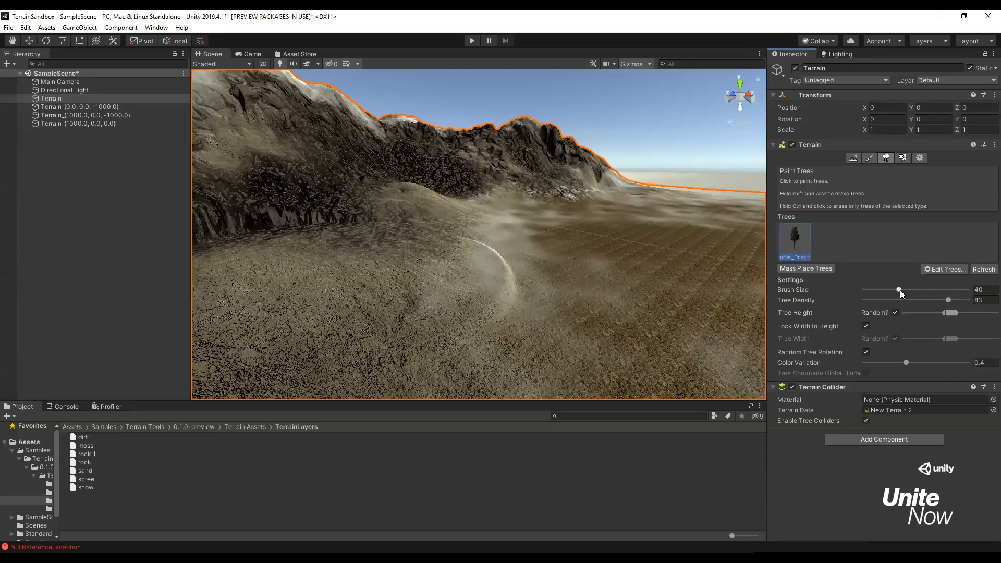
Paint conifers along the foot of the mountains with tree density 20 and a widened random tree height range
{"action": "left_click_drag", "start_coordinate": [946, 301], "coordinate": [896, 295]}
{"action": "left_click_drag", "start_coordinate": [944, 312], "coordinate": [991, 313]}
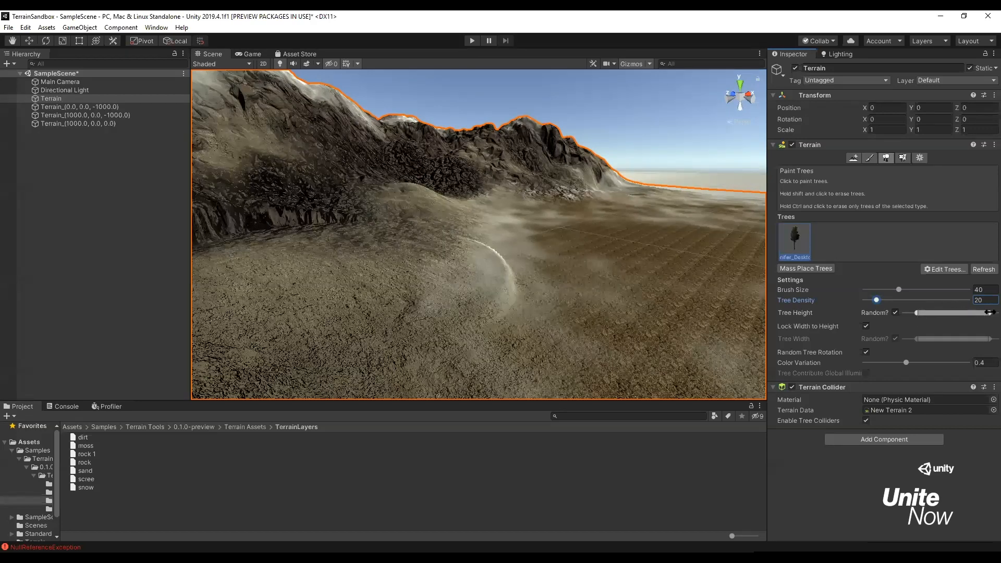
{"action": "left_click", "coordinate": [377, 241]}
{"action": "mouse_move", "coordinate": [385, 237]}
{"action": "left_mouse_down"}
{"action": "mouse_move", "coordinate": [439, 242]}
{"action": "mouse_move", "coordinate": [455, 214]}
{"action": "mouse_move", "coordinate": [326, 219]}
{"action": "left_mouse_up"}
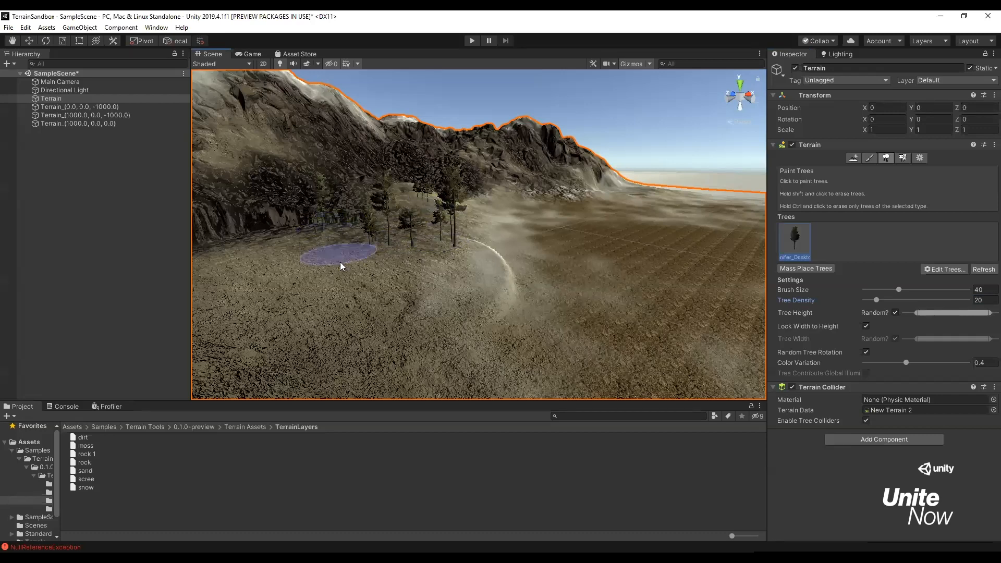
{"action": "left_click_drag", "start_coordinate": [337, 259], "coordinate": [383, 238], "text": "alt"}
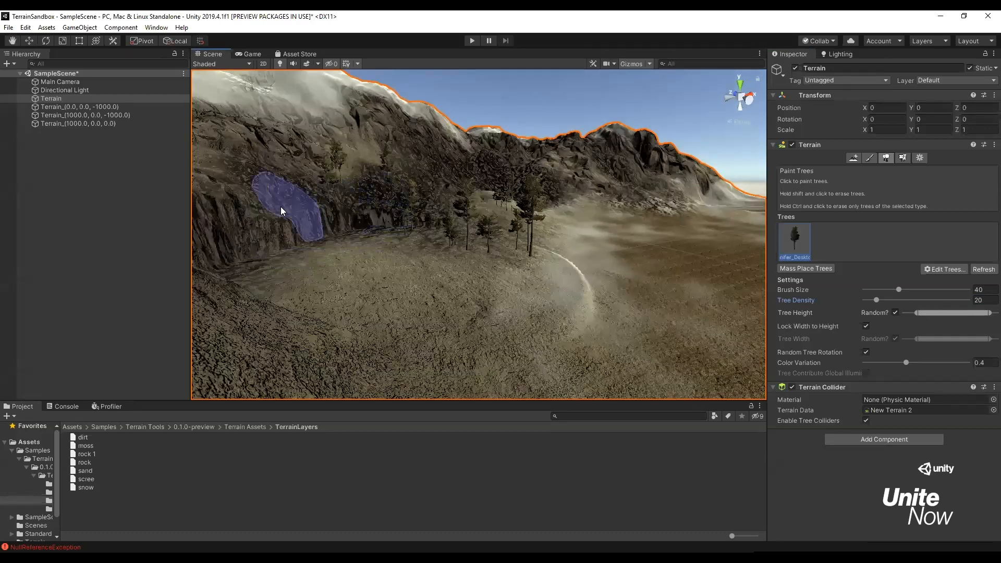
Paint more conifers across the lower mountain slopes behind the clearing and check them from the game camera
{"action": "scroll", "coordinate": [234, 219], "scroll_direction": "up", "scroll_amount": 10}
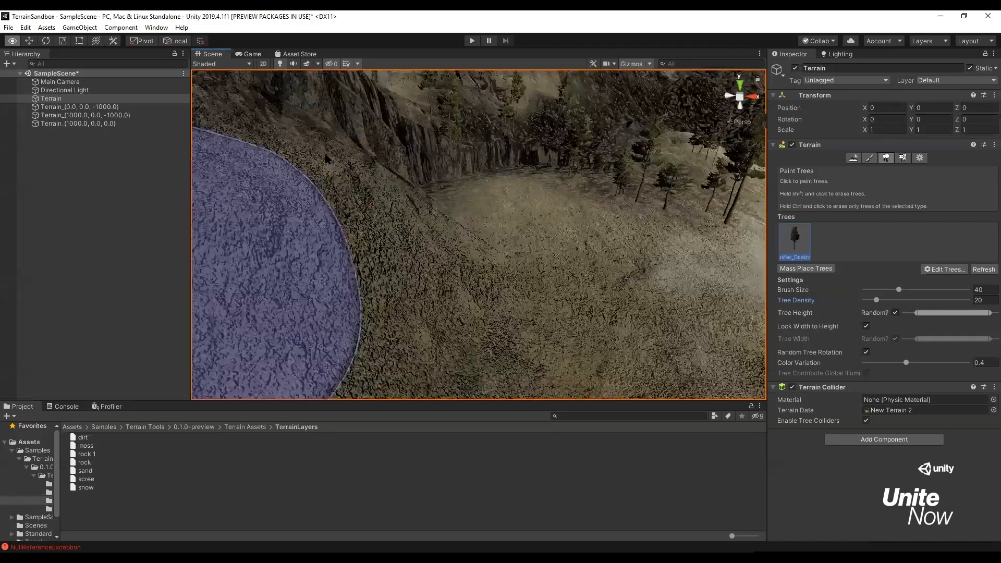
{"action": "left_click_drag", "start_coordinate": [342, 306], "coordinate": [425, 333], "text": "alt"}
{"action": "key", "text": "s"}
{"action": "right_click_drag", "start_coordinate": [425, 333], "coordinate": [404, 337]}
{"action": "left_click", "coordinate": [248, 54]}
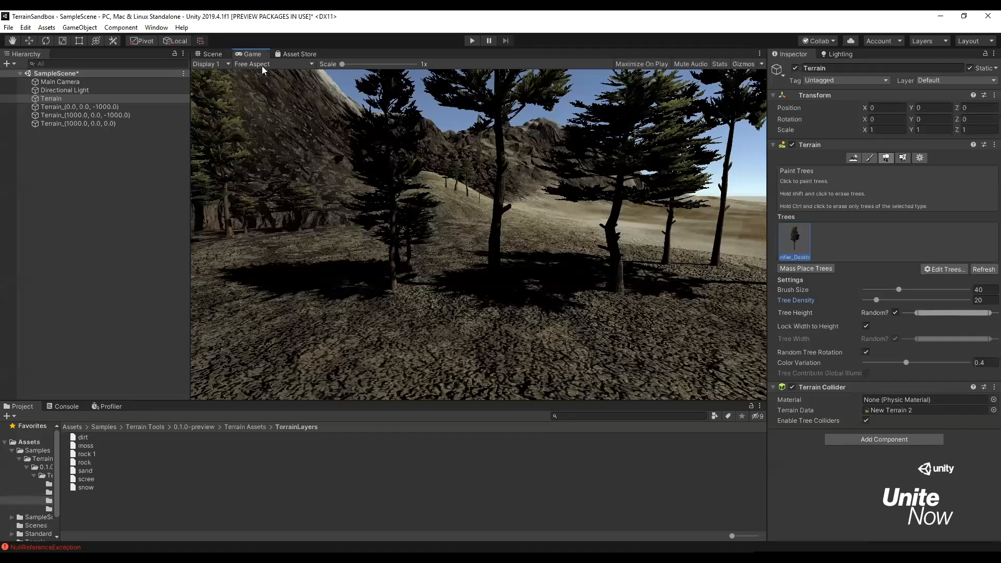
{"action": "left_click", "coordinate": [213, 55]}
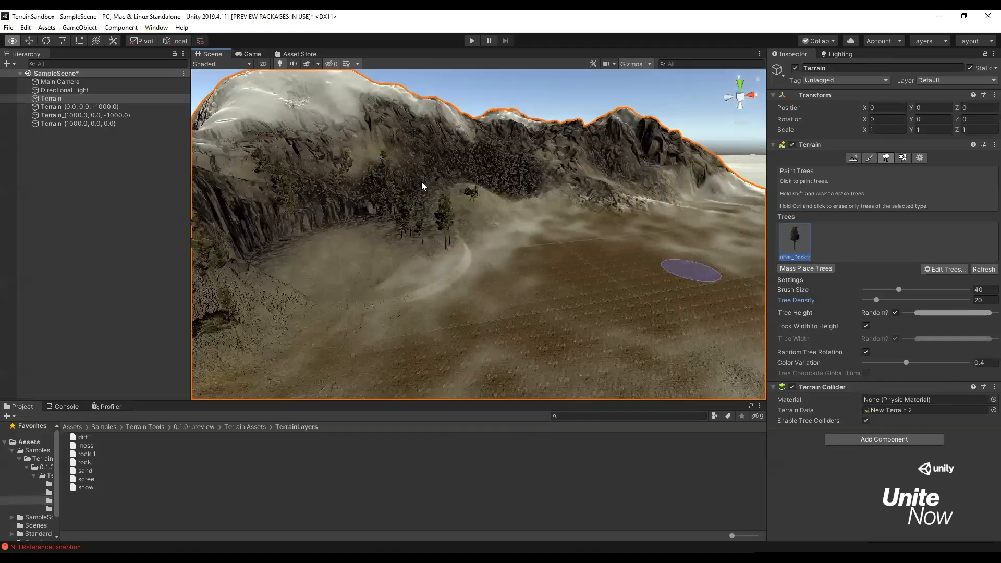
{"action": "mouse_move", "coordinate": [432, 176]}
{"action": "left_mouse_down"}
{"action": "mouse_move", "coordinate": [487, 167]}
{"action": "mouse_move", "coordinate": [516, 186]}
{"action": "mouse_move", "coordinate": [571, 190]}
{"action": "mouse_move", "coordinate": [615, 172]}
{"action": "mouse_move", "coordinate": [623, 211]}
{"action": "left_mouse_up"}
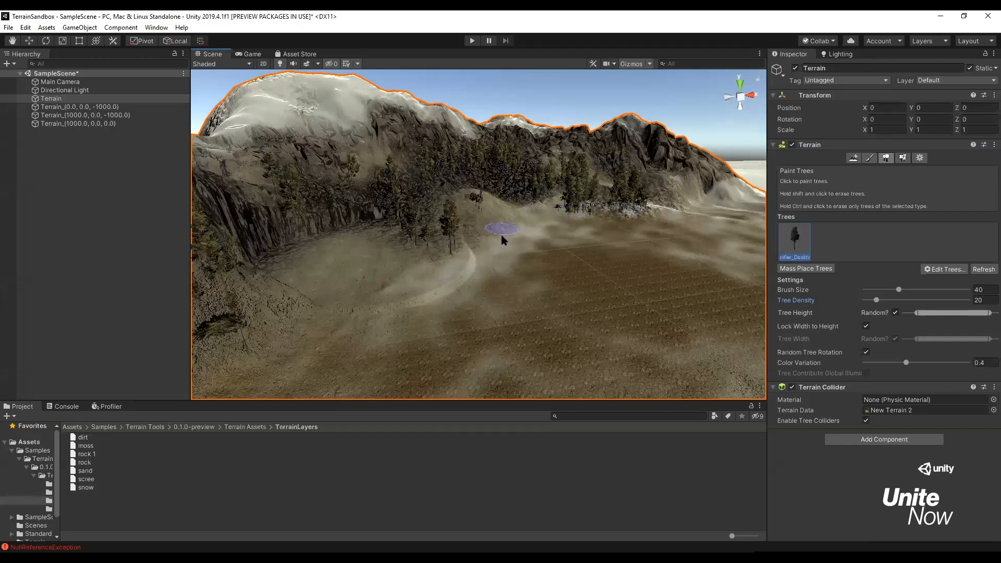
{"action": "scroll", "coordinate": [447, 290], "scroll_direction": "up", "scroll_amount": 3}
{"action": "left_click", "coordinate": [251, 54]}
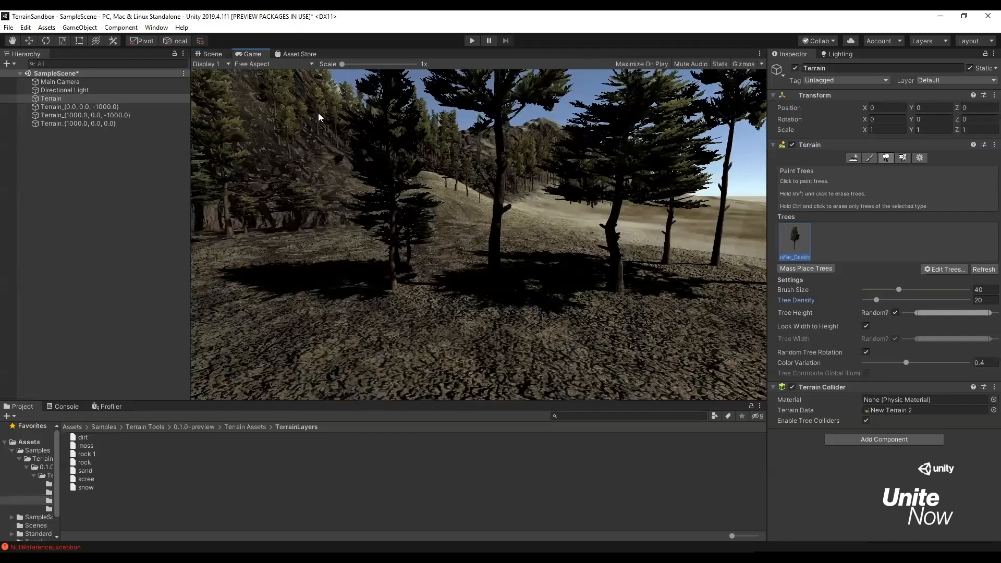
Erase the conifers standing in the foreground of the game camera, checking the result in the Game view
{"action": "left_click", "coordinate": [209, 54]}
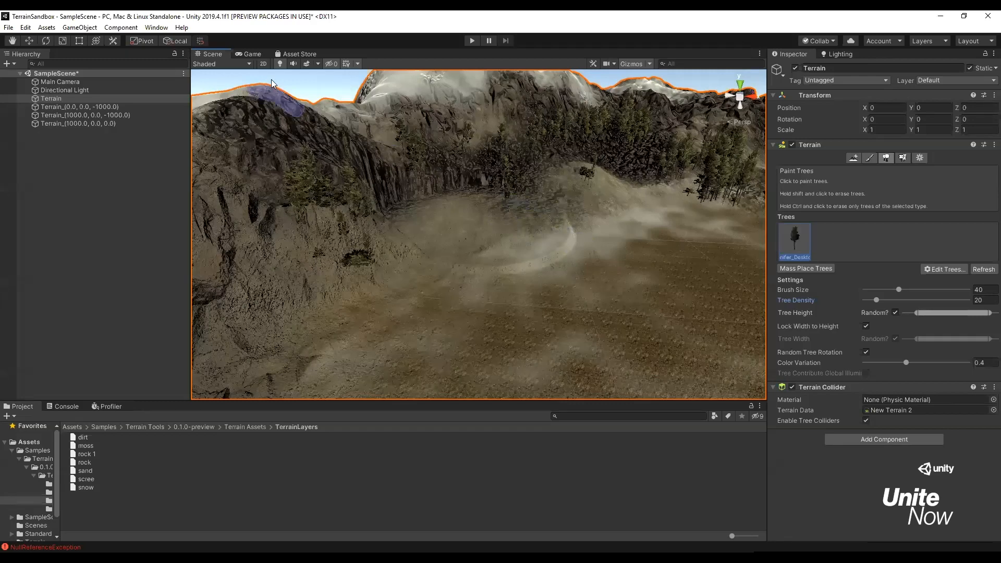
{"action": "left_click", "coordinate": [250, 54]}
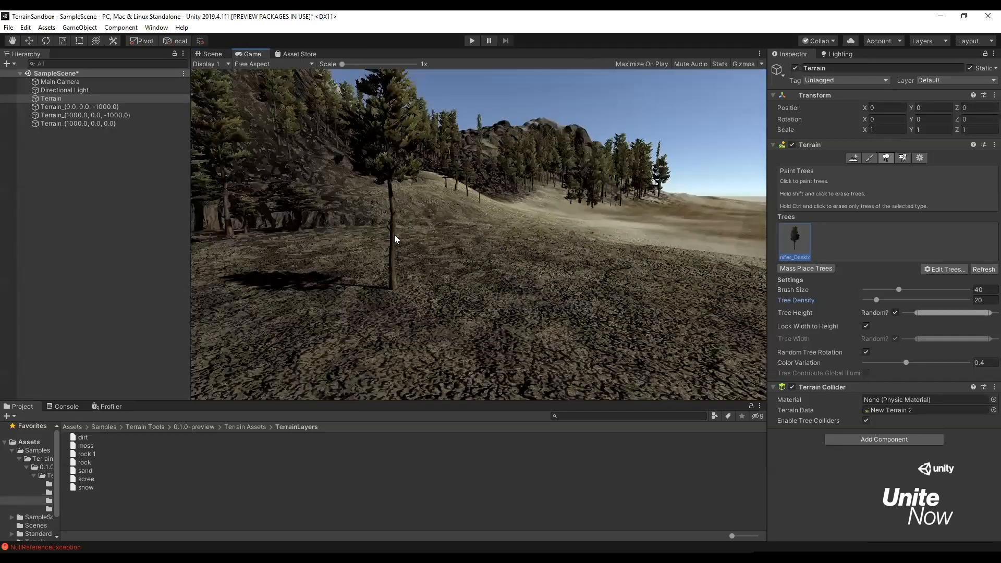
{"action": "left_click", "coordinate": [213, 56]}
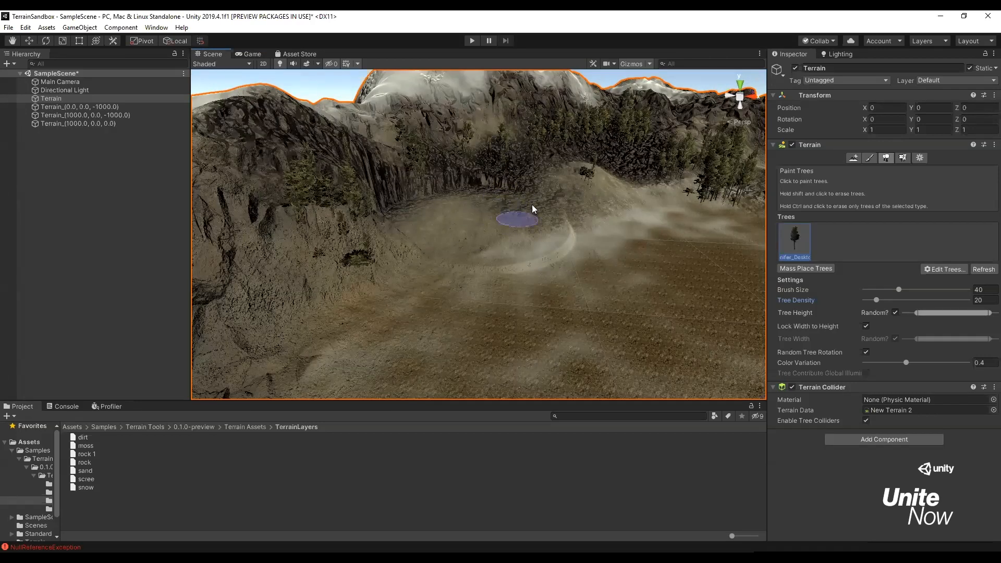
{"action": "left_click", "coordinate": [261, 52]}
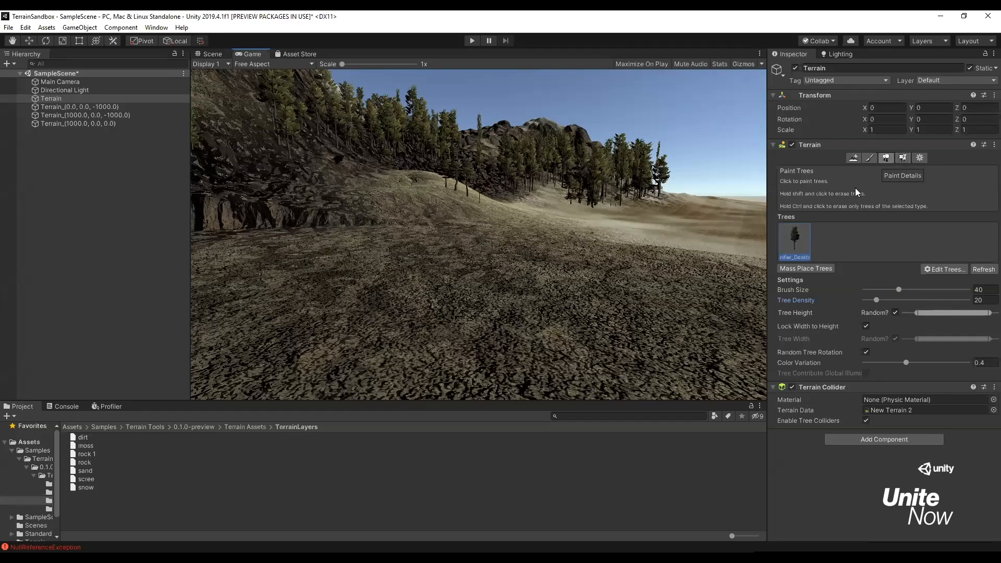
Switch the main Terrain to Paint Details and add GrassFrond01AlbedoAlpha as a grass texture with the default settings
{"action": "left_click", "coordinate": [905, 156]}
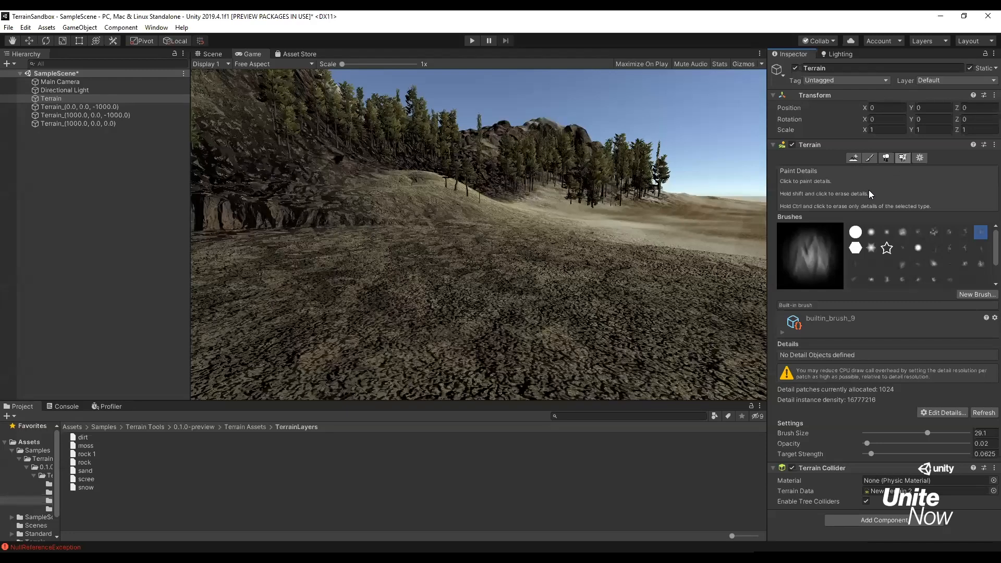
{"action": "left_click", "coordinate": [931, 413]}
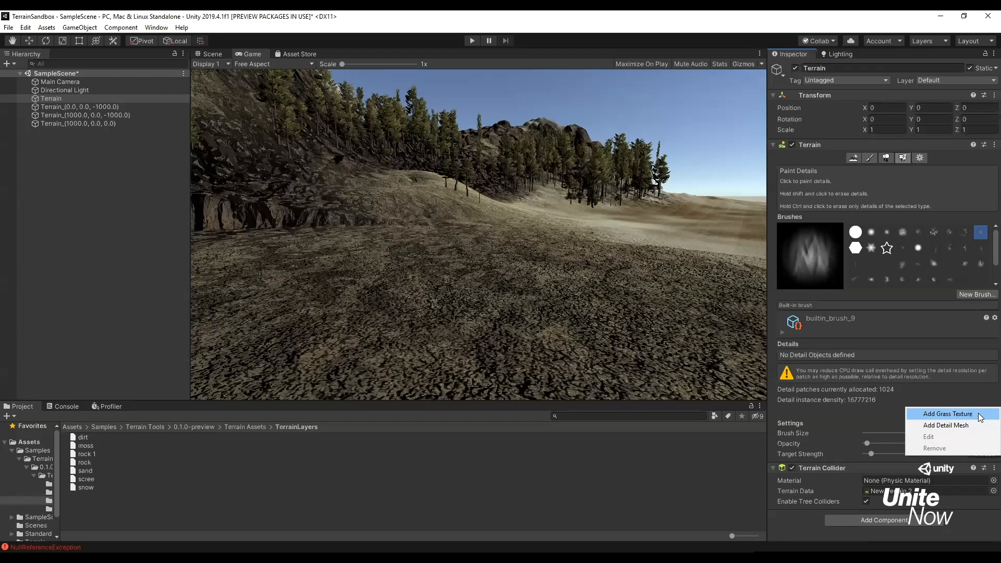
{"action": "left_click", "coordinate": [968, 414]}
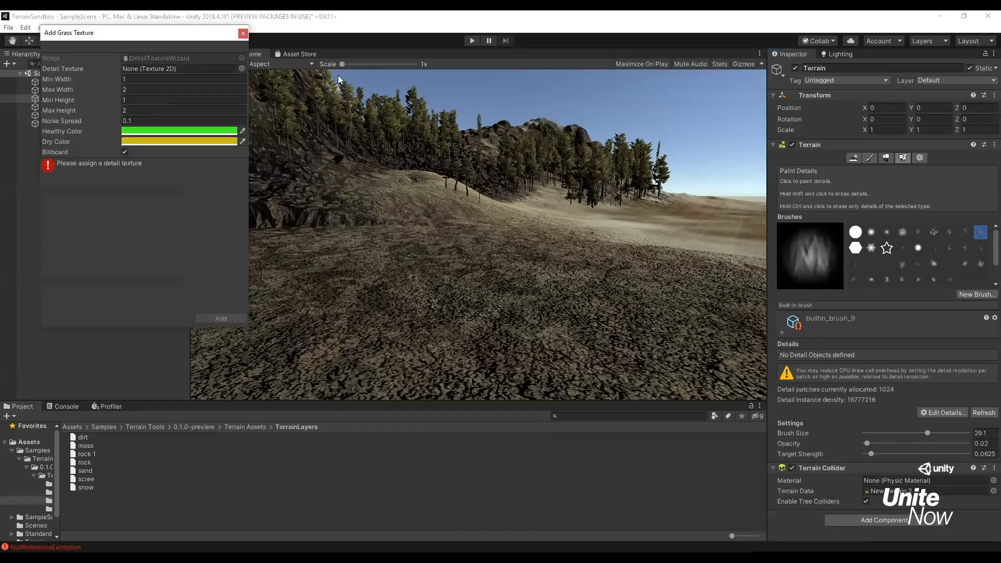
{"action": "left_click_drag", "start_coordinate": [159, 35], "coordinate": [445, 142]}
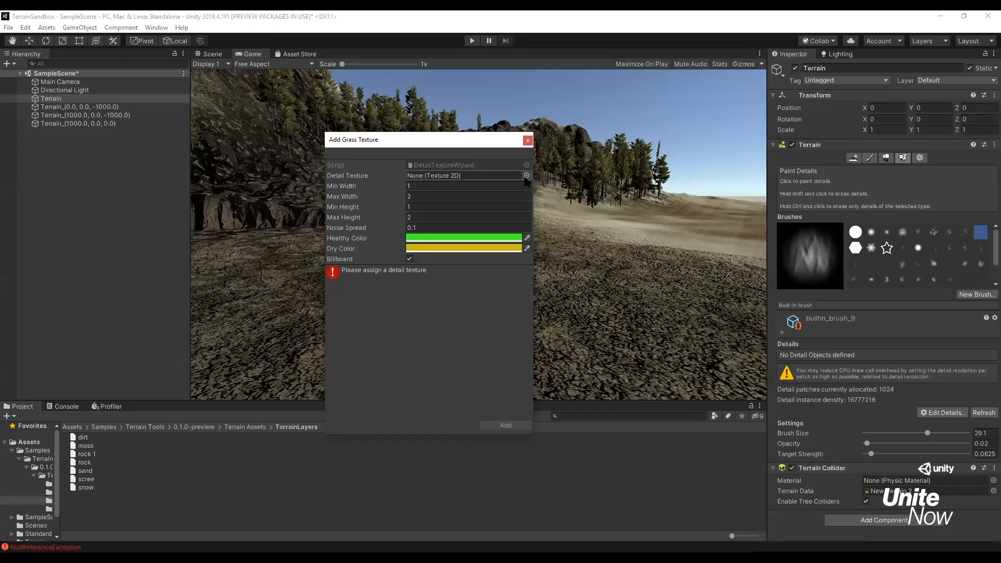
{"action": "left_click", "coordinate": [527, 176]}
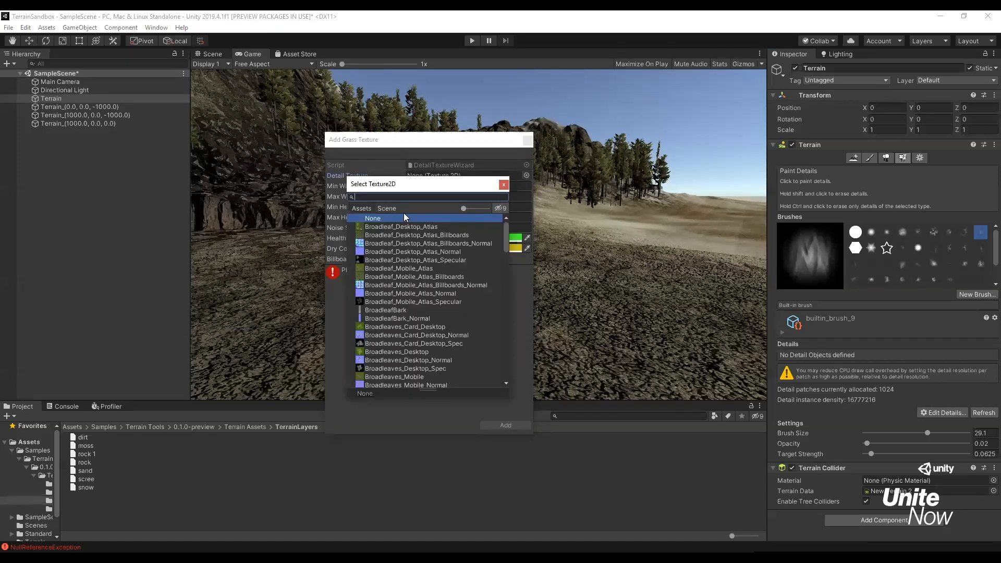
{"action": "type", "text": "grass"}
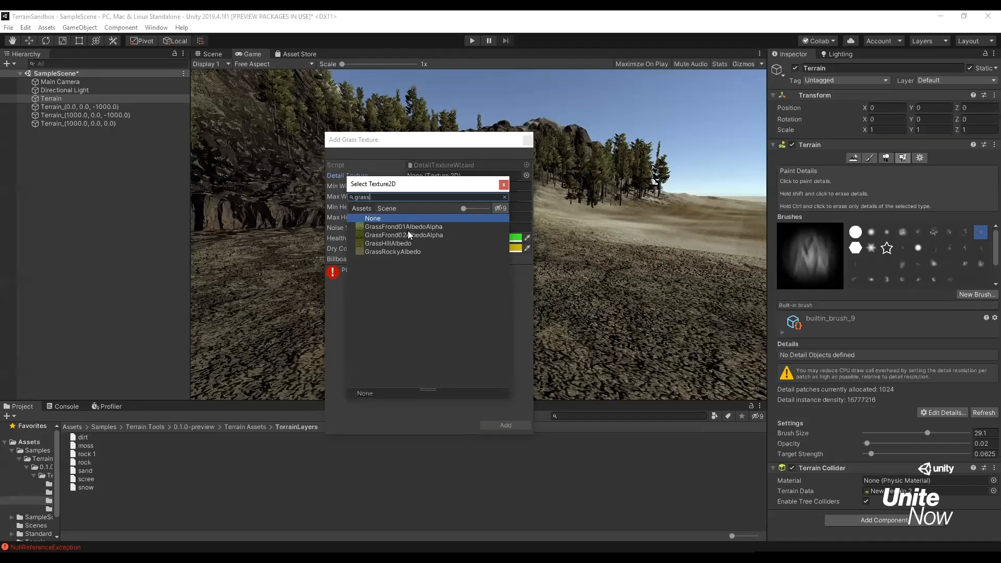
{"action": "left_click", "coordinate": [392, 228]}
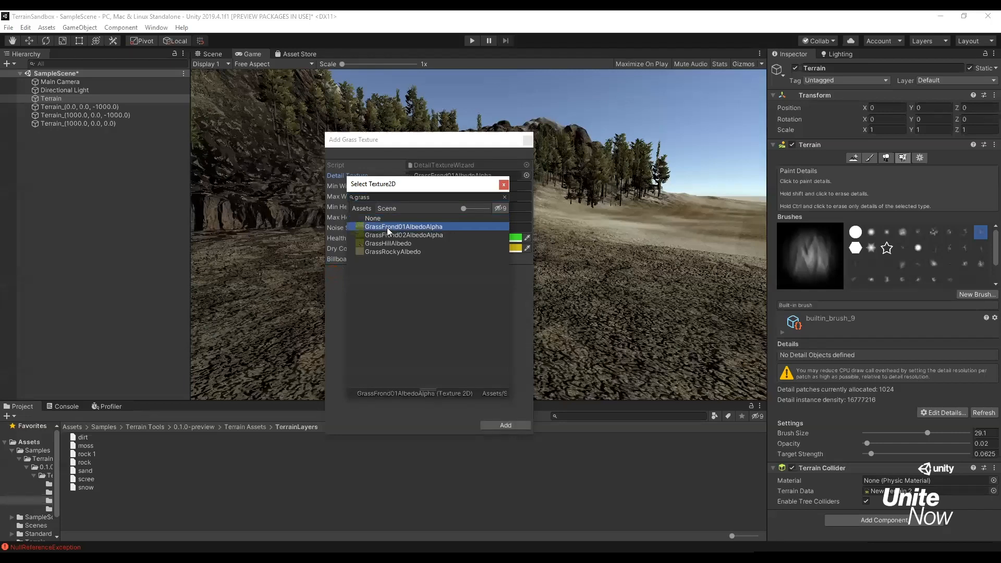
{"action": "double_click", "coordinate": [425, 227]}
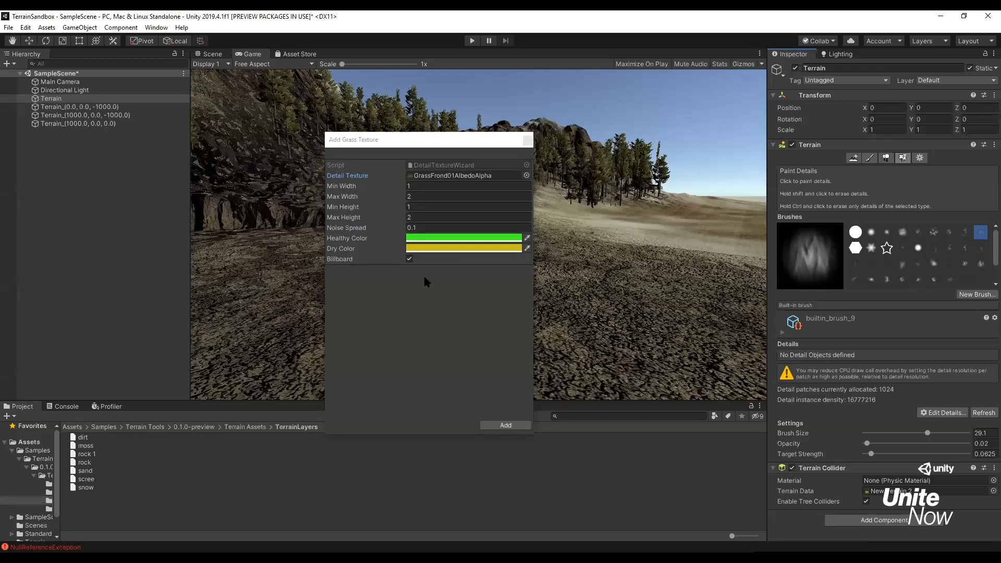
{"action": "left_click", "coordinate": [505, 426]}
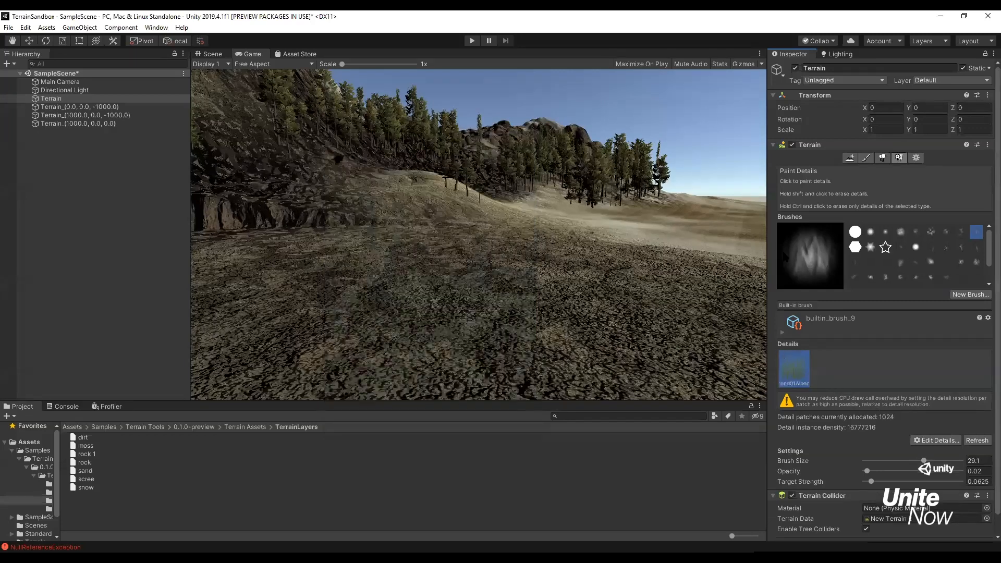
Paint grass on the ground in front of the game camera with the builtin_brush_6 brush, checking it in the Game view
{"action": "left_click", "coordinate": [931, 233]}
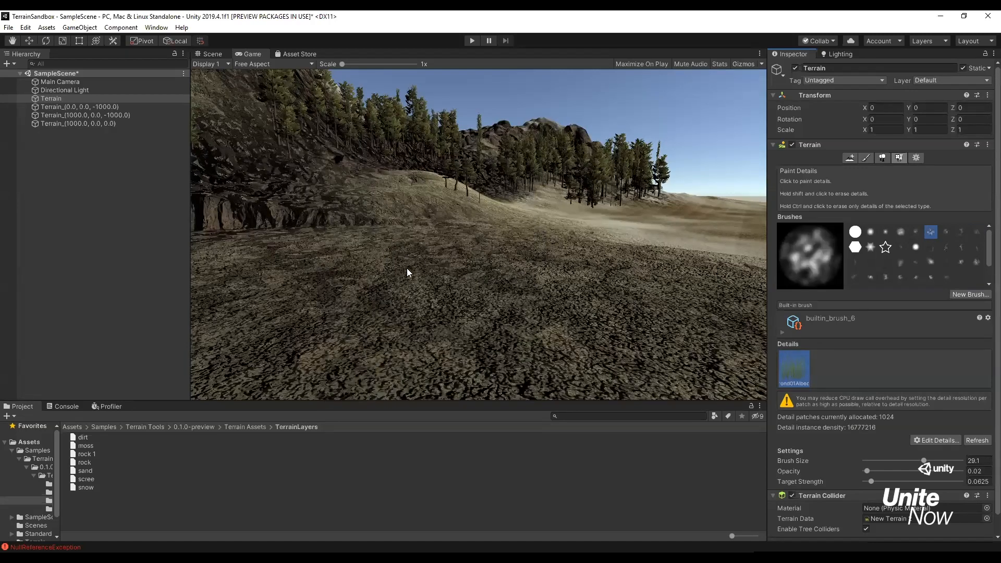
{"action": "left_click", "coordinate": [210, 53]}
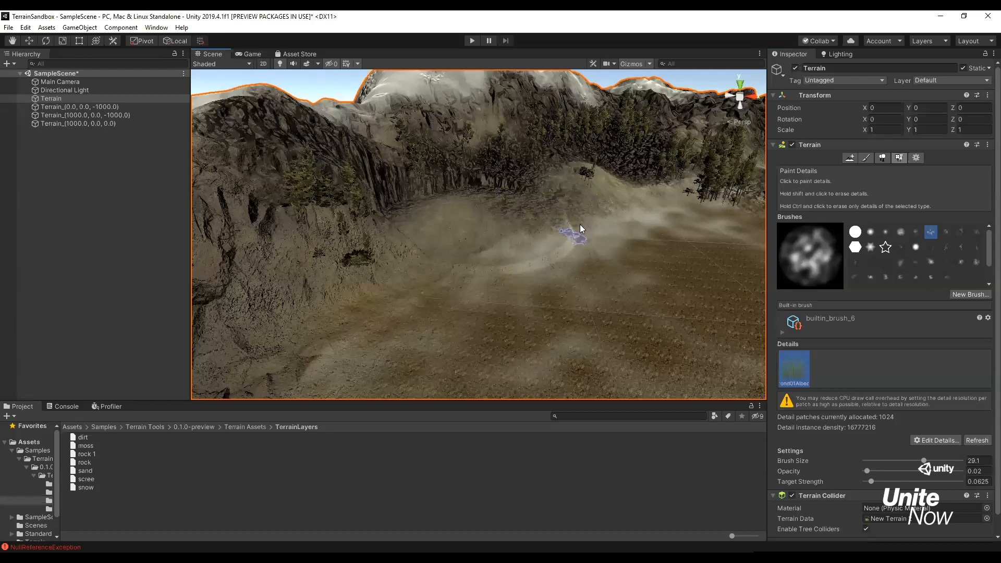
{"action": "left_click", "coordinate": [250, 54]}
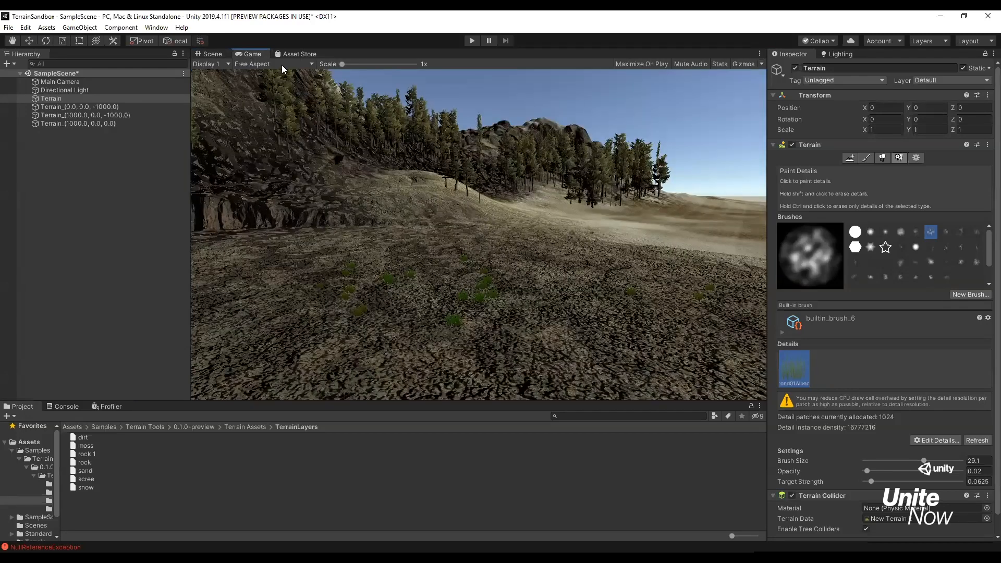
{"action": "left_click", "coordinate": [215, 54]}
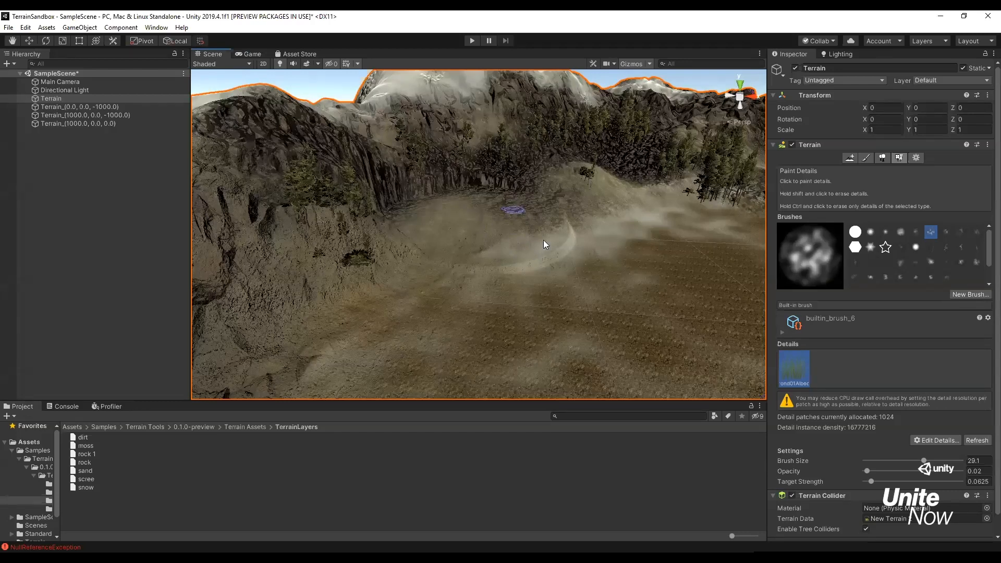
{"action": "left_click", "coordinate": [251, 54]}
{"action": "left_click", "coordinate": [211, 54]}
{"action": "left_click", "coordinate": [252, 54]}
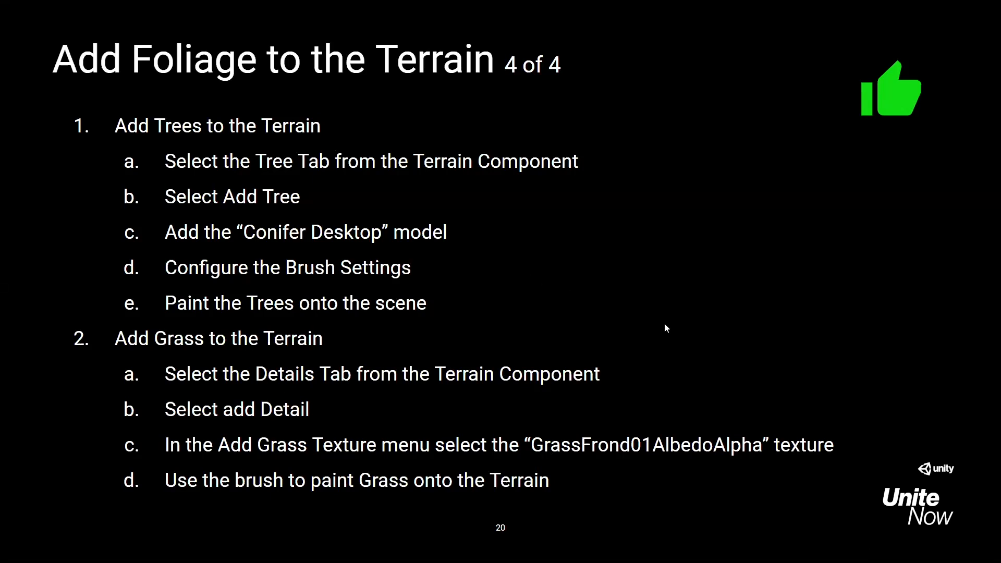
{"action": "left_click", "coordinate": [598, 439]}
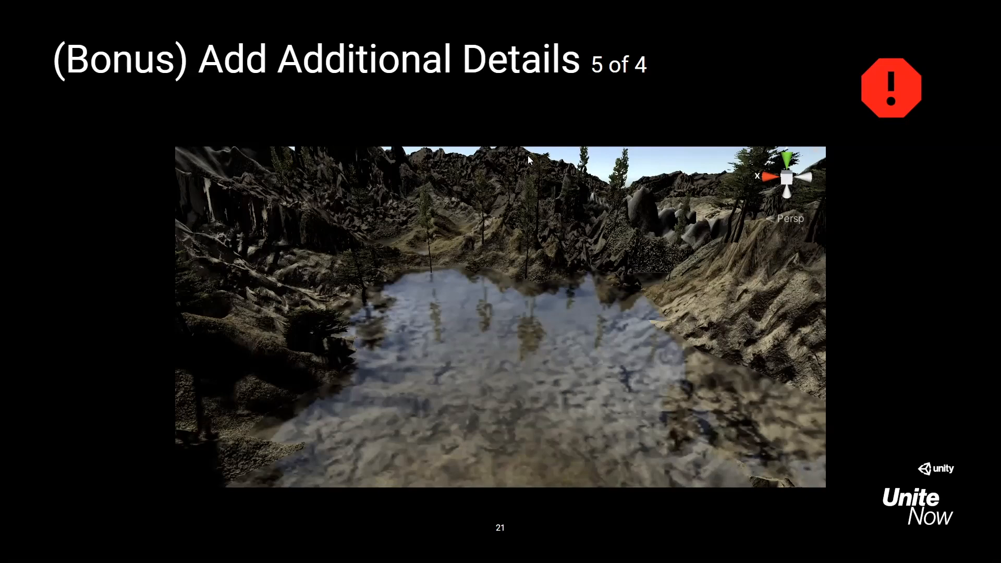
{"action": "key", "text": "Right"}
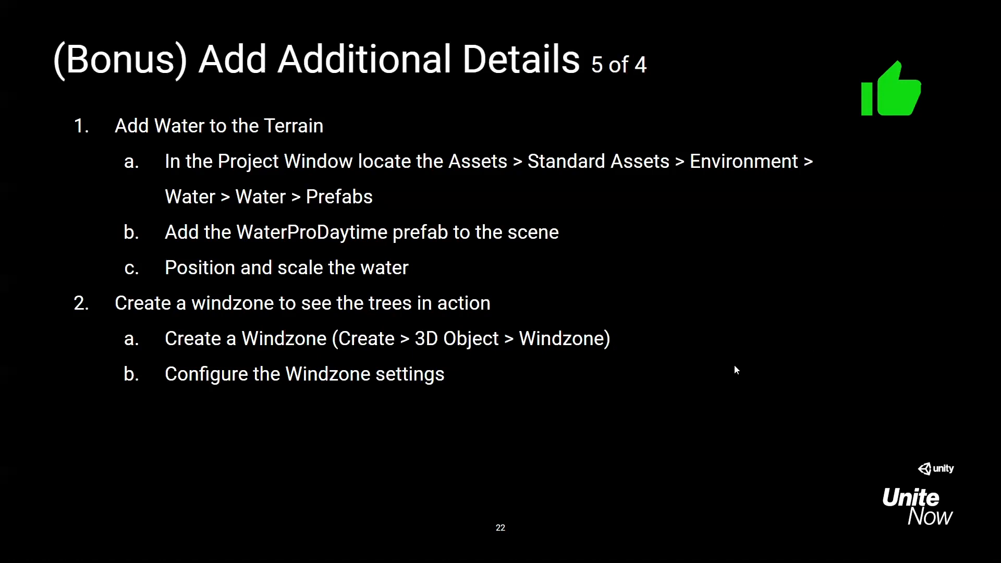
{"action": "key", "text": "Right"}
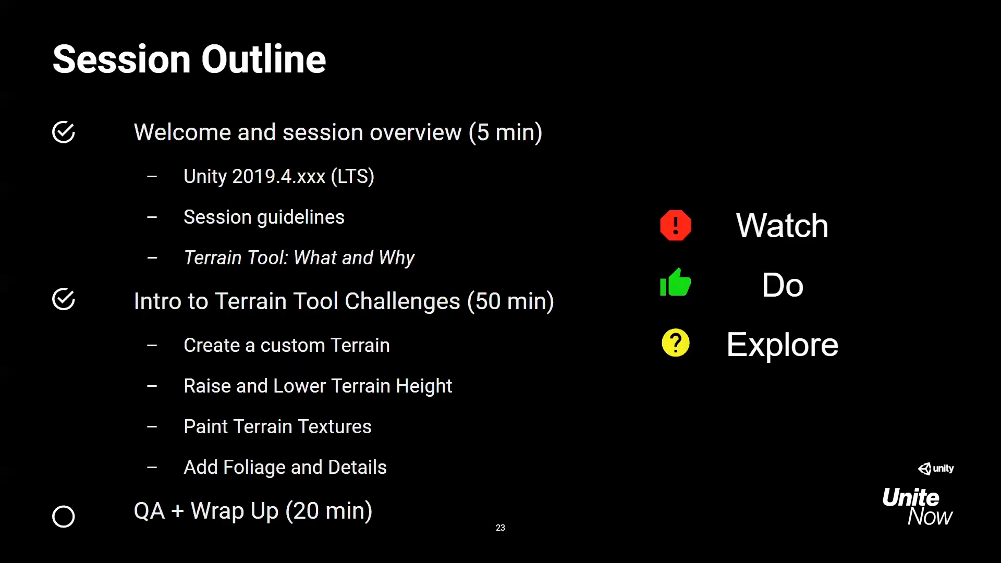
{"action": "mouse_move", "coordinate": [386, 529]}
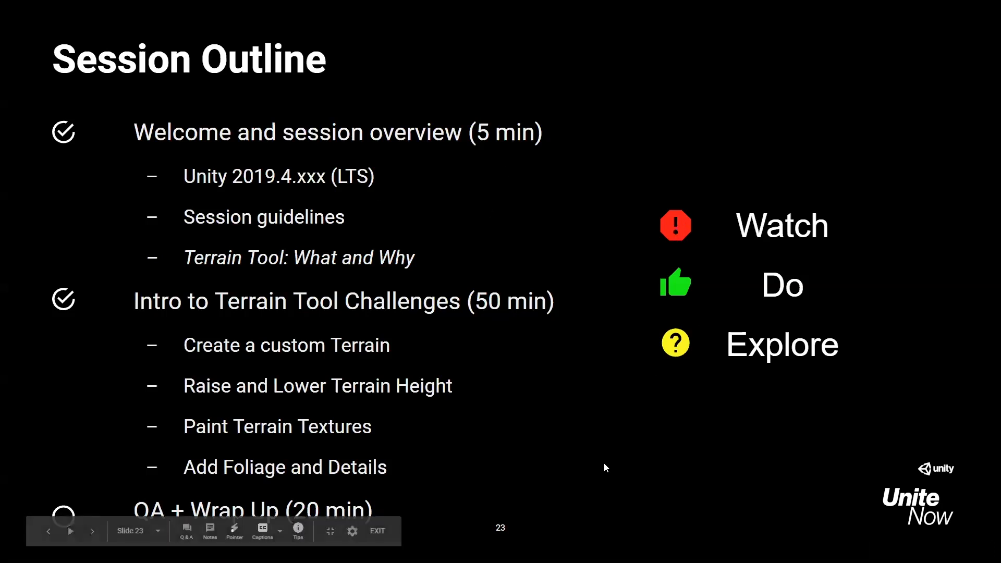
{"action": "left_click", "coordinate": [612, 411]}
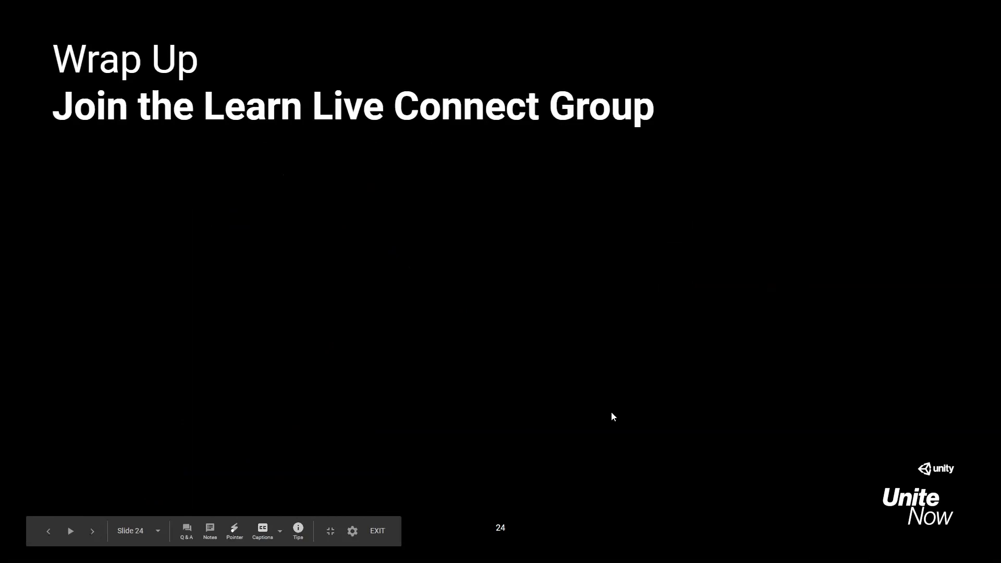
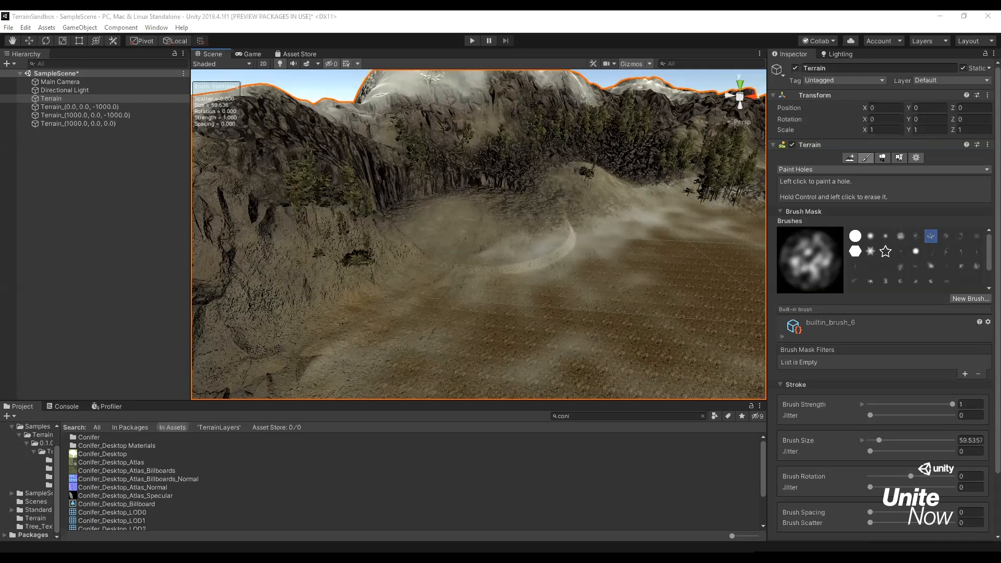
Switch the Terrain to Paint Trees and add Broadleaf_Desktop as a second tree type
{"action": "left_click", "coordinate": [883, 158]}
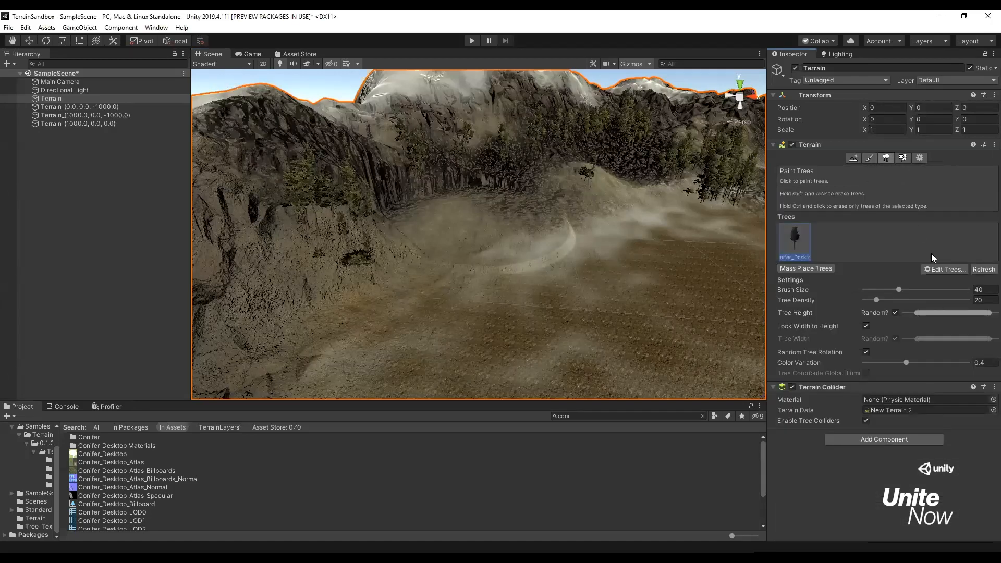
{"action": "left_click", "coordinate": [939, 270]}
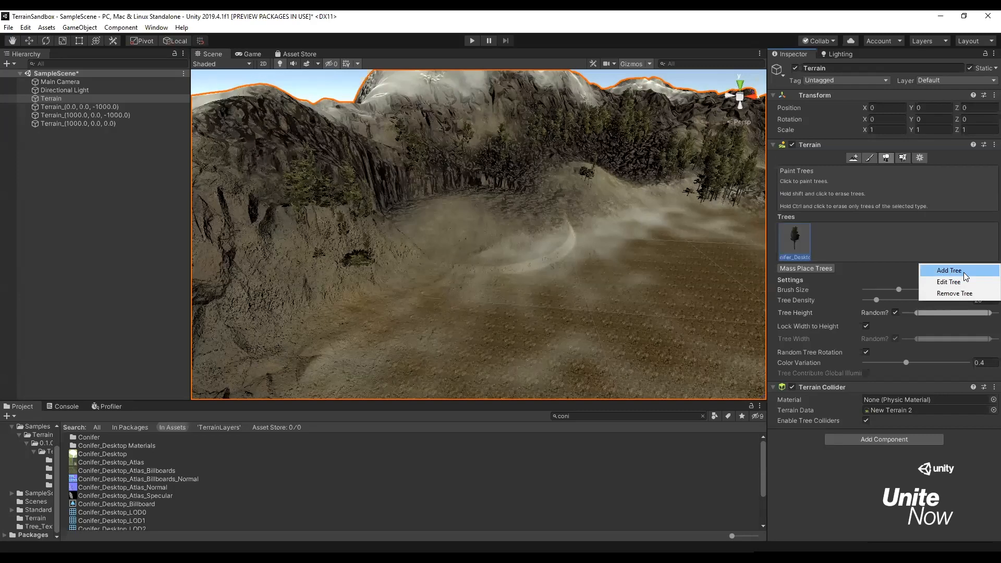
{"action": "left_click", "coordinate": [964, 272]}
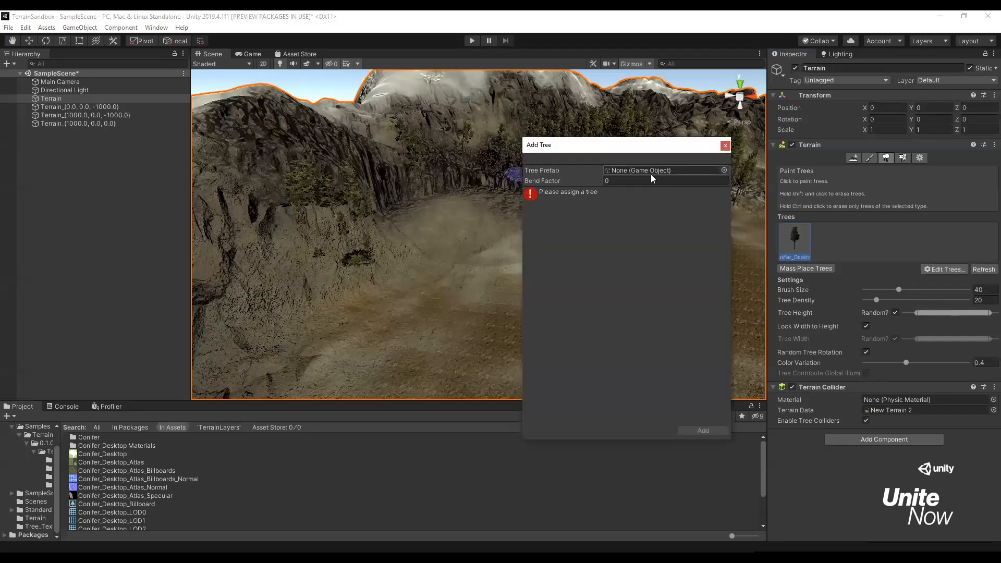
{"action": "left_click", "coordinate": [725, 170]}
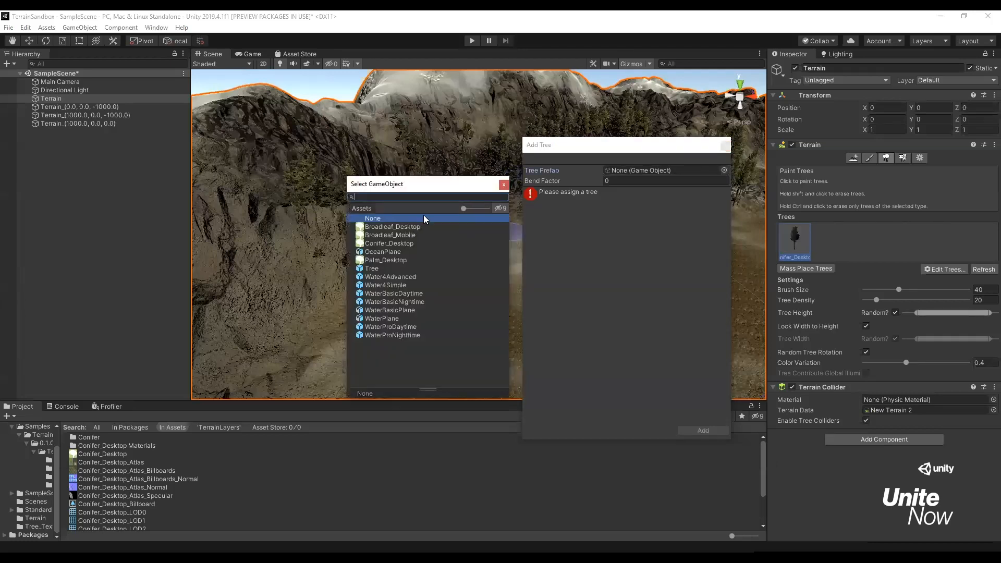
{"action": "left_click", "coordinate": [414, 244]}
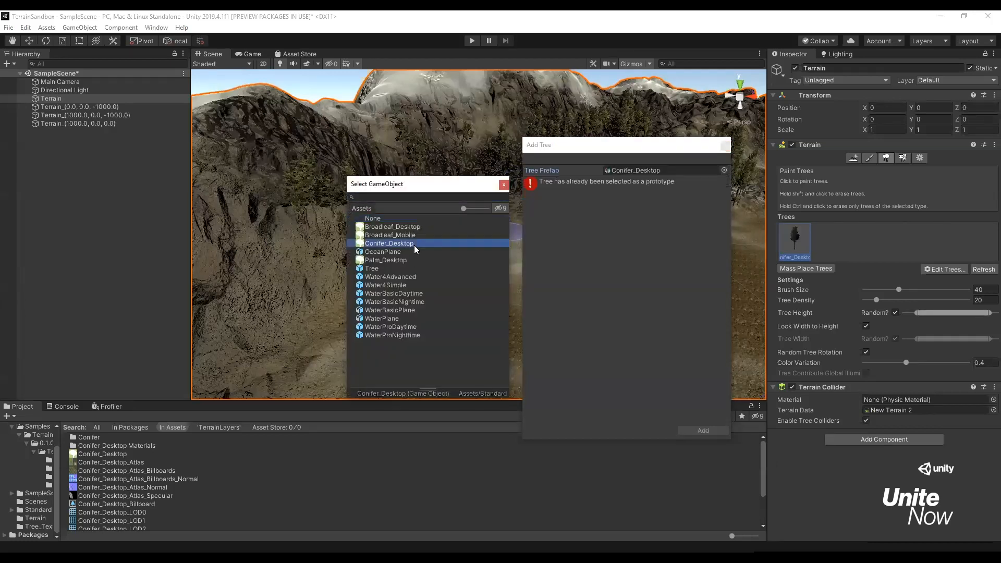
{"action": "left_click", "coordinate": [386, 260]}
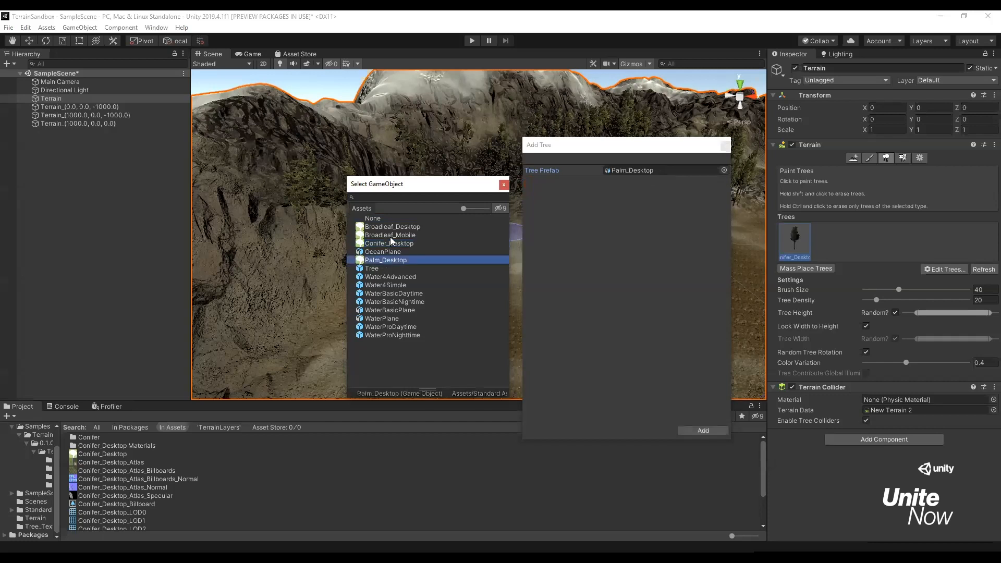
{"action": "left_click", "coordinate": [389, 242]}
{"action": "left_click", "coordinate": [393, 235]}
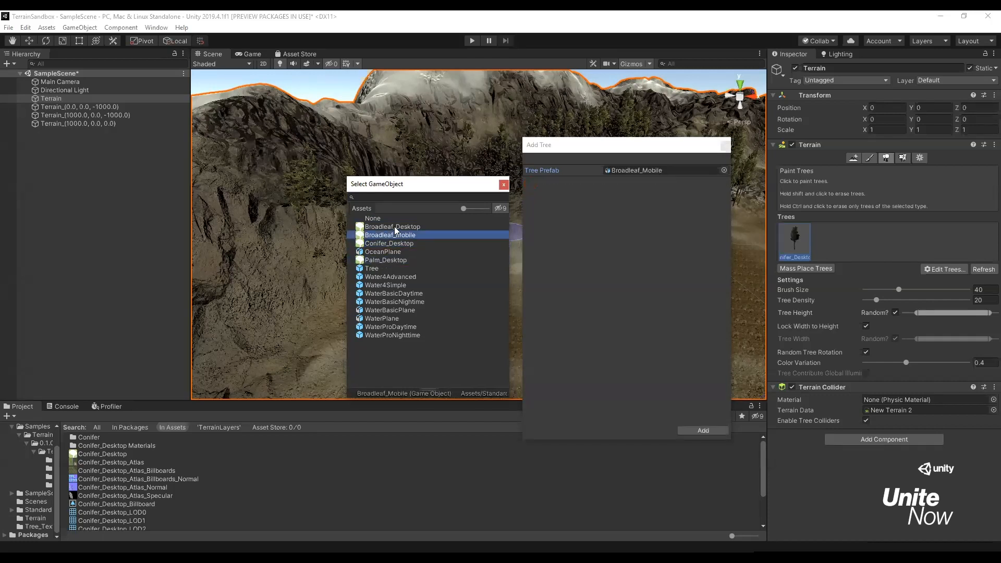
{"action": "left_click", "coordinate": [394, 227]}
{"action": "left_click", "coordinate": [389, 235]}
{"action": "left_click", "coordinate": [389, 241]}
{"action": "left_click", "coordinate": [402, 261]}
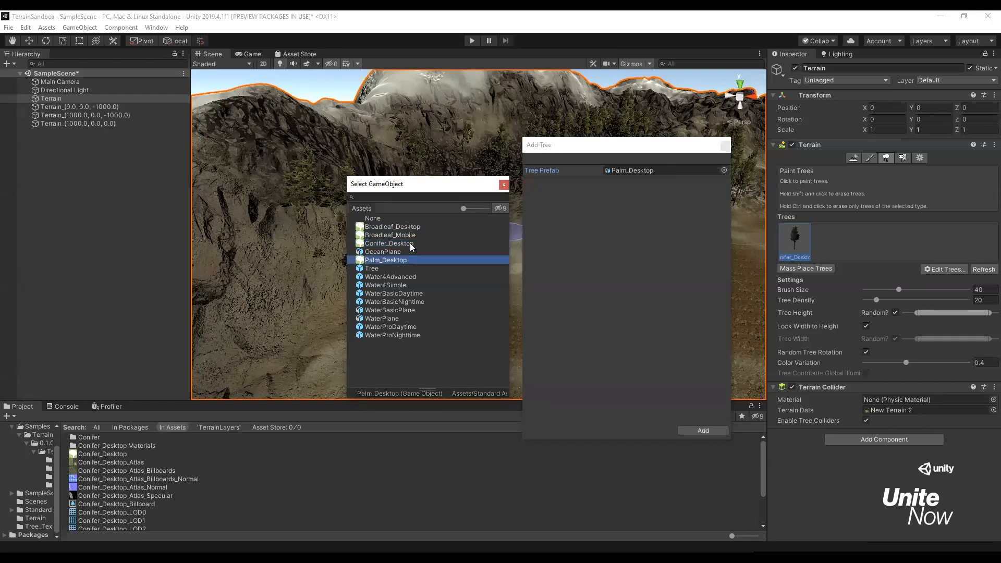
{"action": "left_click", "coordinate": [410, 227]}
{"action": "left_click", "coordinate": [712, 431]}
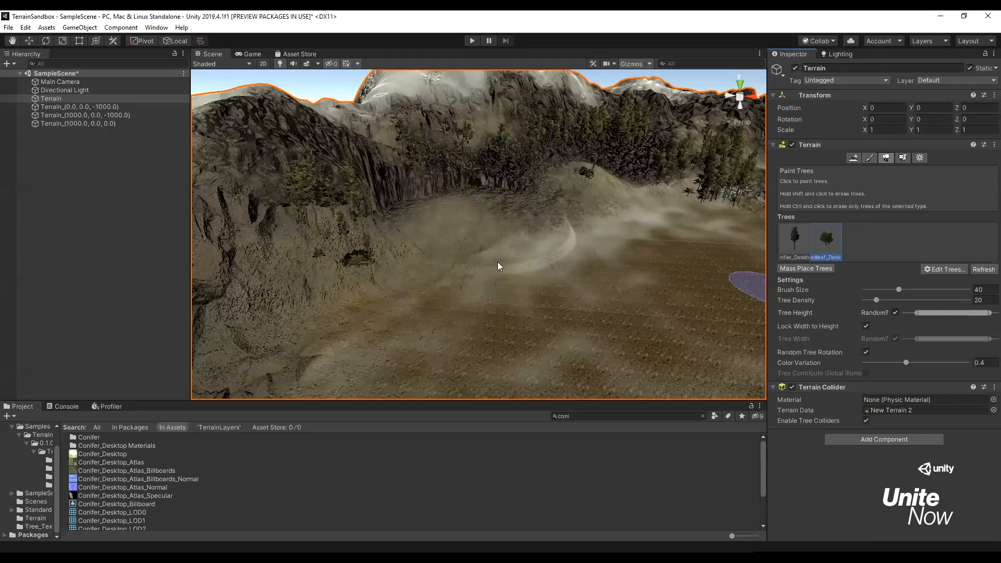
Paint several broadleaf trees across the flat ground below the mountains, and deselect the Terrain
{"action": "left_click", "coordinate": [575, 248]}
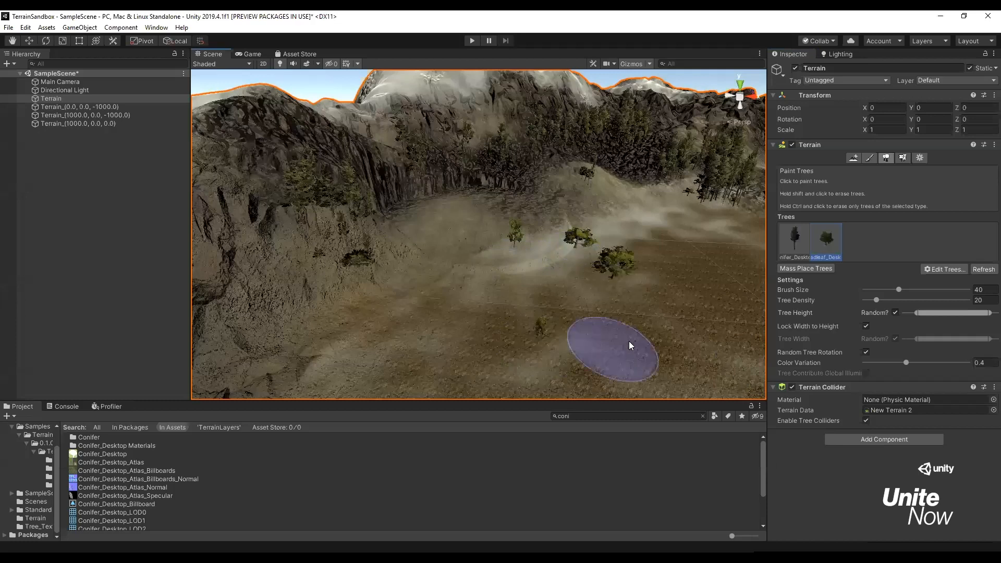
{"action": "left_click", "coordinate": [629, 341]}
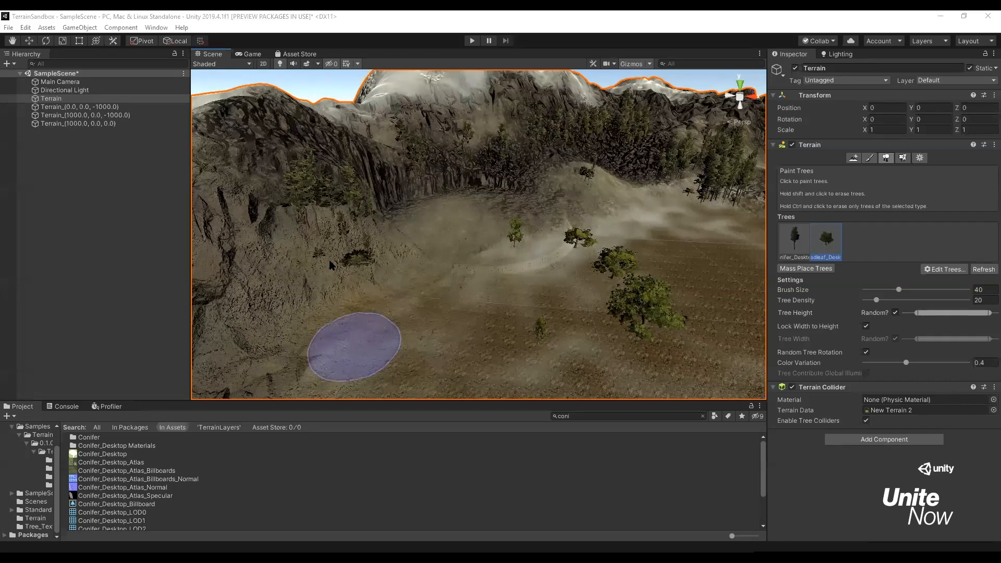
{"action": "left_click", "coordinate": [82, 209]}
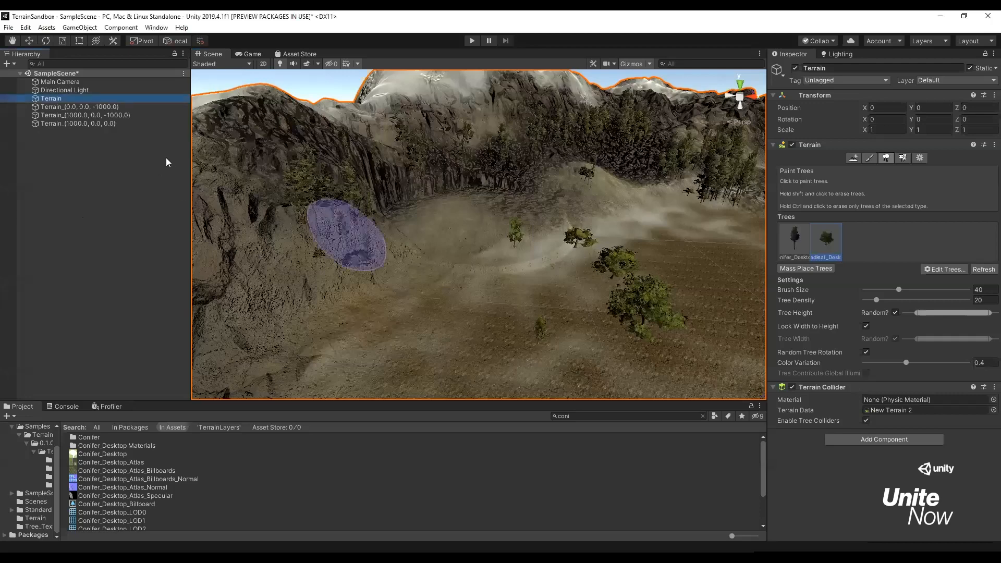
{"action": "left_click", "coordinate": [57, 204]}
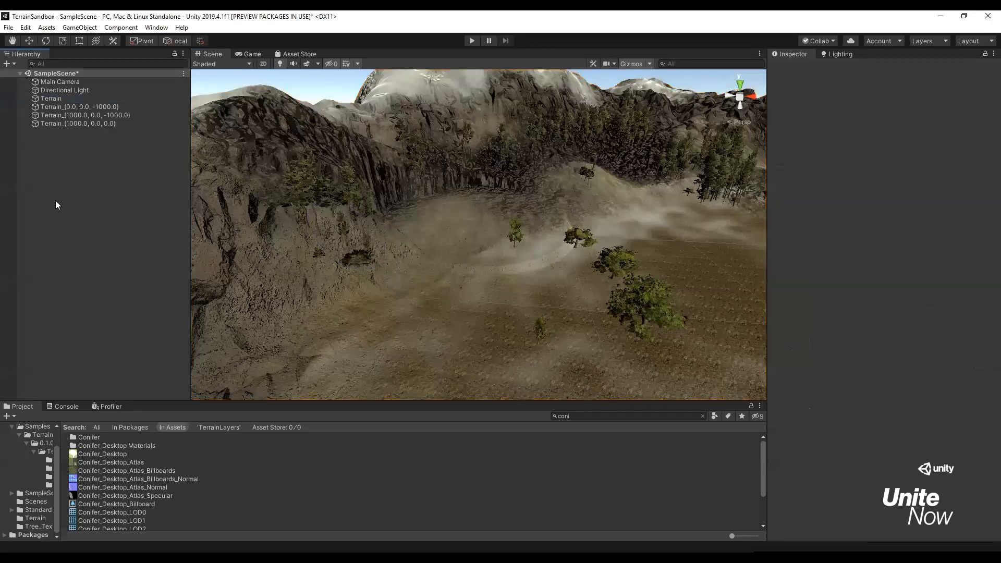
Align the Main Camera to a low view over the open plain, between the conifer slope and a broadleaf tree, and check the Game view
{"action": "right_click_drag", "start_coordinate": [423, 257], "coordinate": [745, 191]}
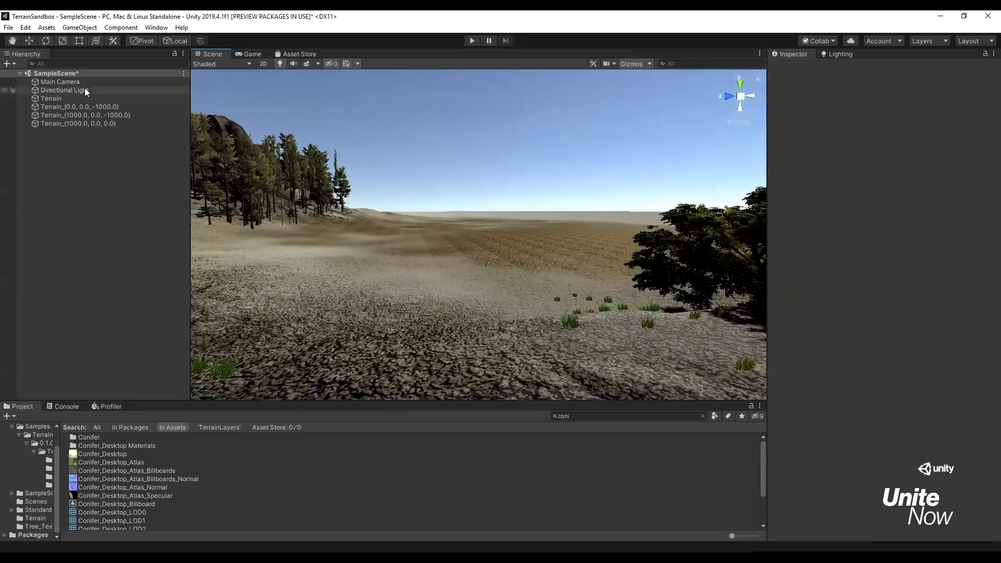
{"action": "left_click", "coordinate": [88, 81]}
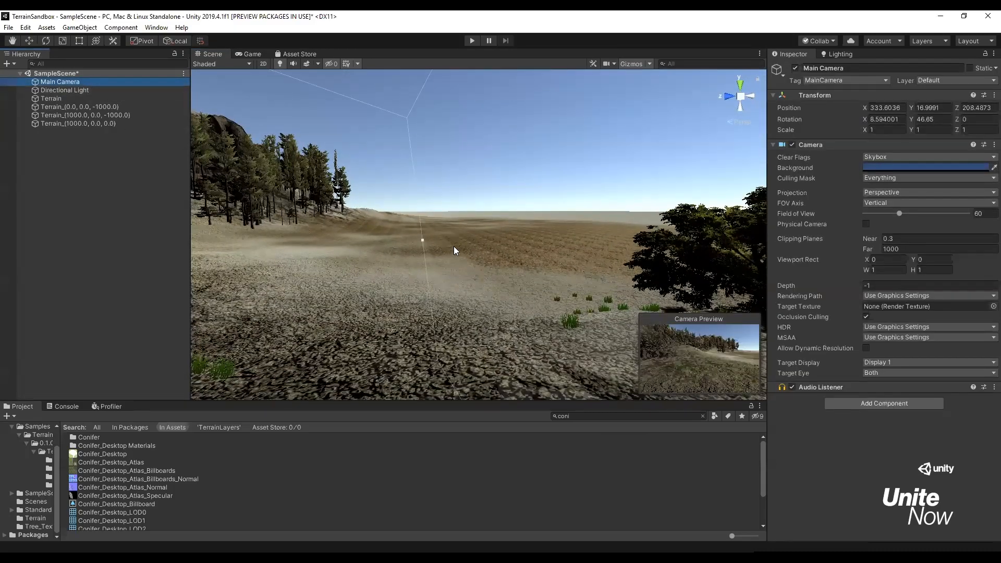
{"action": "key", "text": "ctrl+shift+f"}
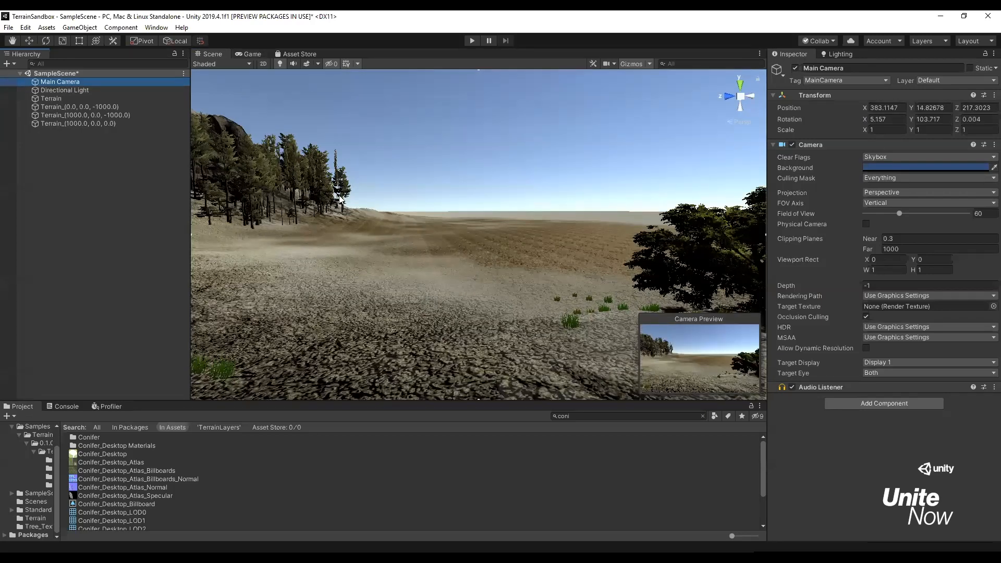
{"action": "key", "text": "f"}
{"action": "scroll", "coordinate": [529, 254], "scroll_direction": "down", "scroll_amount": 5}
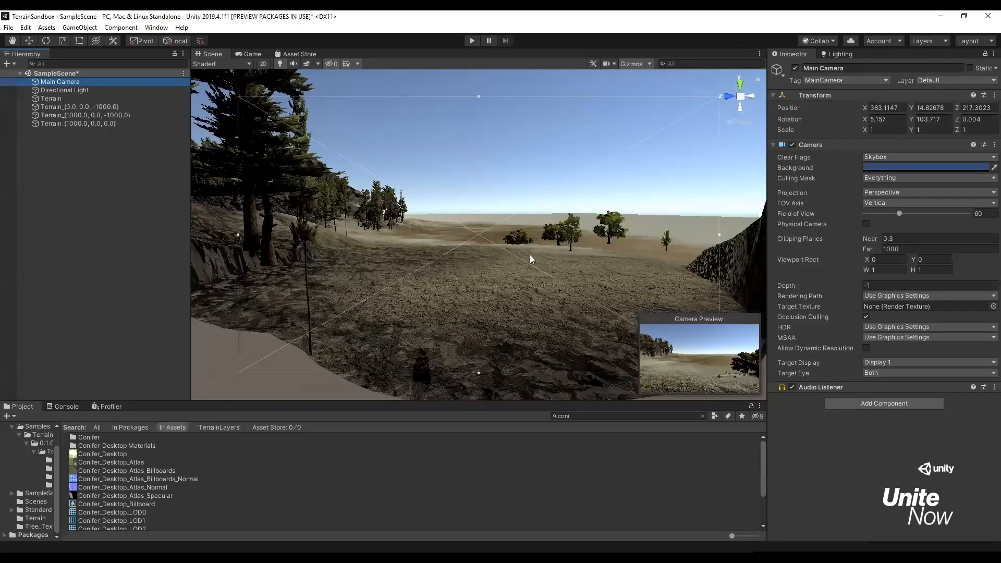
{"action": "scroll", "coordinate": [500, 237], "scroll_direction": "up", "scroll_amount": 5}
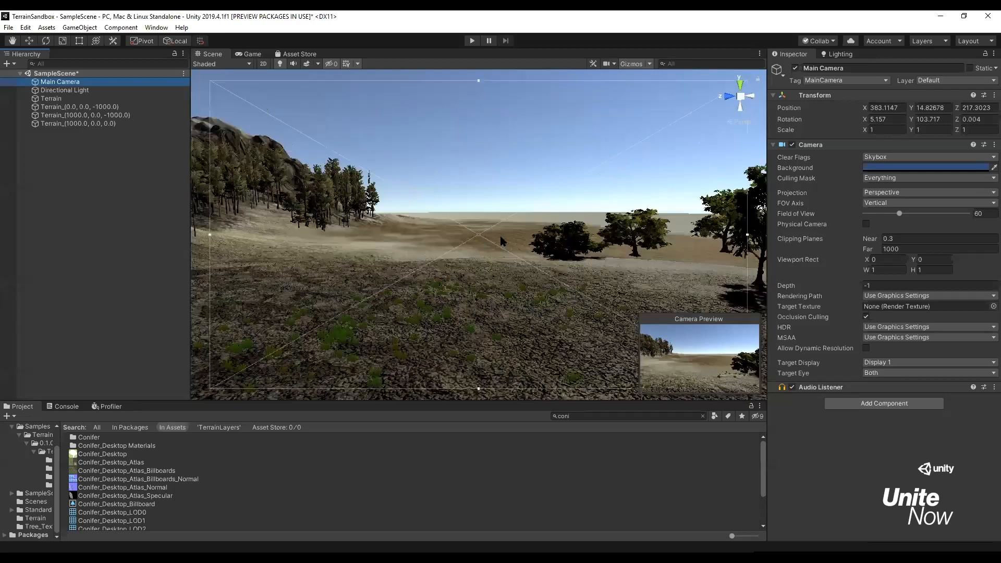
{"action": "left_click", "coordinate": [249, 54]}
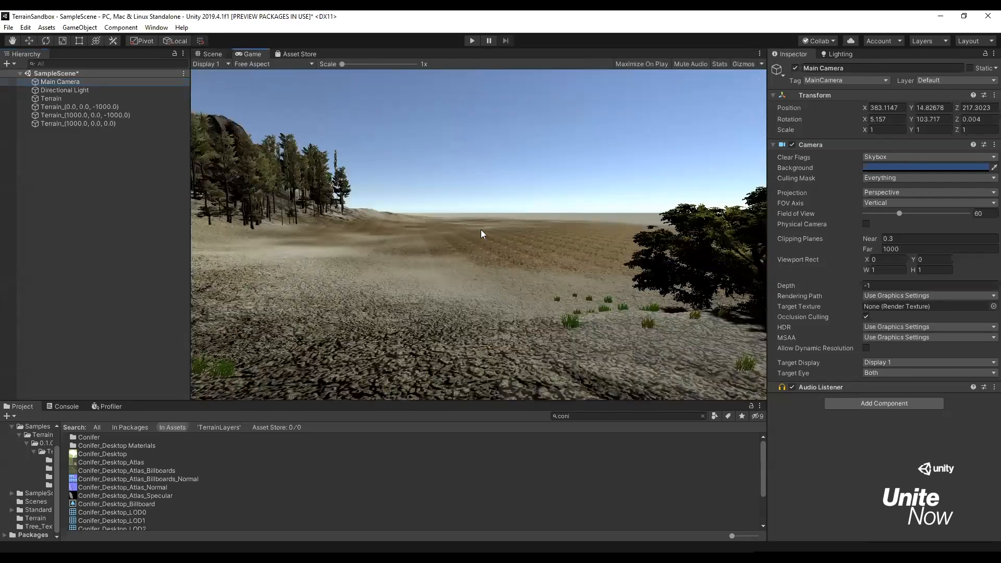
{"action": "left_click", "coordinate": [211, 55]}
Add the WaterProDaytime prefab from Standard Assets/Environment/Water/Water/Prefabs to the scene
{"action": "left_click_drag", "start_coordinate": [377, 200], "coordinate": [343, 286], "text": "alt"}
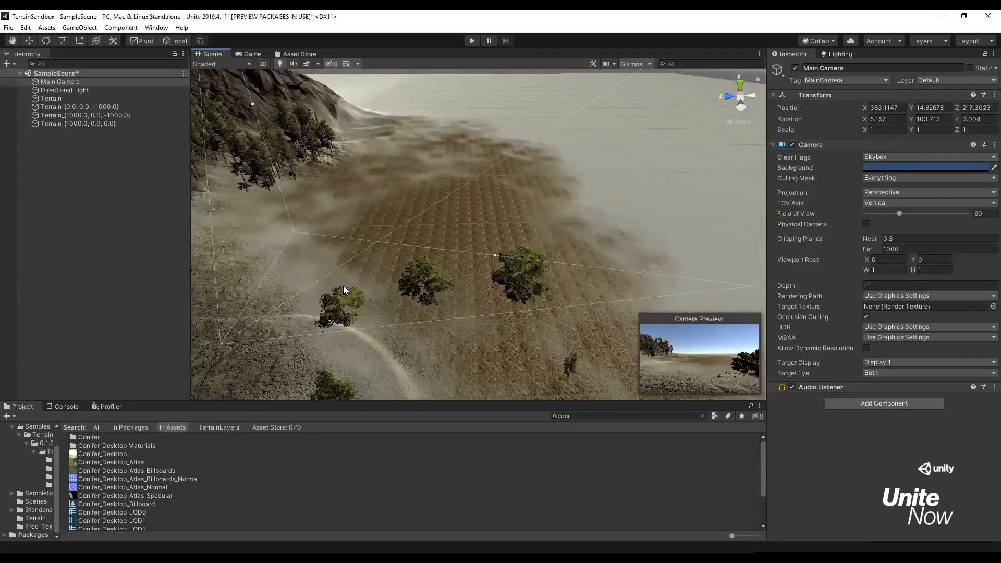
{"action": "left_click", "coordinate": [12, 427]}
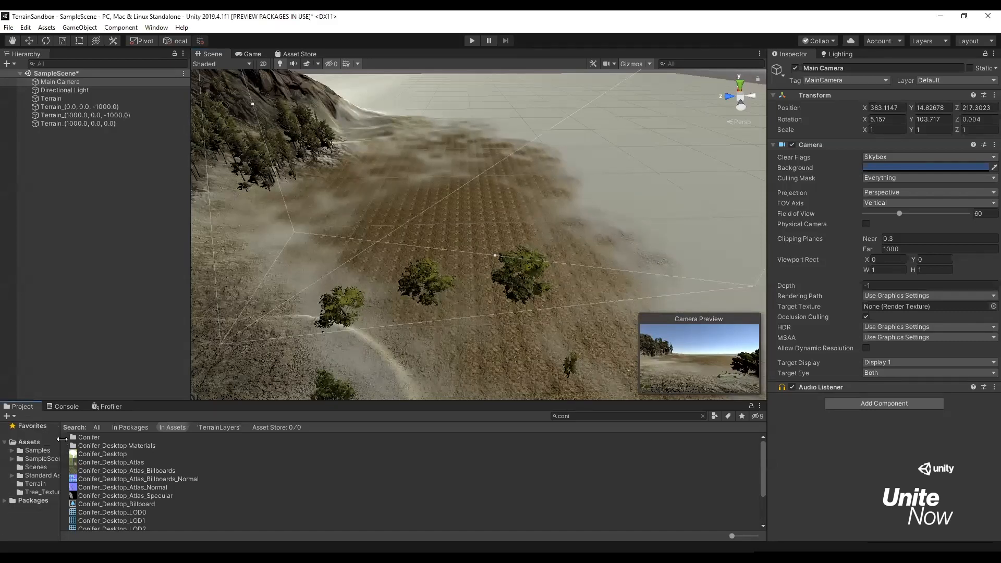
{"action": "left_click_drag", "start_coordinate": [62, 439], "coordinate": [131, 439]}
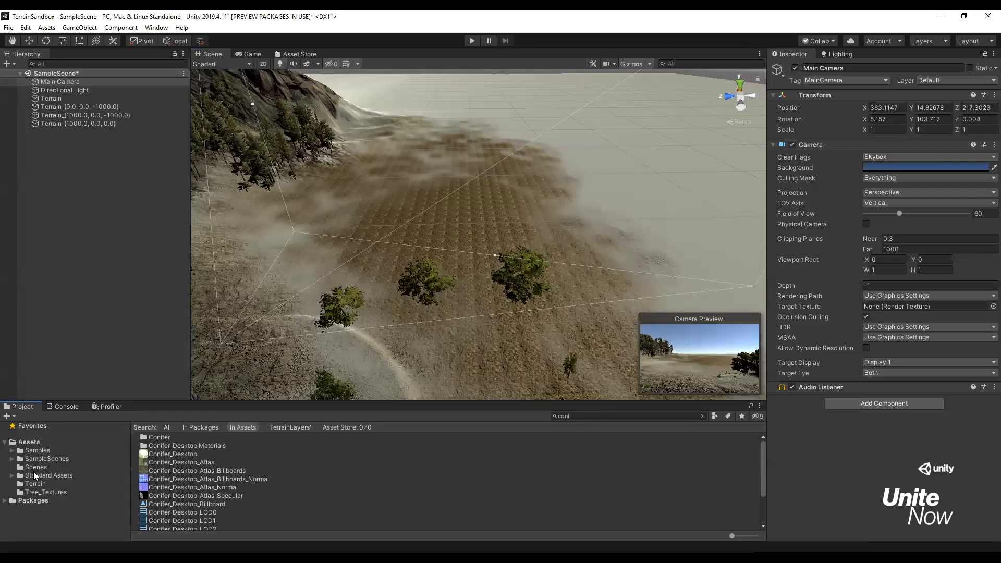
{"action": "left_click", "coordinate": [34, 473]}
{"action": "double_click", "coordinate": [166, 439]}
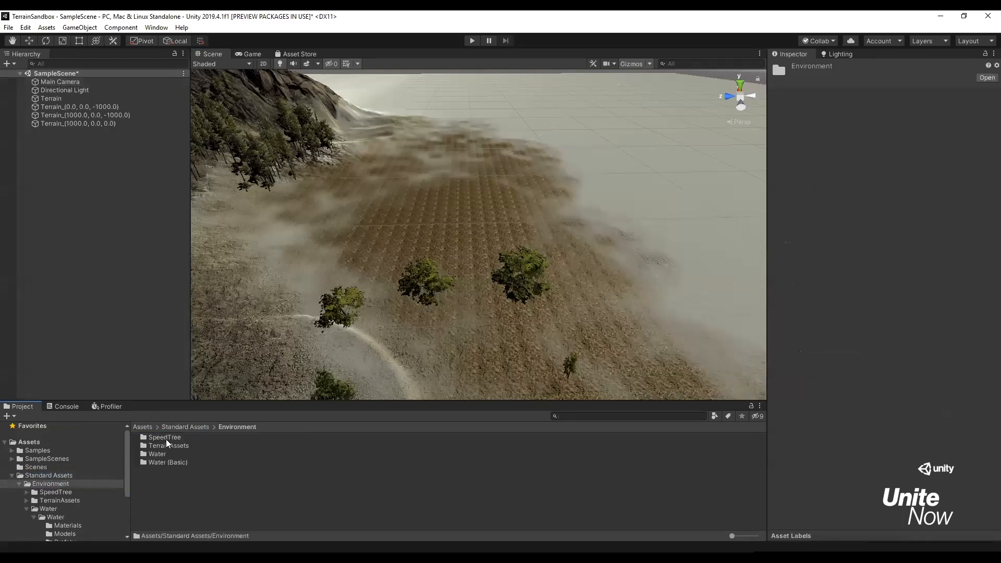
{"action": "double_click", "coordinate": [165, 454]}
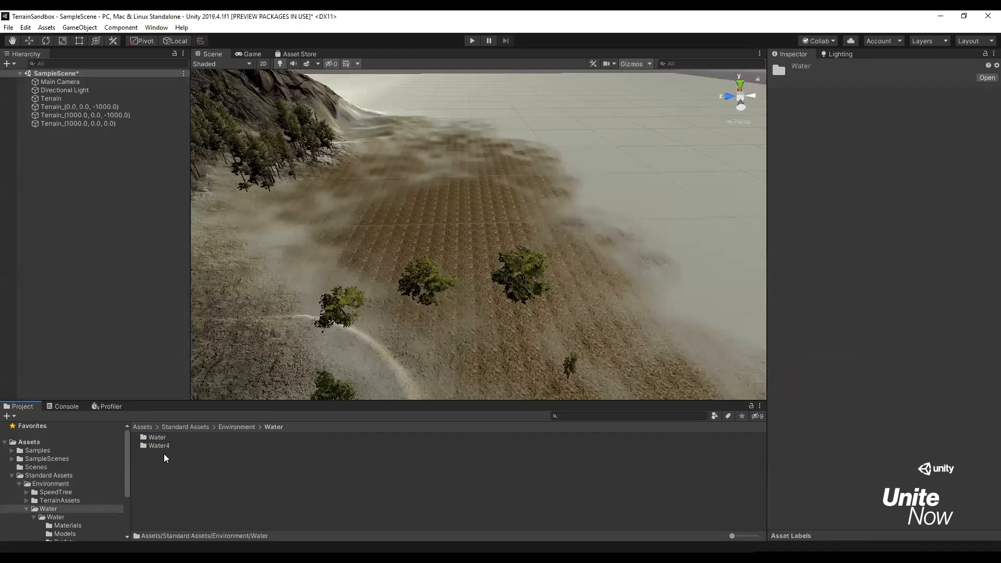
{"action": "double_click", "coordinate": [163, 439]}
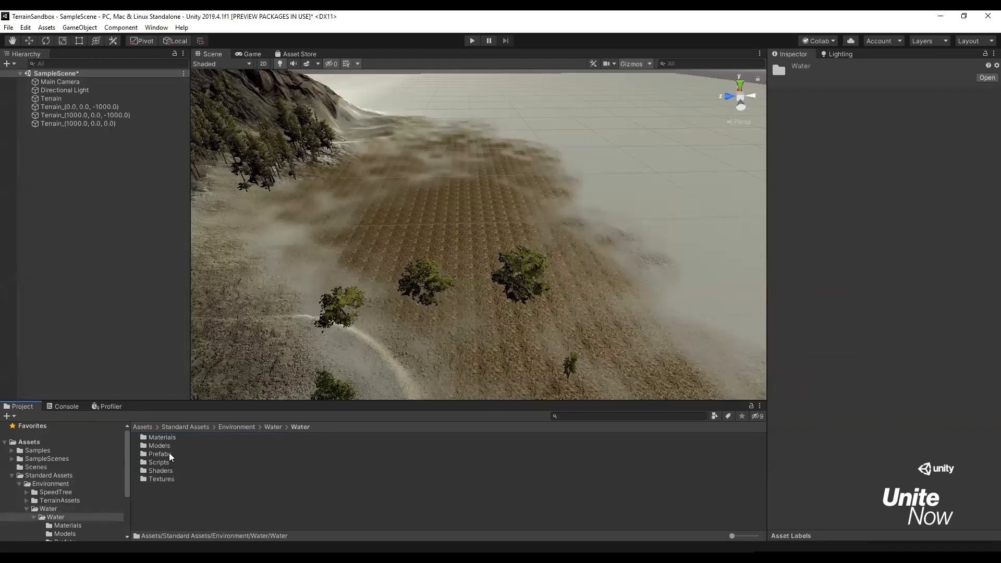
{"action": "left_click", "coordinate": [168, 454]}
{"action": "double_click", "coordinate": [145, 454]}
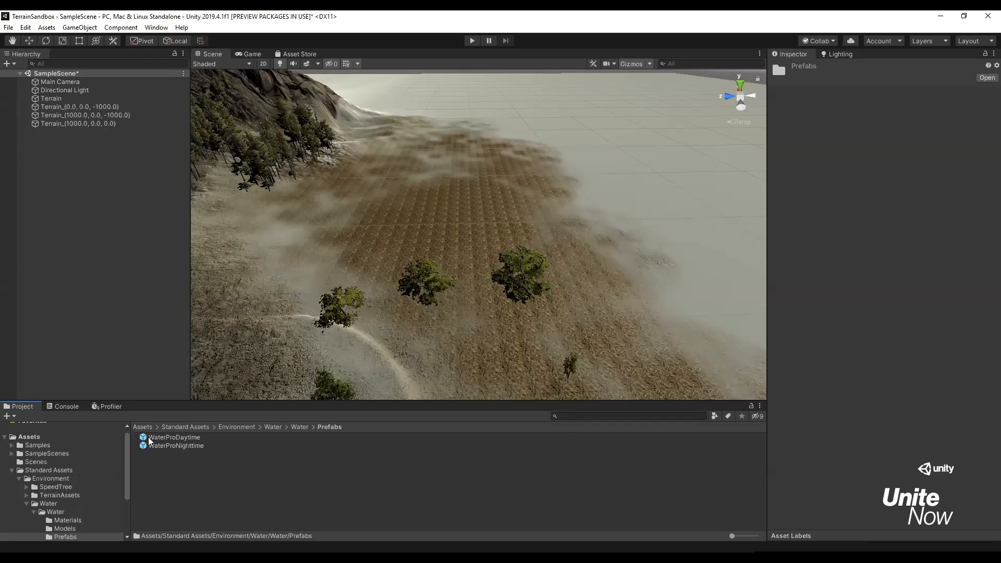
{"action": "left_click_drag", "start_coordinate": [150, 441], "coordinate": [94, 234]}
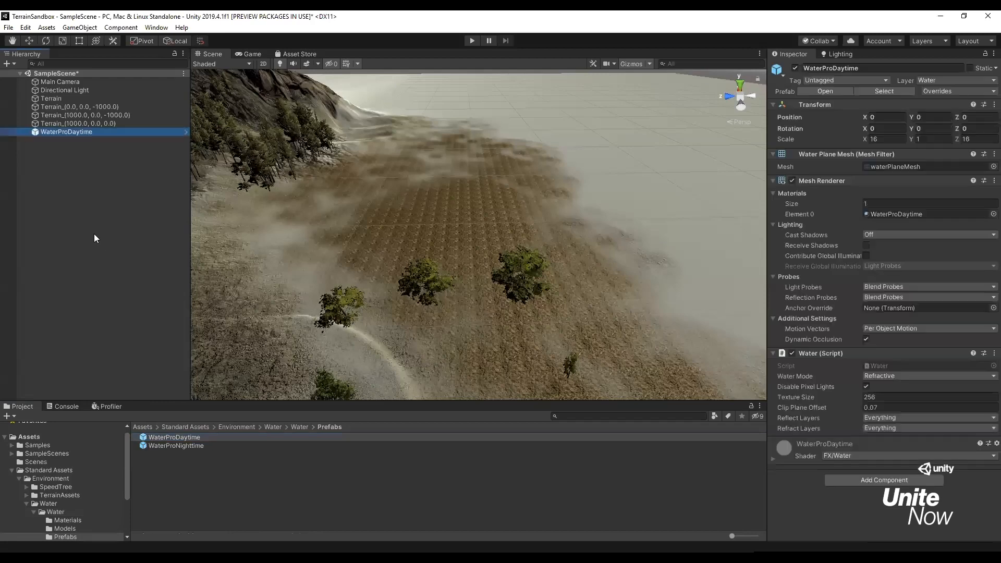
Move the WaterProDaytime plane over the flat terrain to about X 959, Z -239, and set its Y position to 2
{"action": "double_click", "coordinate": [62, 132]}
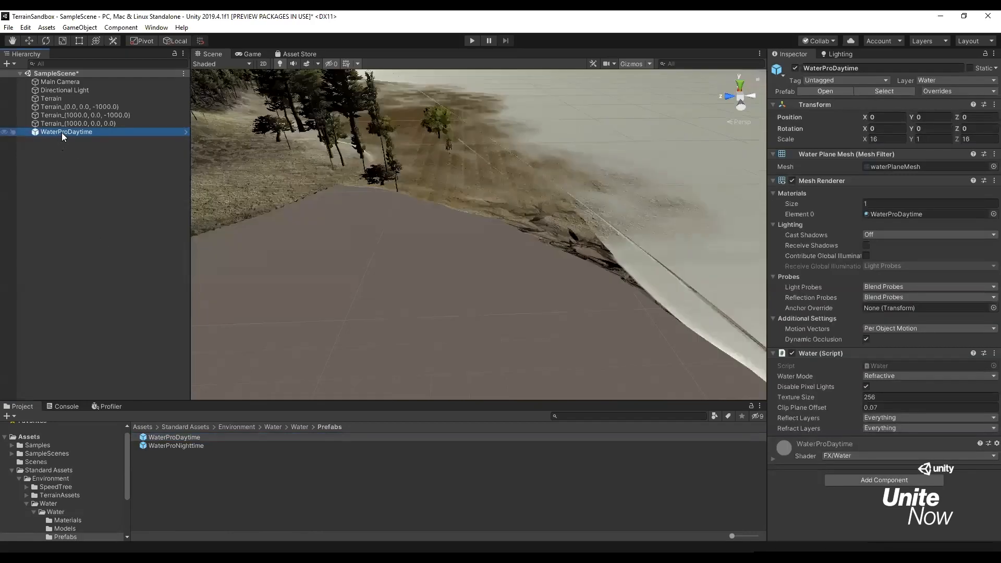
{"action": "scroll", "coordinate": [524, 255], "scroll_direction": "down", "scroll_amount": 5}
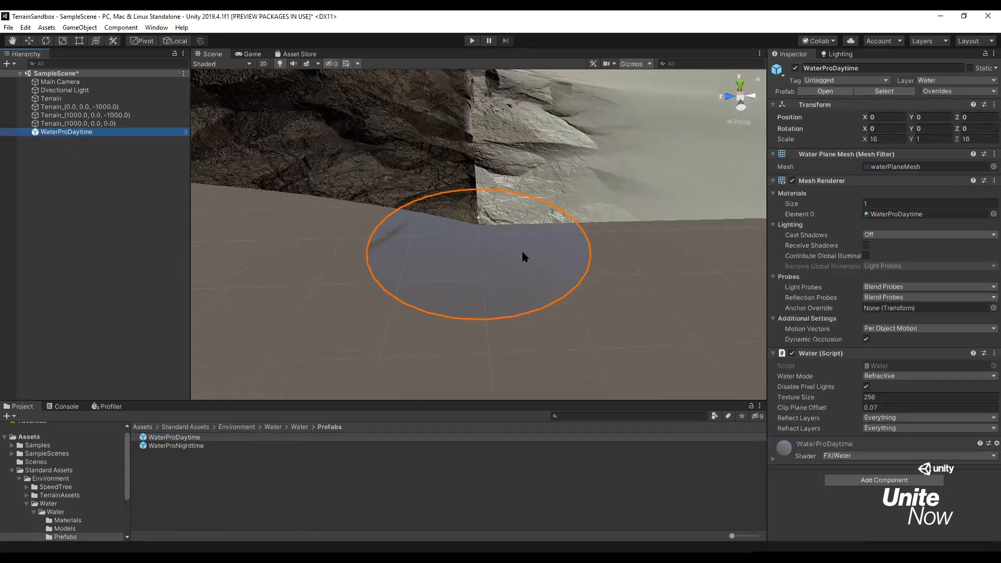
{"action": "scroll", "coordinate": [521, 270], "scroll_direction": "down", "scroll_amount": 6}
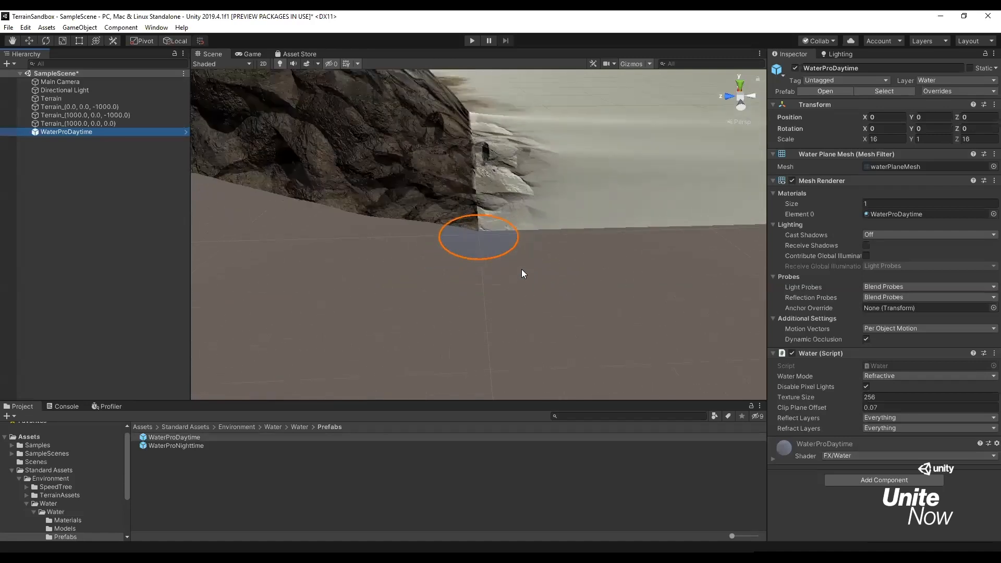
{"action": "scroll", "coordinate": [514, 266], "scroll_direction": "down", "scroll_amount": 3}
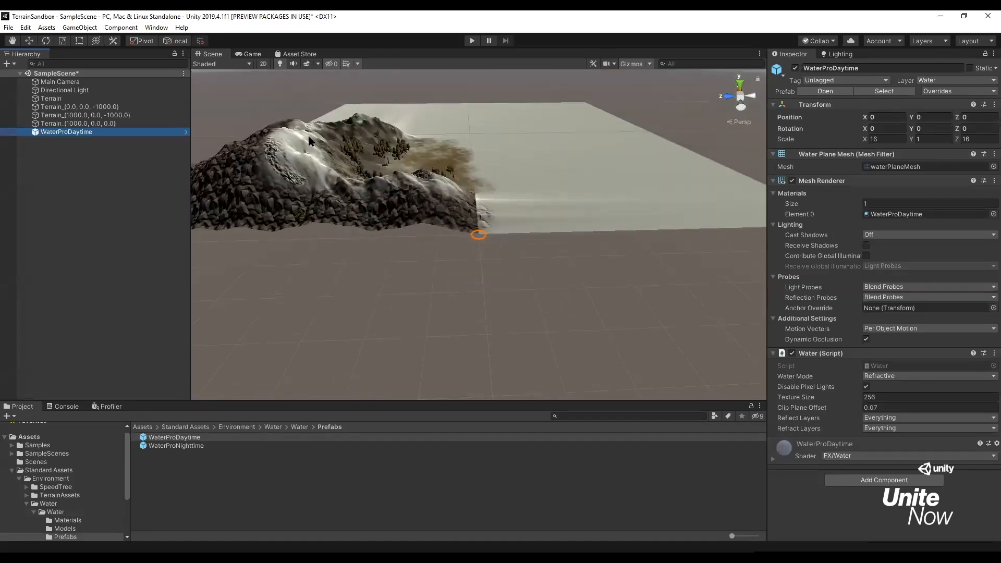
{"action": "left_click", "coordinate": [28, 41]}
{"action": "left_click_drag", "start_coordinate": [472, 243], "coordinate": [515, 137]}
{"action": "left_click", "coordinate": [929, 120]}
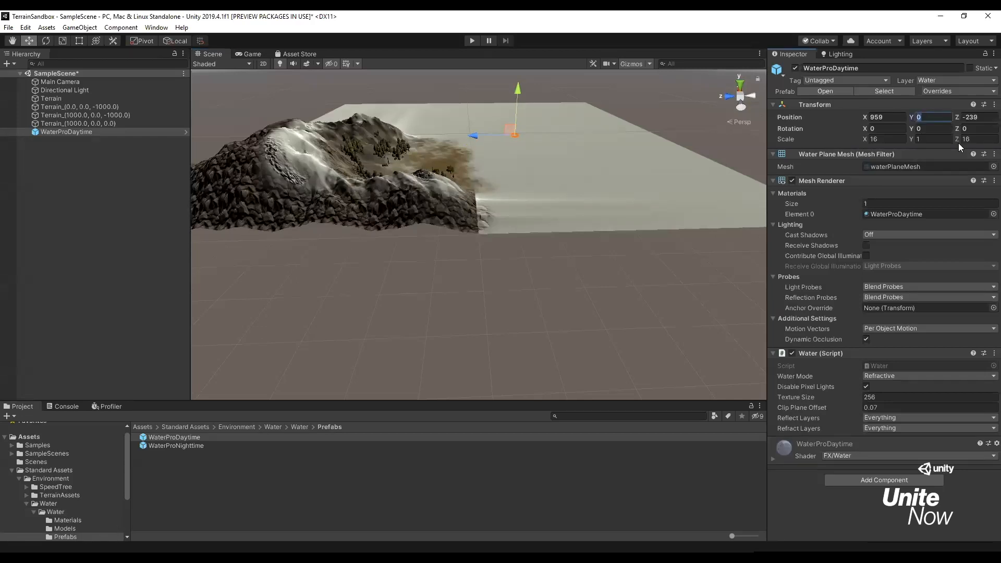
{"action": "type", "text": "2"}
Set the water plane's X and Z scale to 1000
{"action": "left_click", "coordinate": [887, 138]}
{"action": "type", "text": "1000"}
{"action": "key", "text": "Tab"}
{"action": "key", "text": "Tab"}
{"action": "type", "text": "1000"}
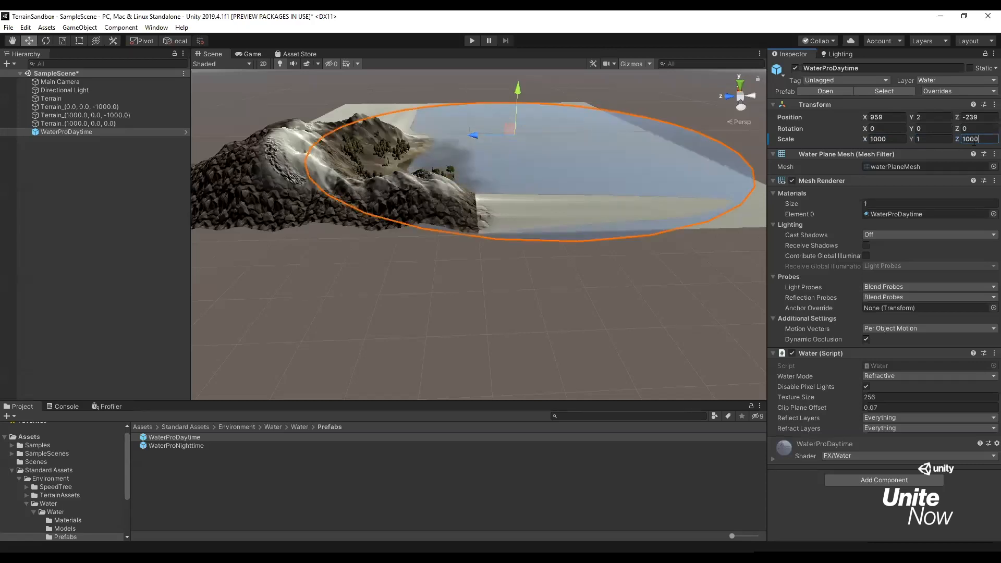
Enlarge the water plane to a scale of 1500 in X and Z, and check the water in the Game view
{"action": "left_click", "coordinate": [891, 139]}
{"action": "type", "text": "1500"}
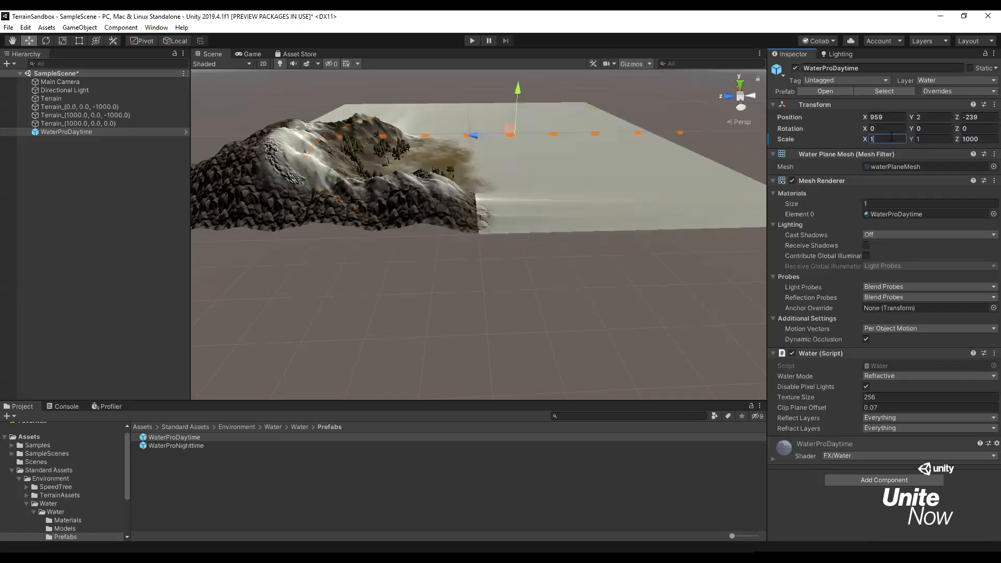
{"action": "key", "text": "Tab"}
{"action": "key", "text": "Tab"}
{"action": "type", "text": "1500"}
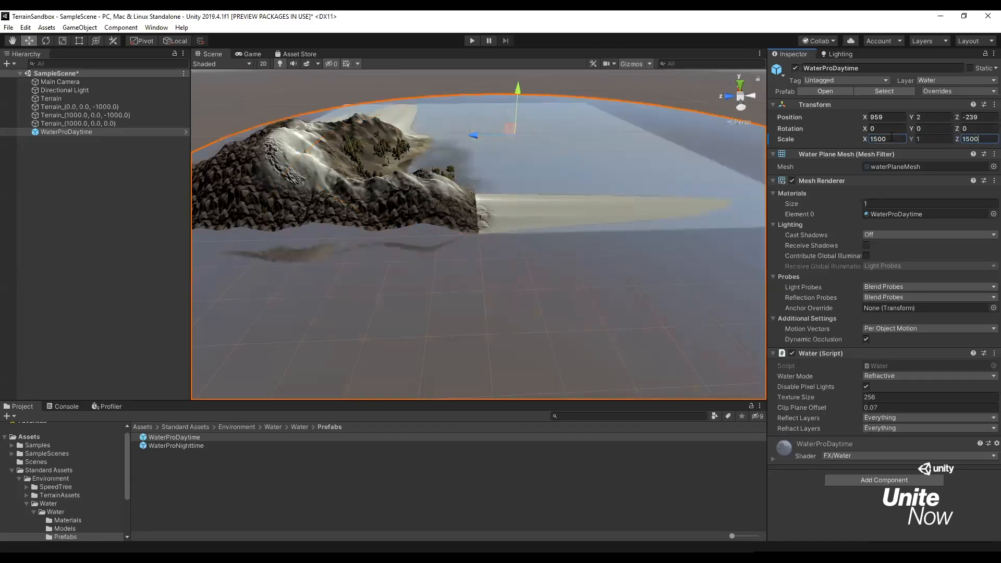
{"action": "left_click_drag", "start_coordinate": [541, 121], "coordinate": [500, 205], "text": "alt"}
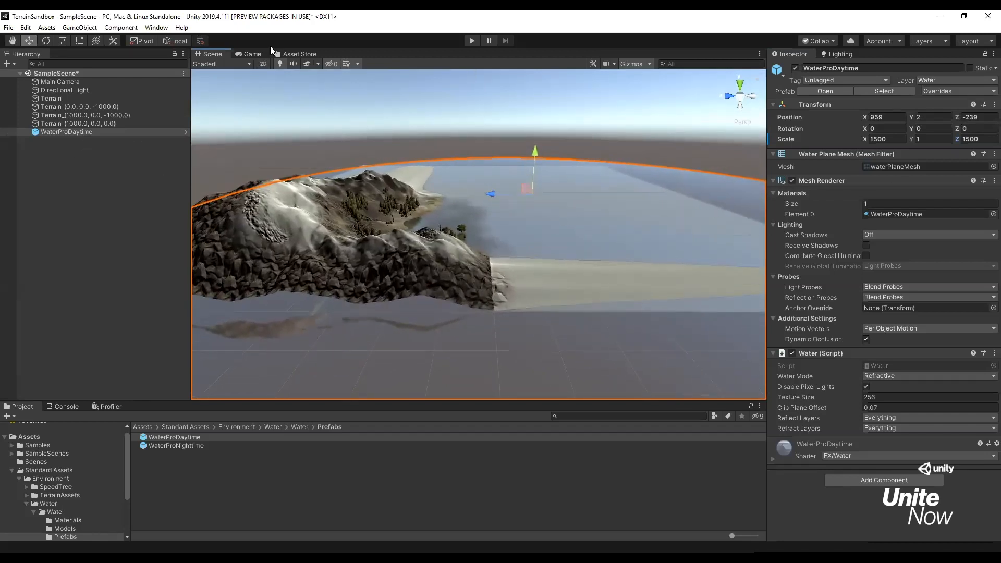
{"action": "left_click", "coordinate": [252, 54]}
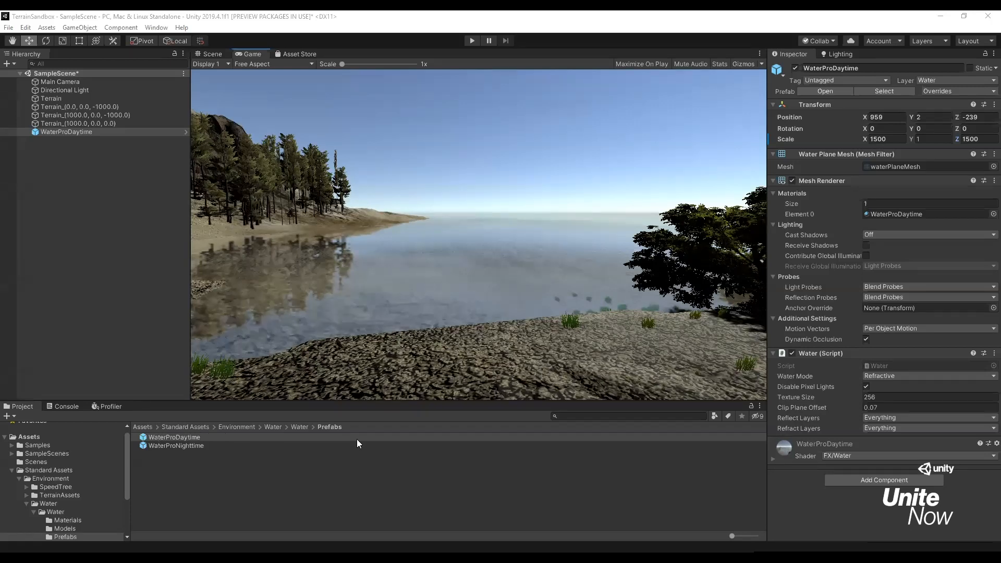
Search the project assets for "waterproday"
{"action": "left_click", "coordinate": [578, 417]}
{"action": "type", "text": "waterproday"}
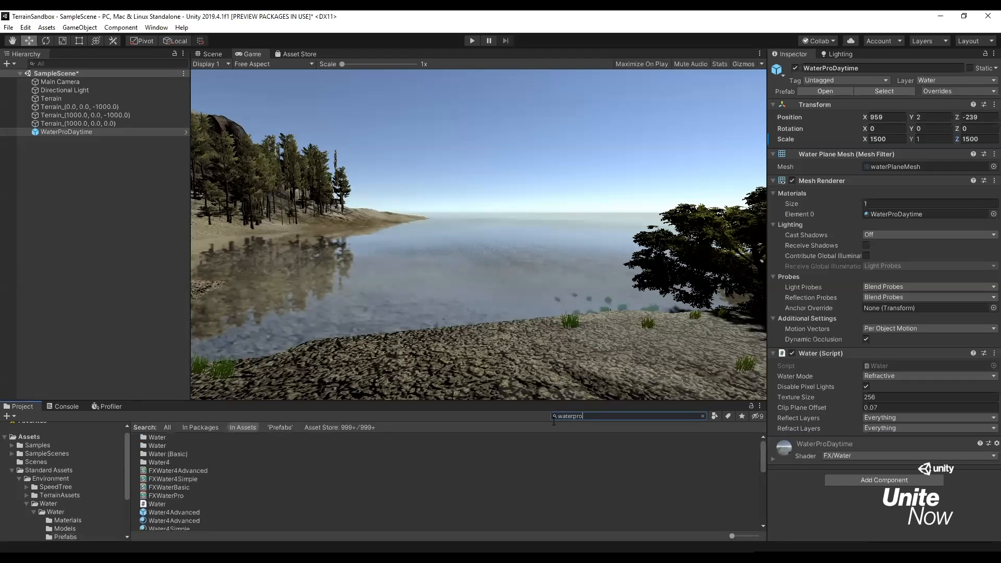